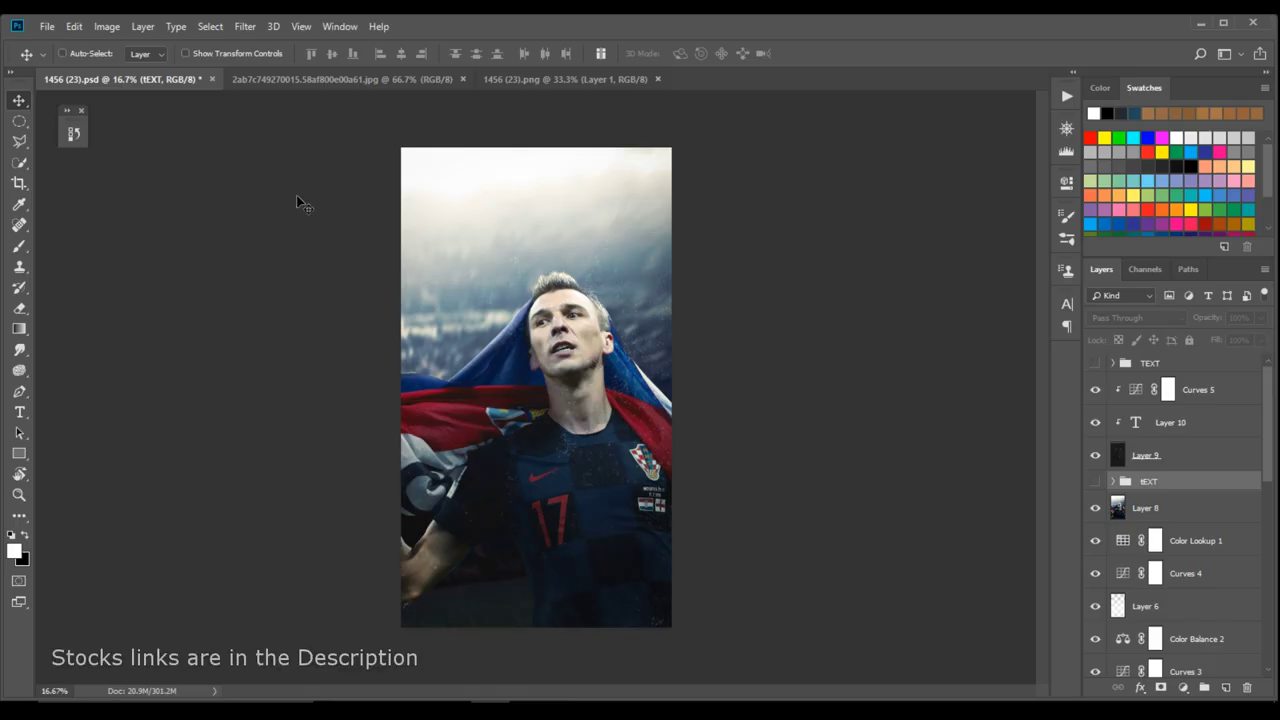
- Switch from the stadium photo to the cut-out player document 1456 (23).png
left_click(380, 76)
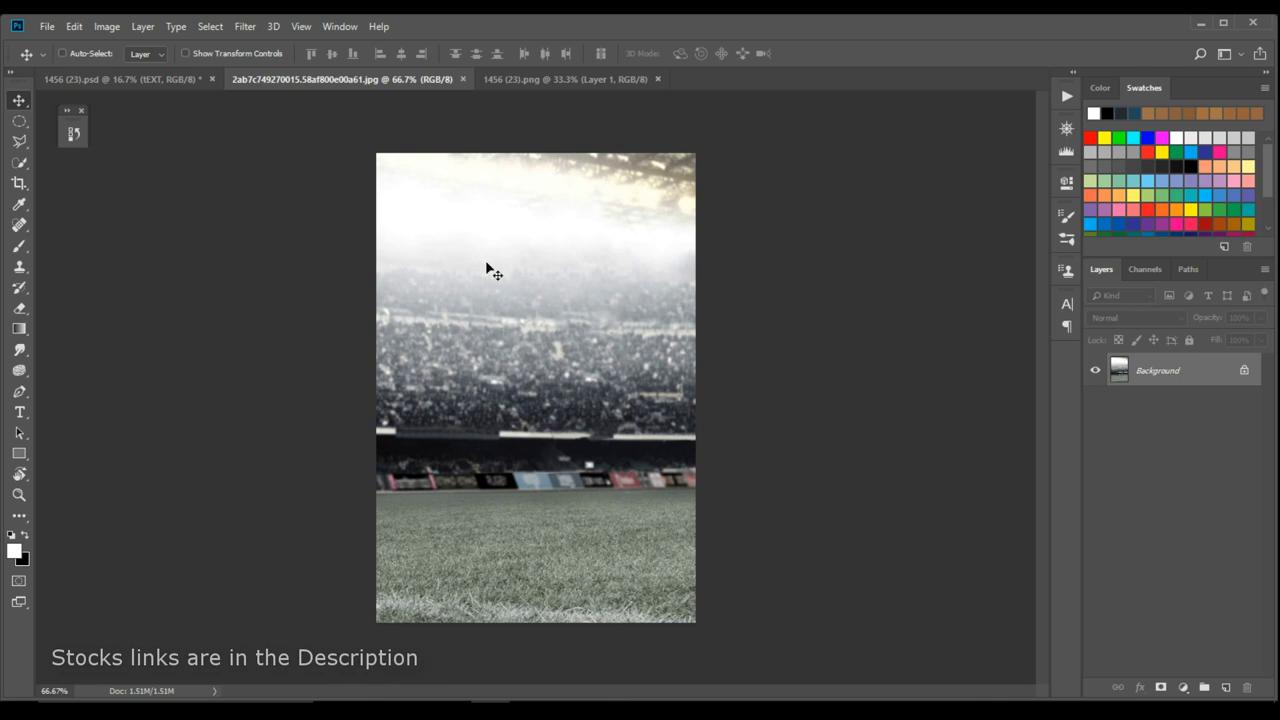
left_click(577, 79)
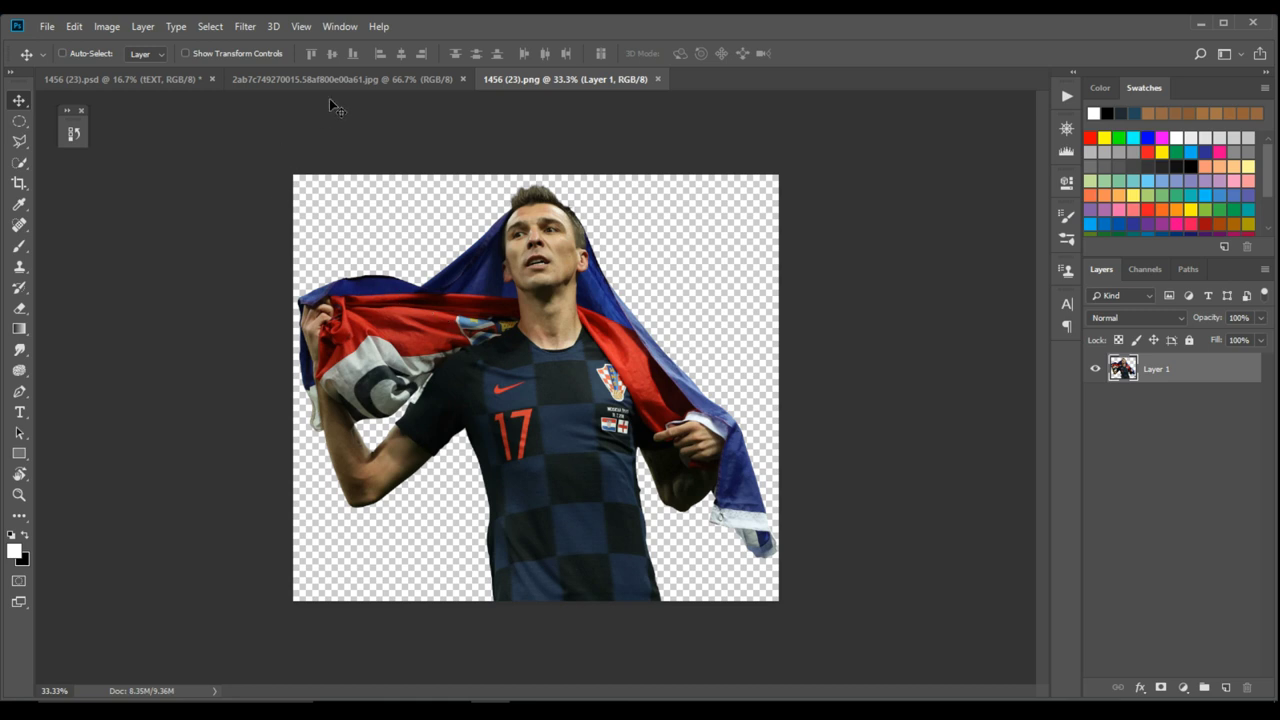
- Crop the player image to a 9:16 portrait frame, enlarged to leave room above him
left_click(18, 186)
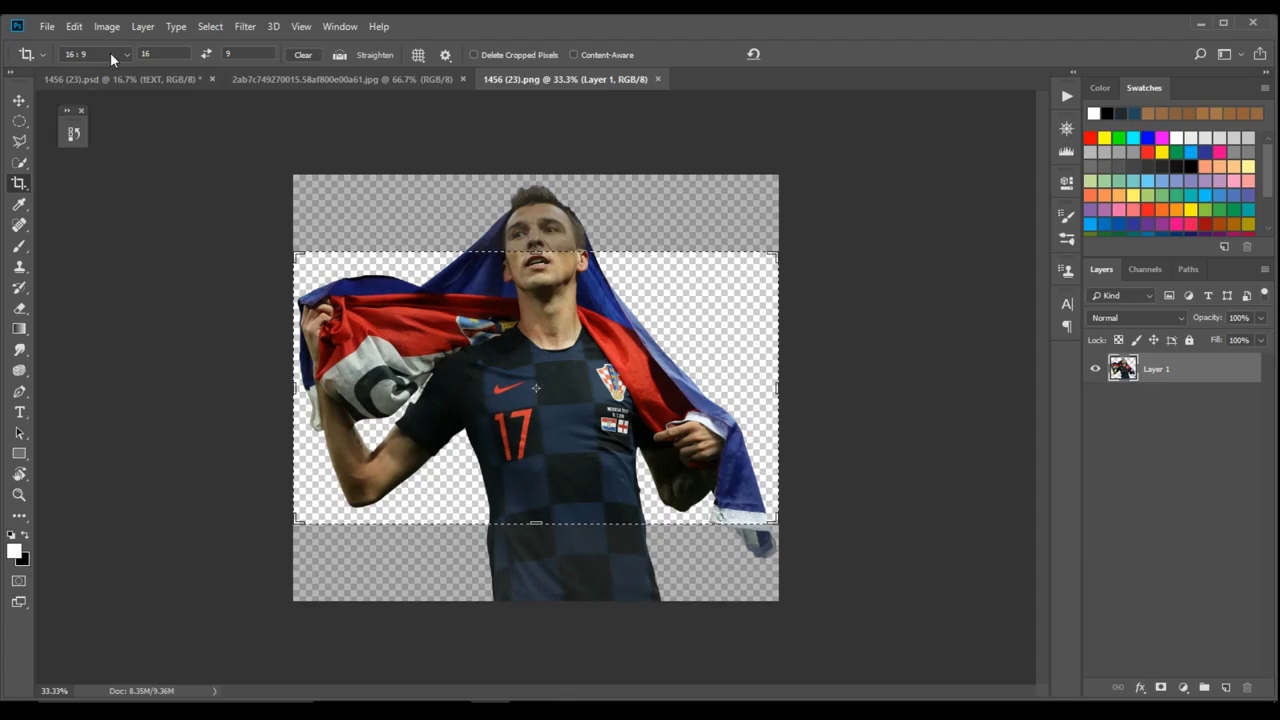
left_click(98, 54)
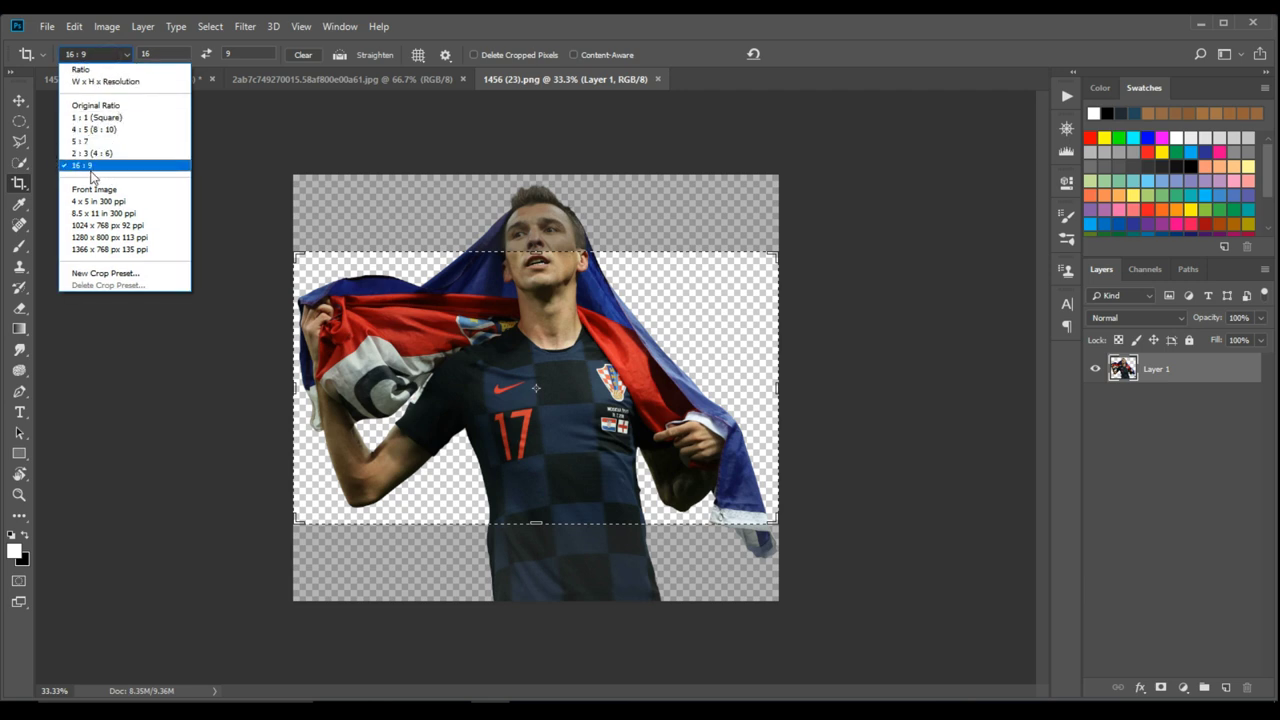
left_click(101, 170)
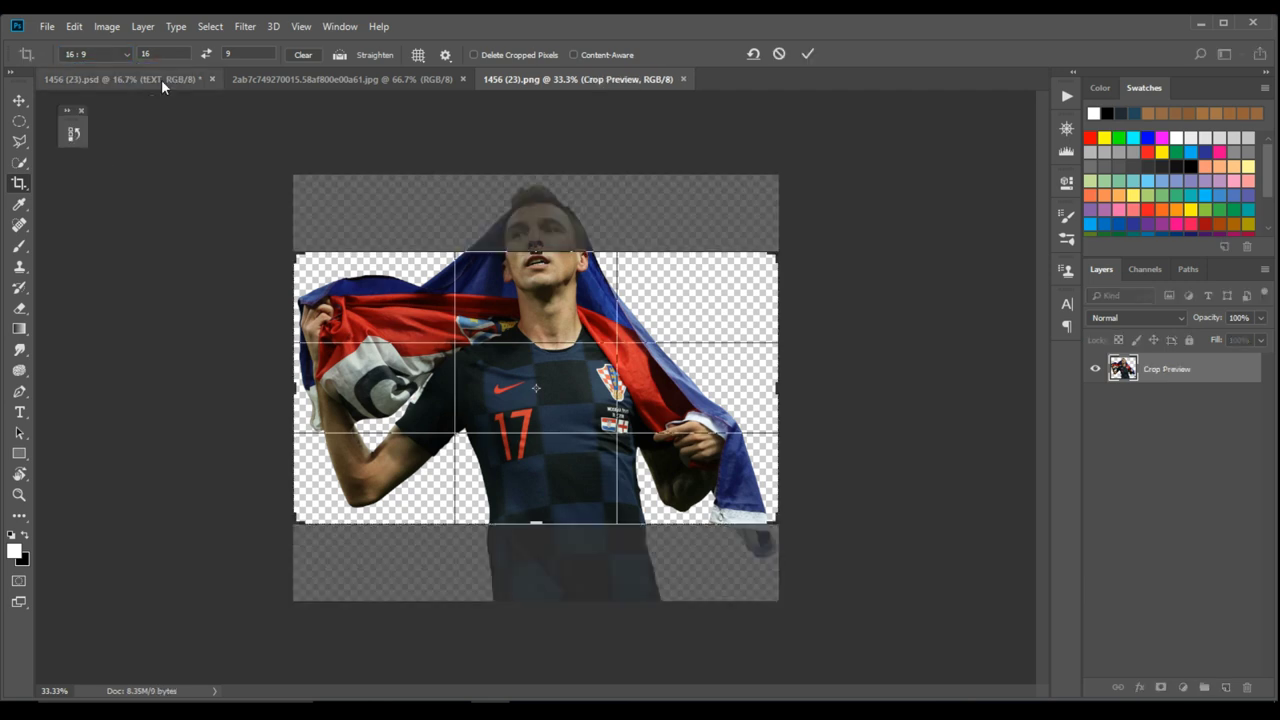
left_click(207, 54)
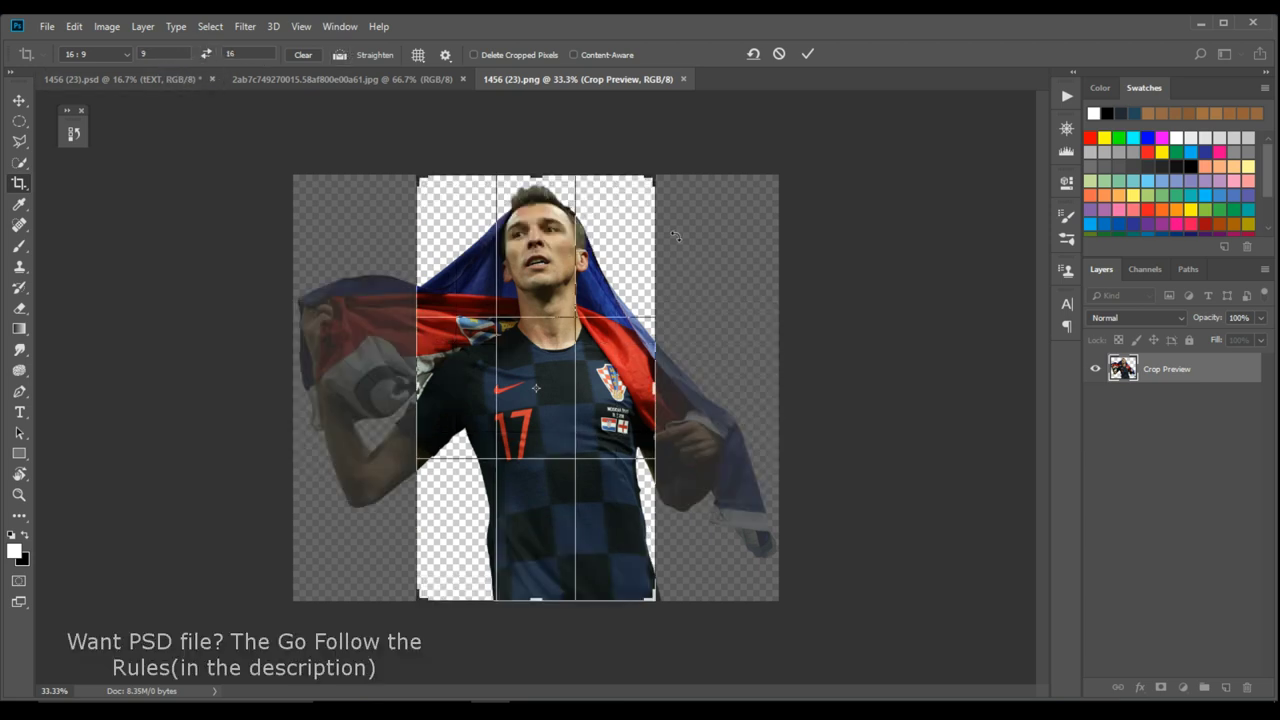
left_click_drag(655, 178, 729, 129)
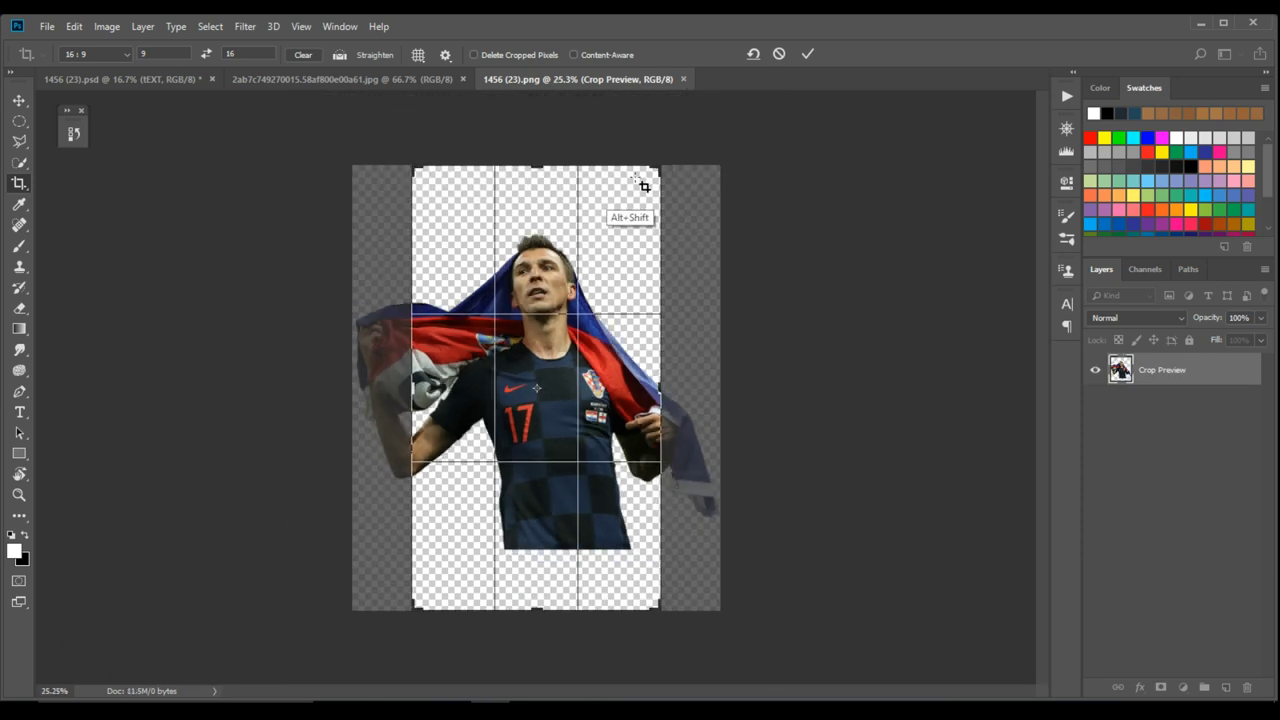
left_click_drag(660, 166, 670, 155)
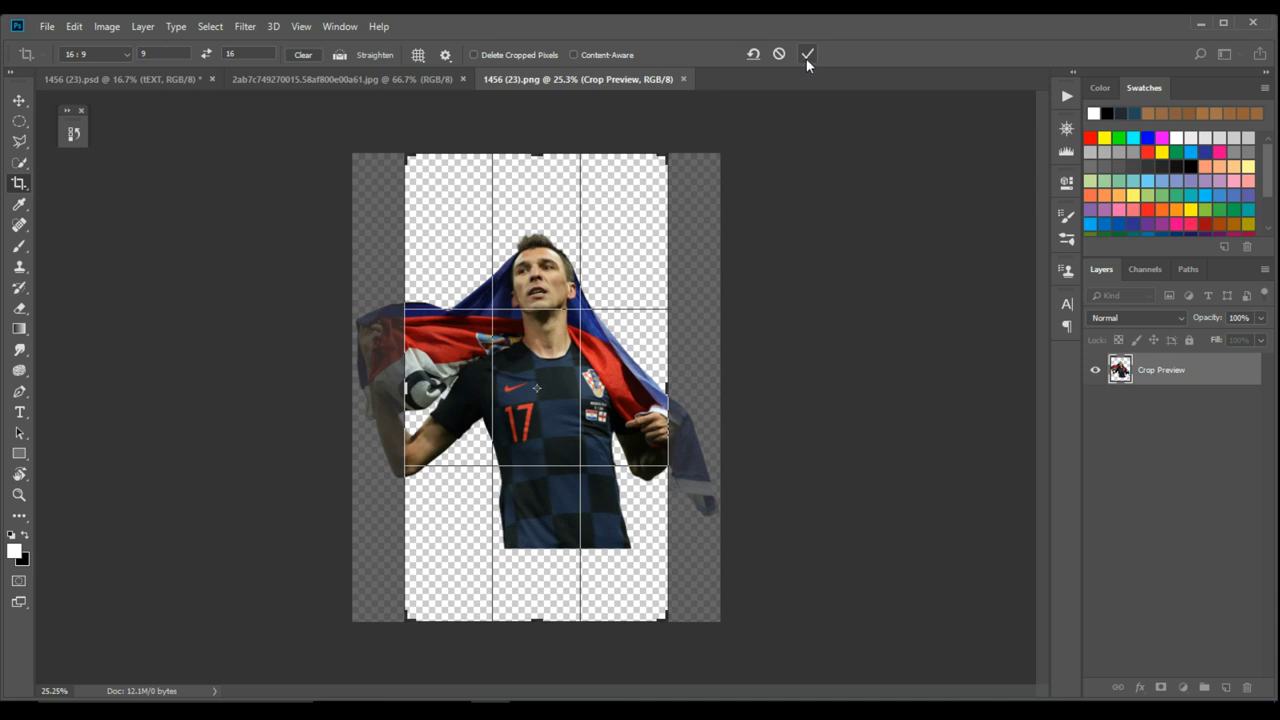
left_click(807, 55)
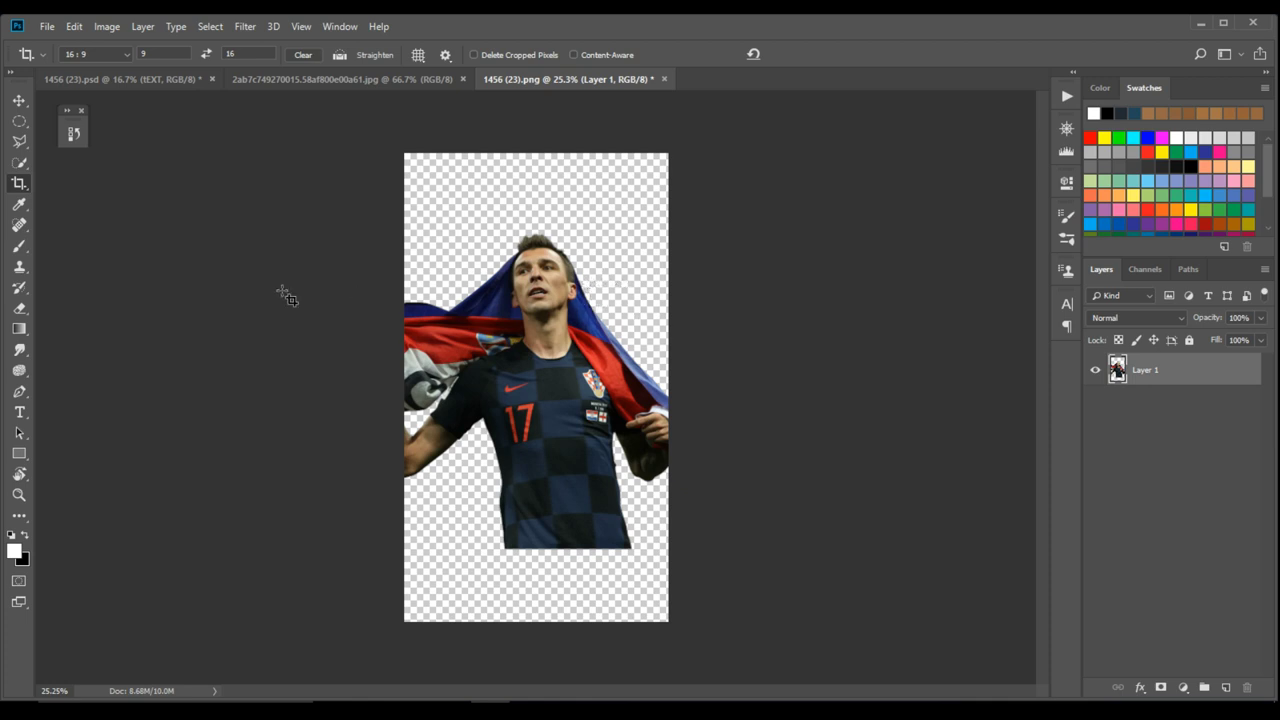
- Move the player lower right, scale him to about 123% and rotate about -4.3°
left_click(19, 101)
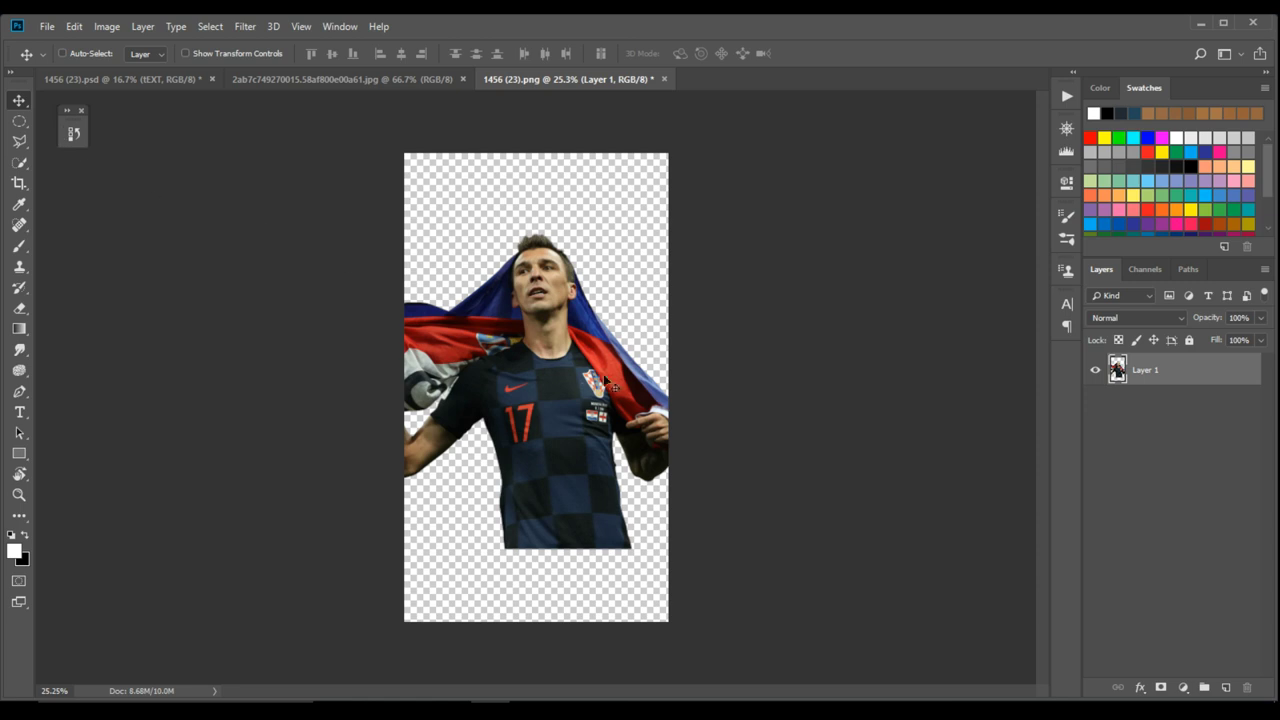
left_click_drag(610, 384, 607, 420)
key("ctrl")
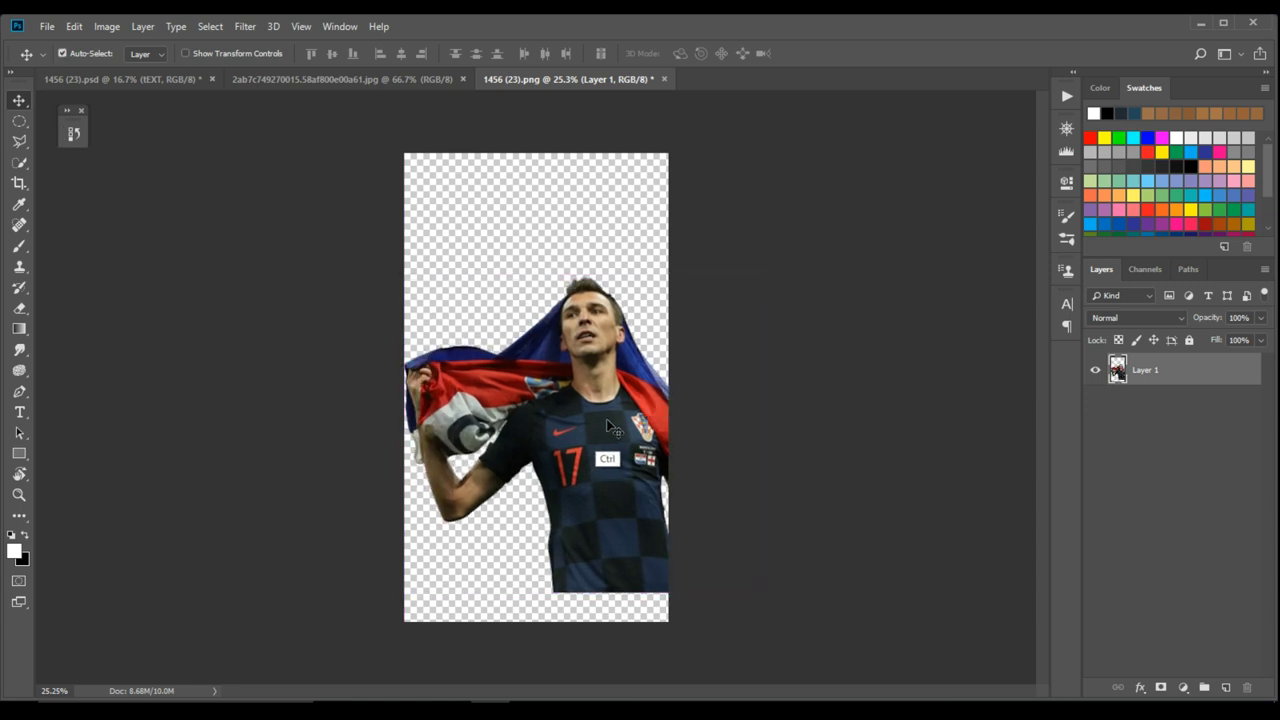
key("ctrl+t")
left_click_drag(768, 276, 809, 238)
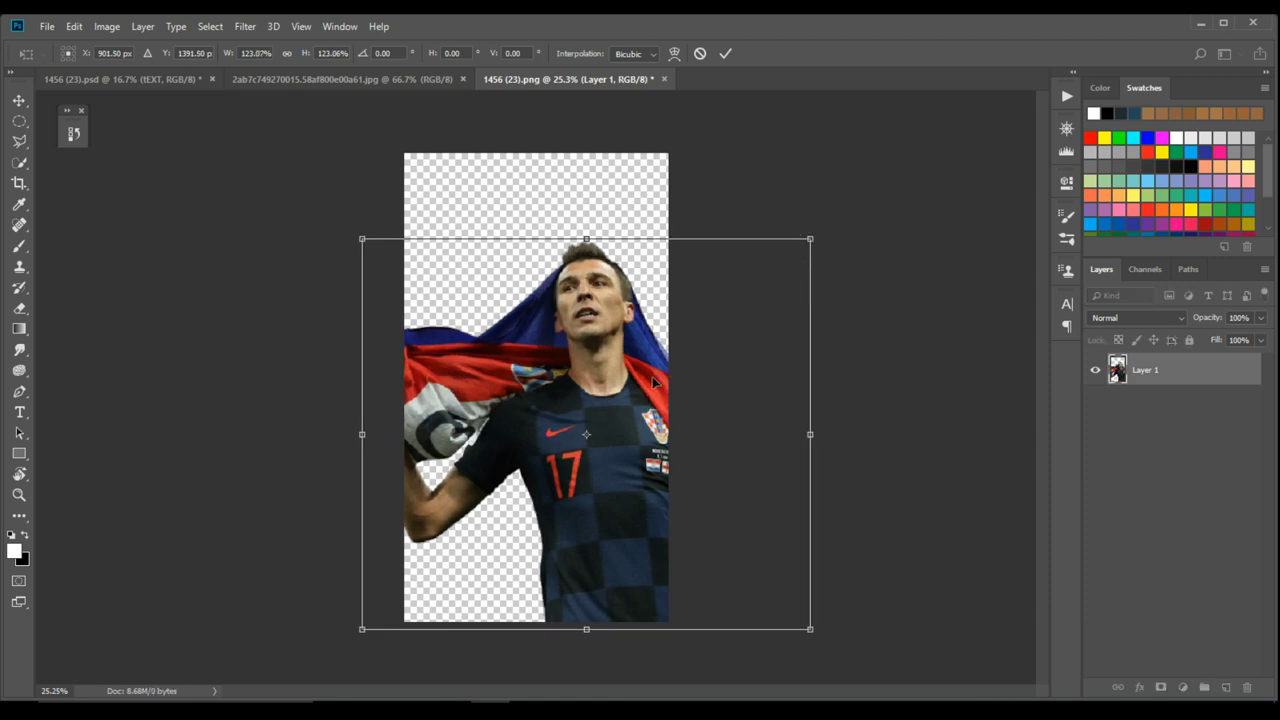
mouse_move(654, 381)
left_mouse_down()
mouse_move(641, 399)
mouse_move(670, 396)
left_mouse_up()
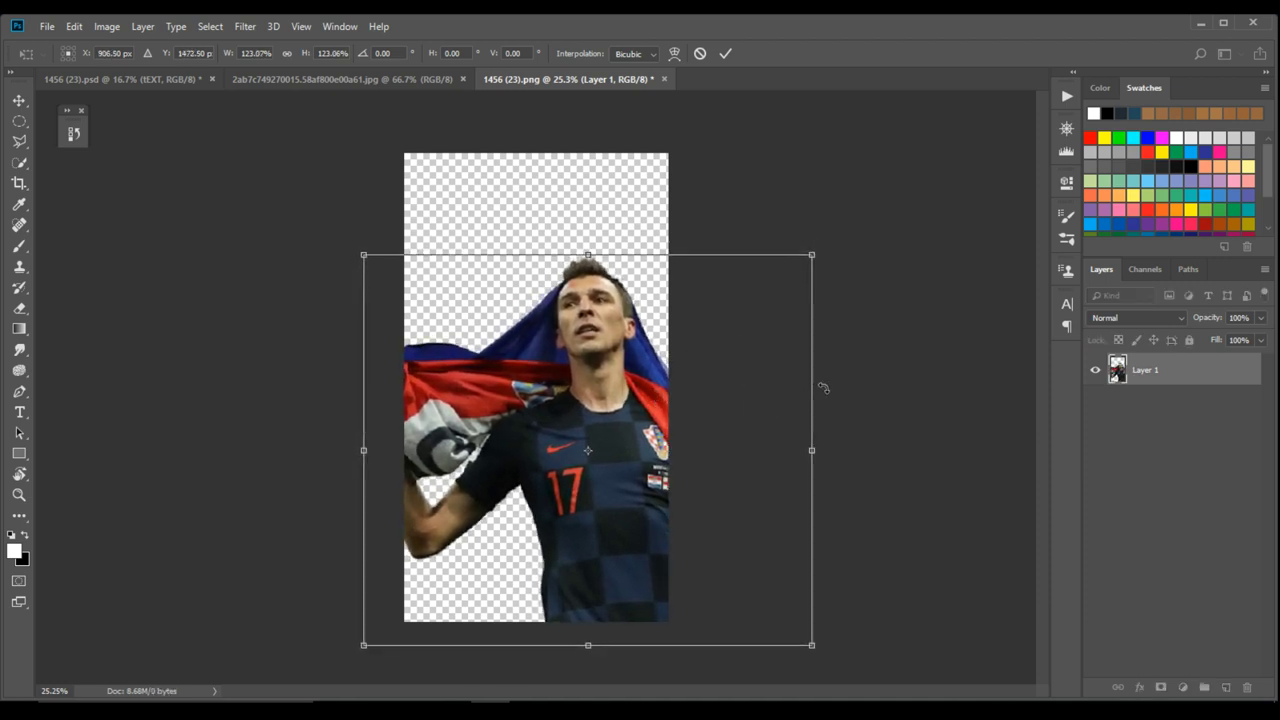
left_click_drag(849, 375, 819, 357)
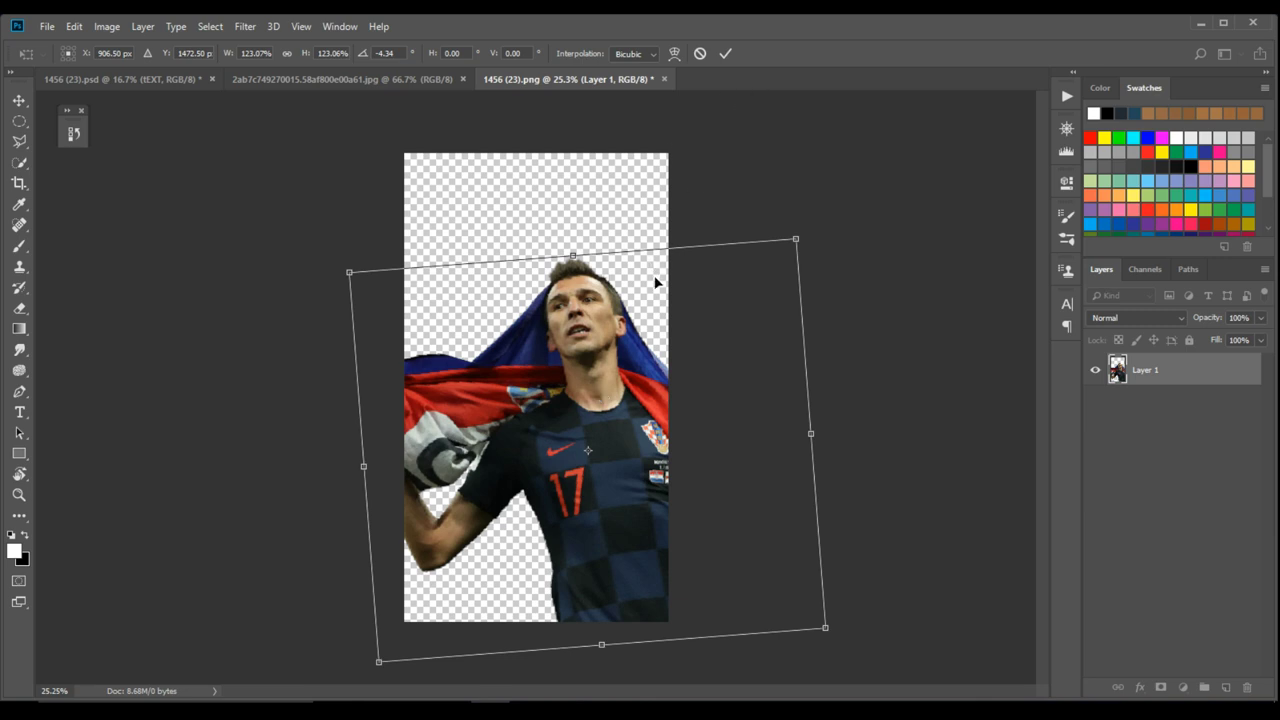
left_click(724, 54)
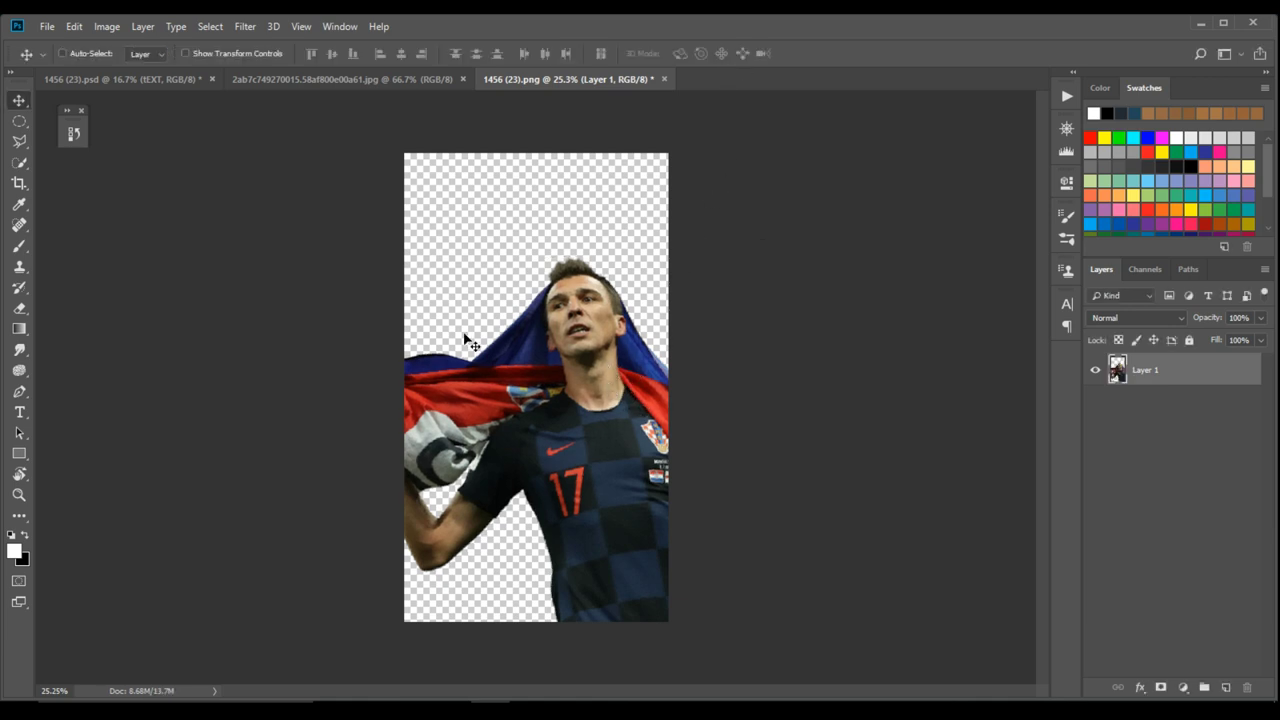
- Copy the stadium photo into the player document and place it below the player layer
left_click(385, 90)
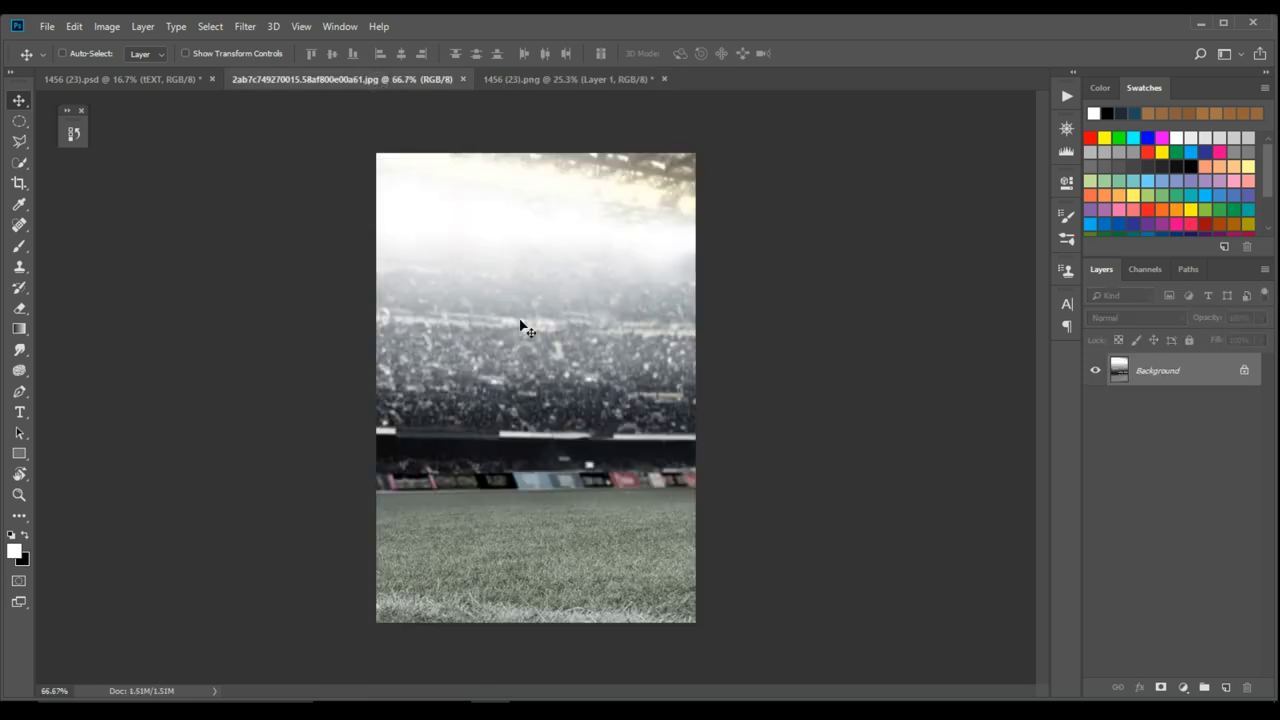
mouse_move(545, 318)
left_mouse_down()
mouse_move(563, 189)
mouse_move(606, 73)
mouse_move(603, 135)
mouse_move(534, 341)
mouse_move(542, 332)
left_mouse_up()
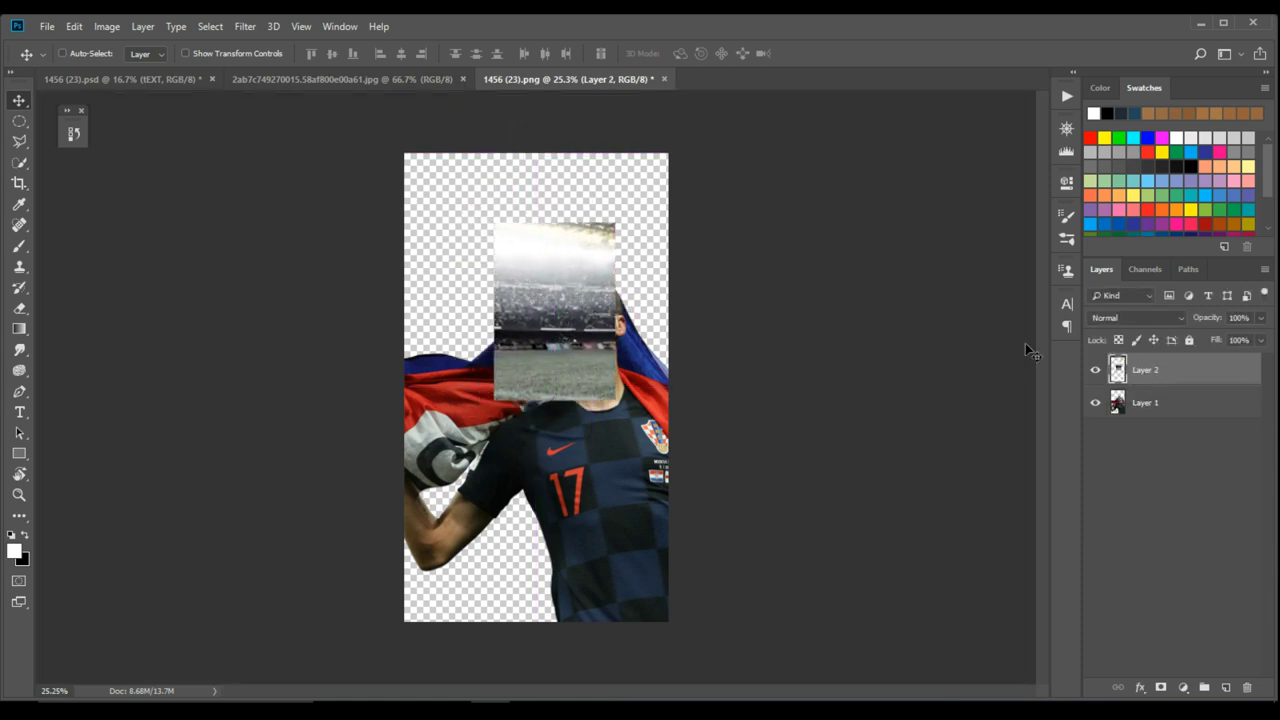
right_click(1146, 368)
left_click(1183, 375)
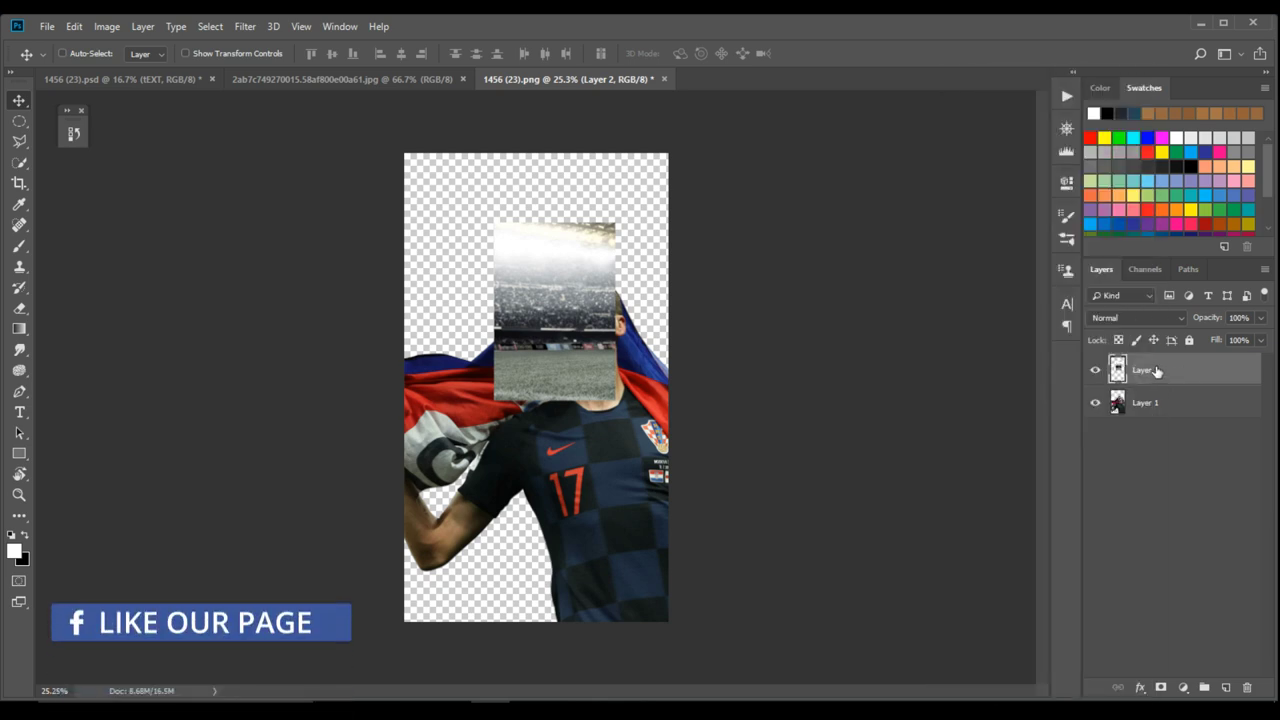
left_click_drag(1154, 371, 1156, 420)
- Scale the stadium layer to about 349% and rotate it -5.47° to fill the canvas
key("ctrl")
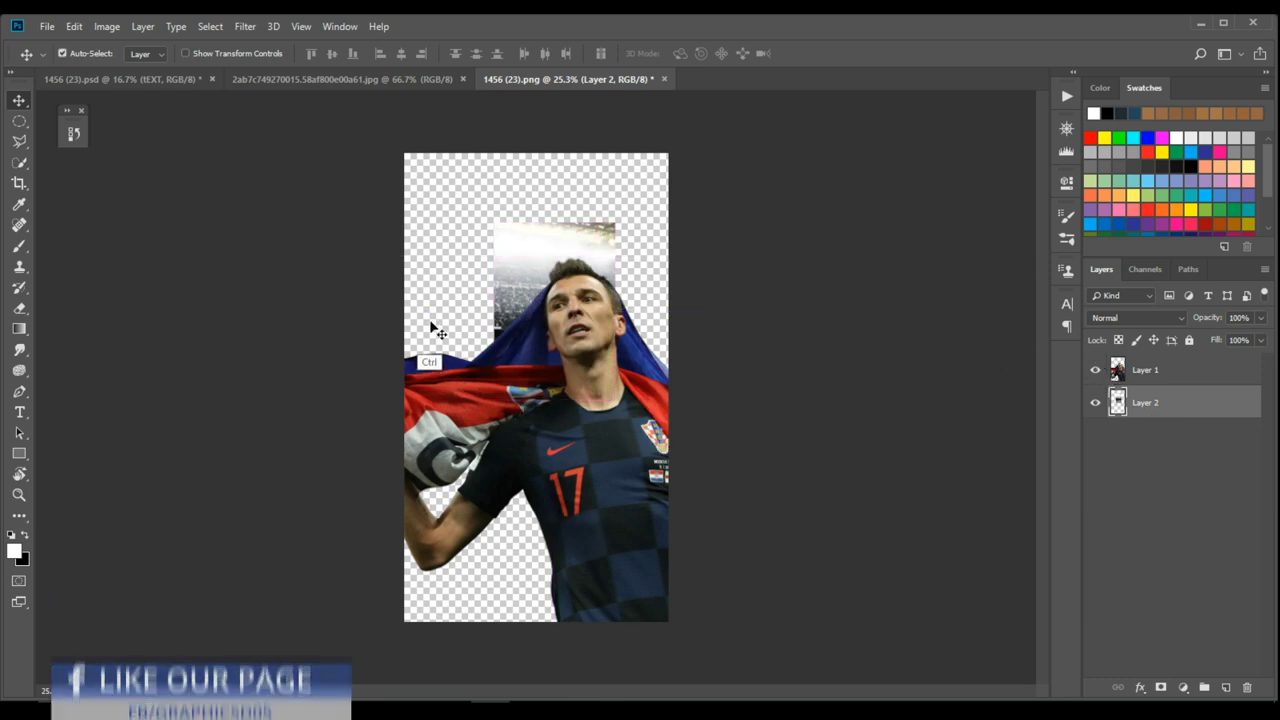
key("ctrl+t")
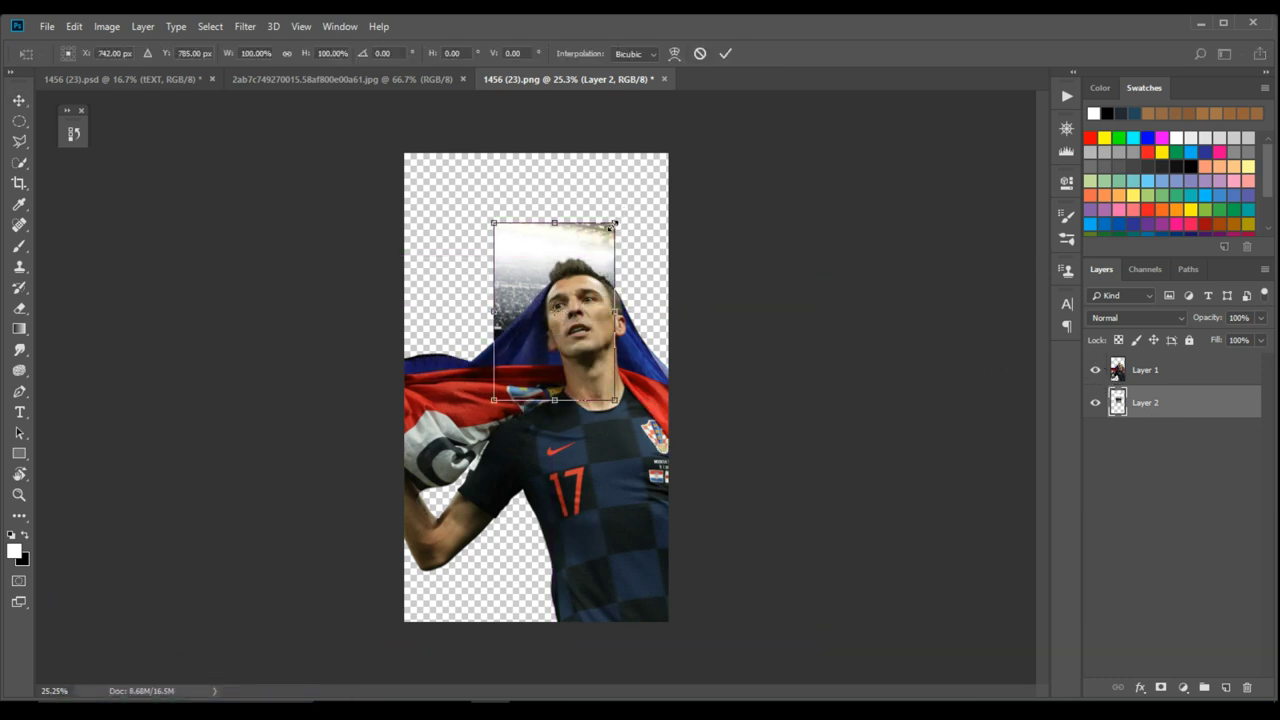
left_click_drag(612, 225, 618, 321)
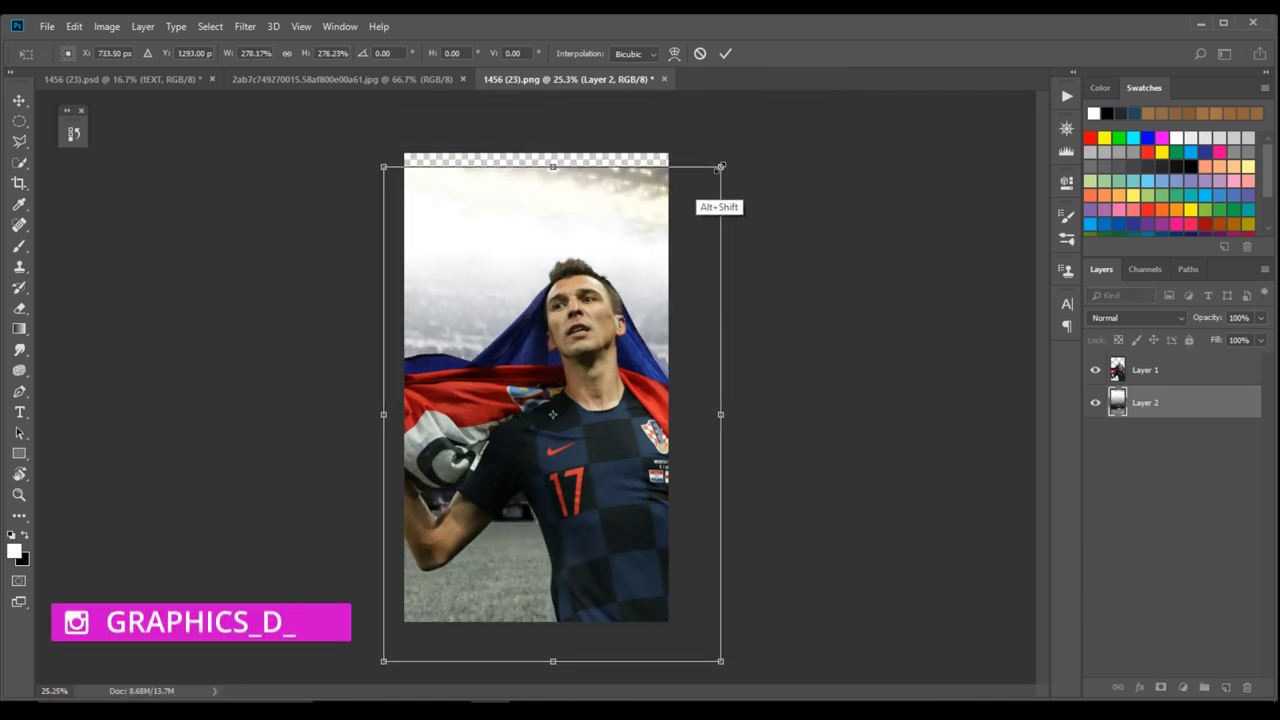
left_click_drag(720, 167, 765, 104)
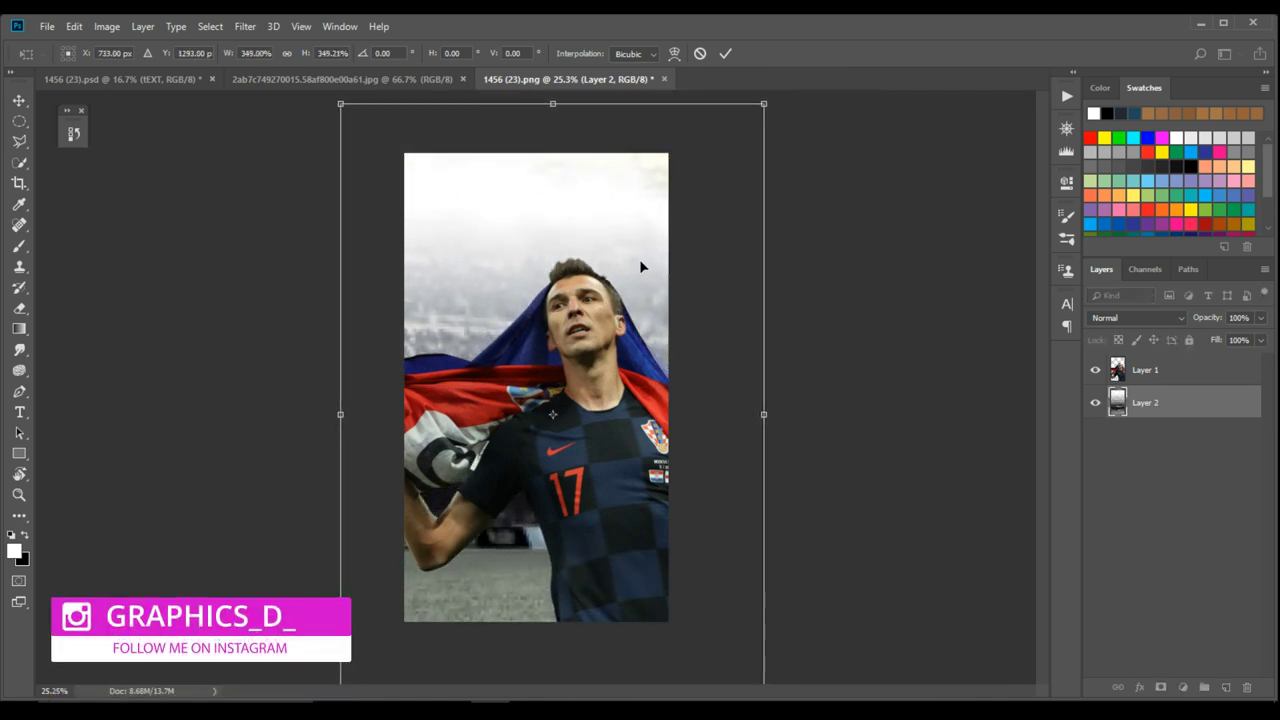
left_click_drag(641, 266, 658, 302)
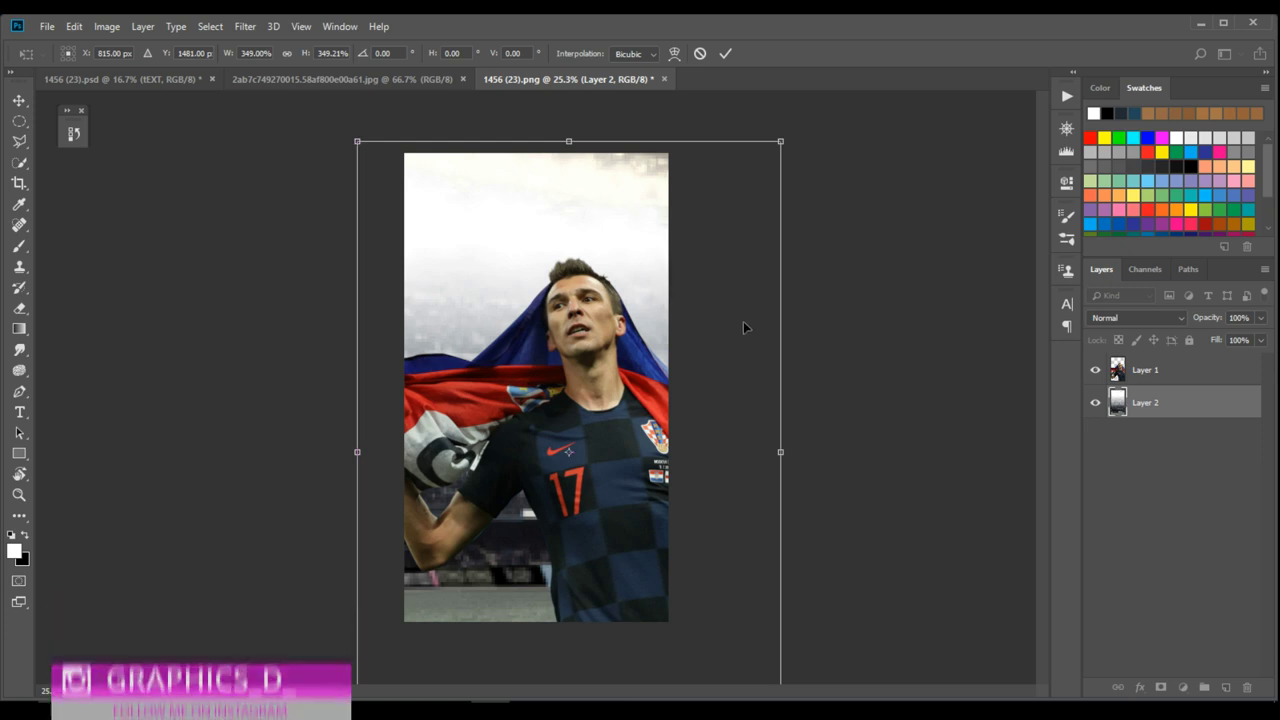
left_click_drag(808, 322, 804, 297)
left_click_drag(686, 383, 718, 363)
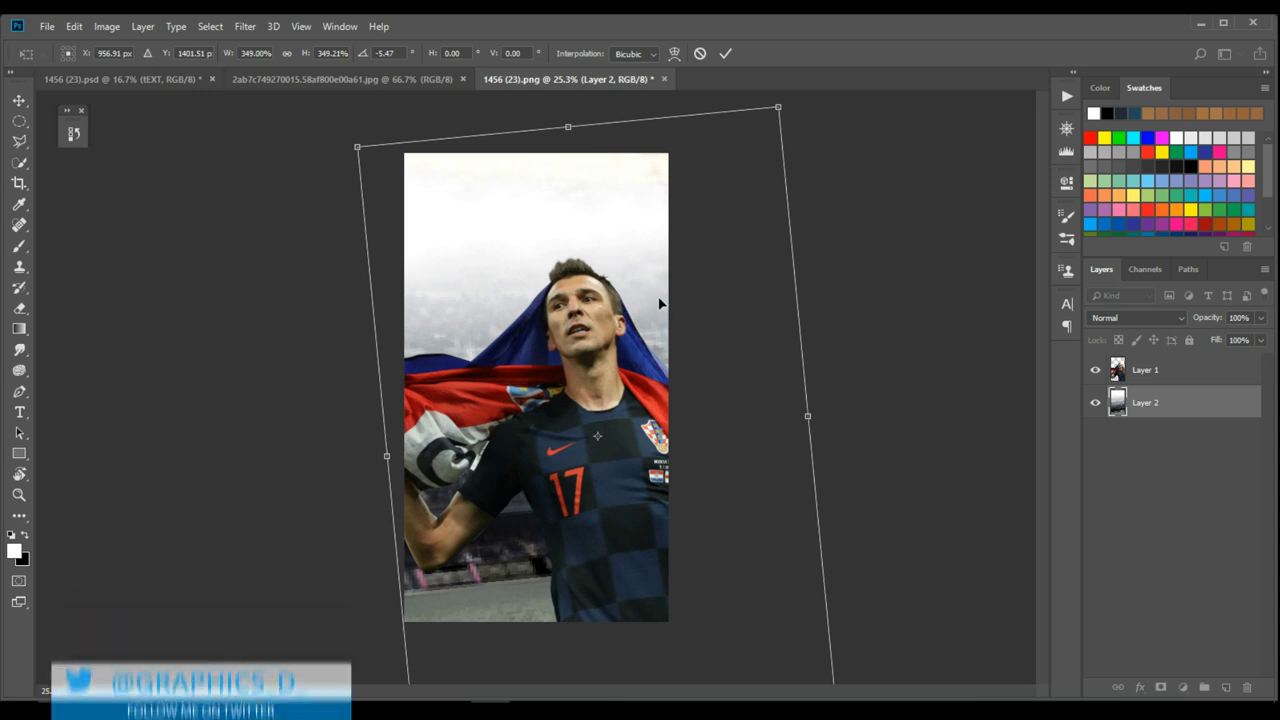
left_click(727, 56)
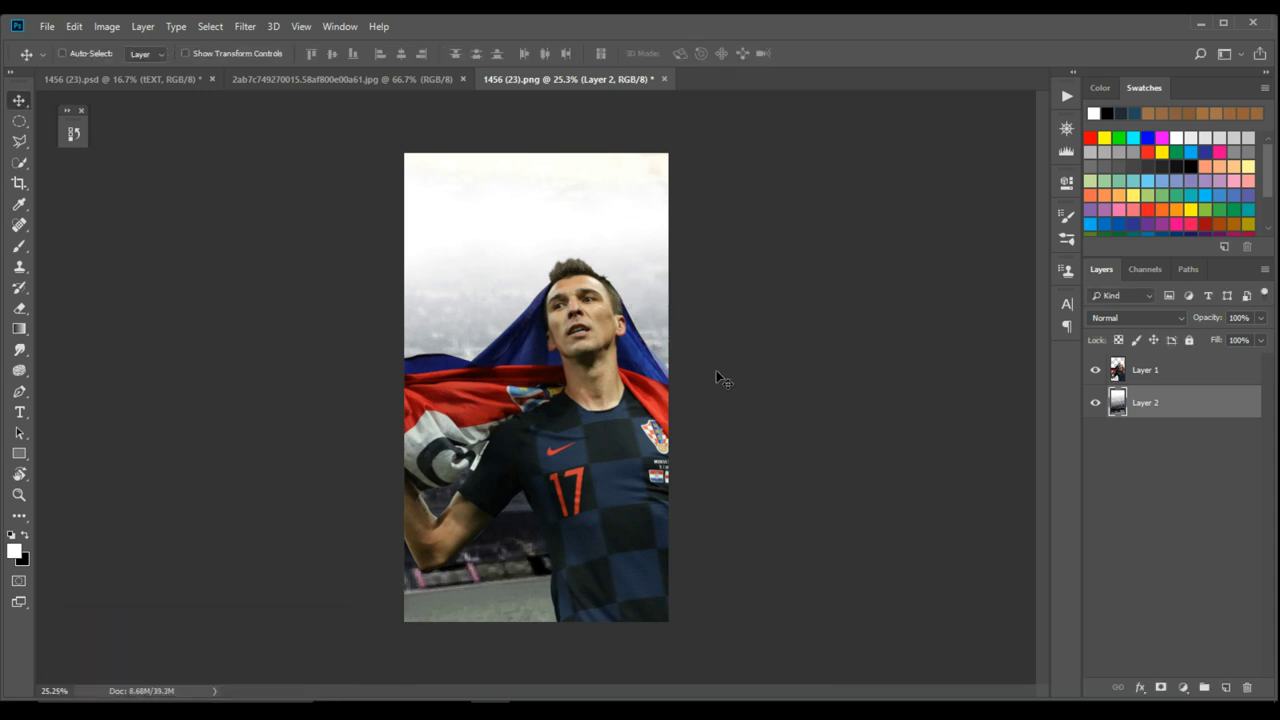
scroll(632, 430, "up", 3)
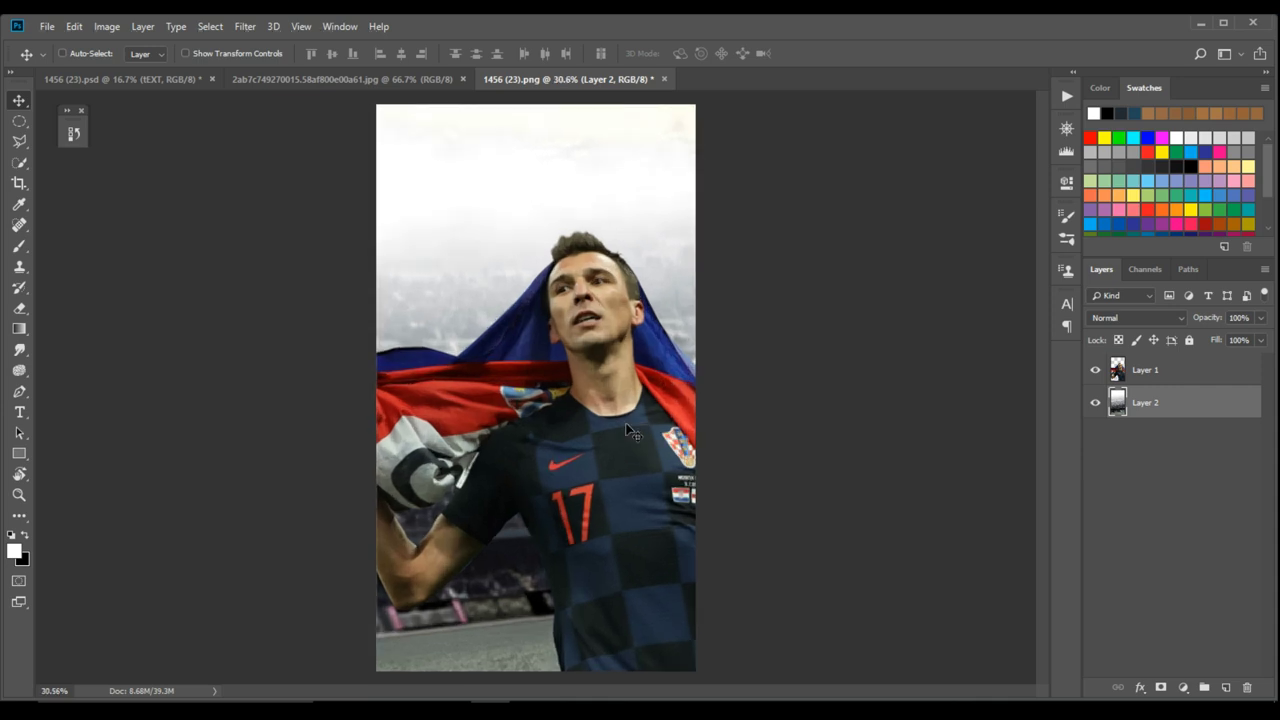
- Hide the player and add a Hue/Saturation adjustment with raised saturation over the stadium
left_click(1095, 370)
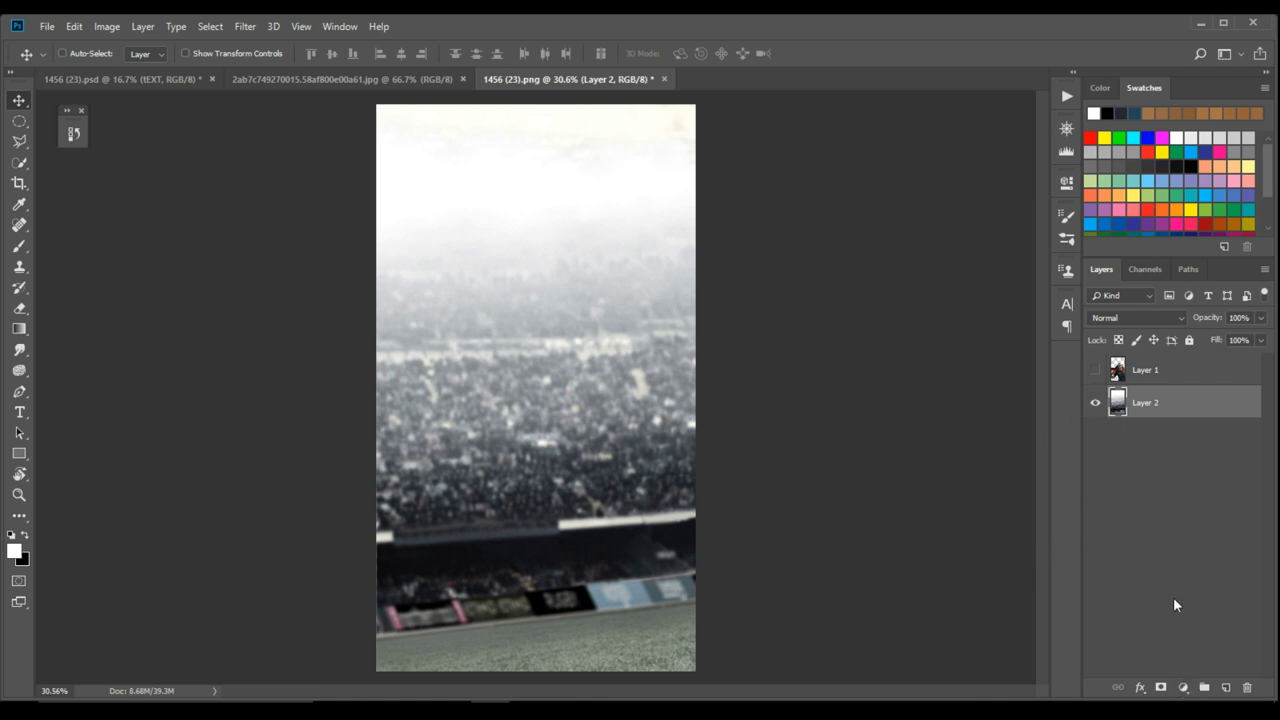
left_click(1182, 687)
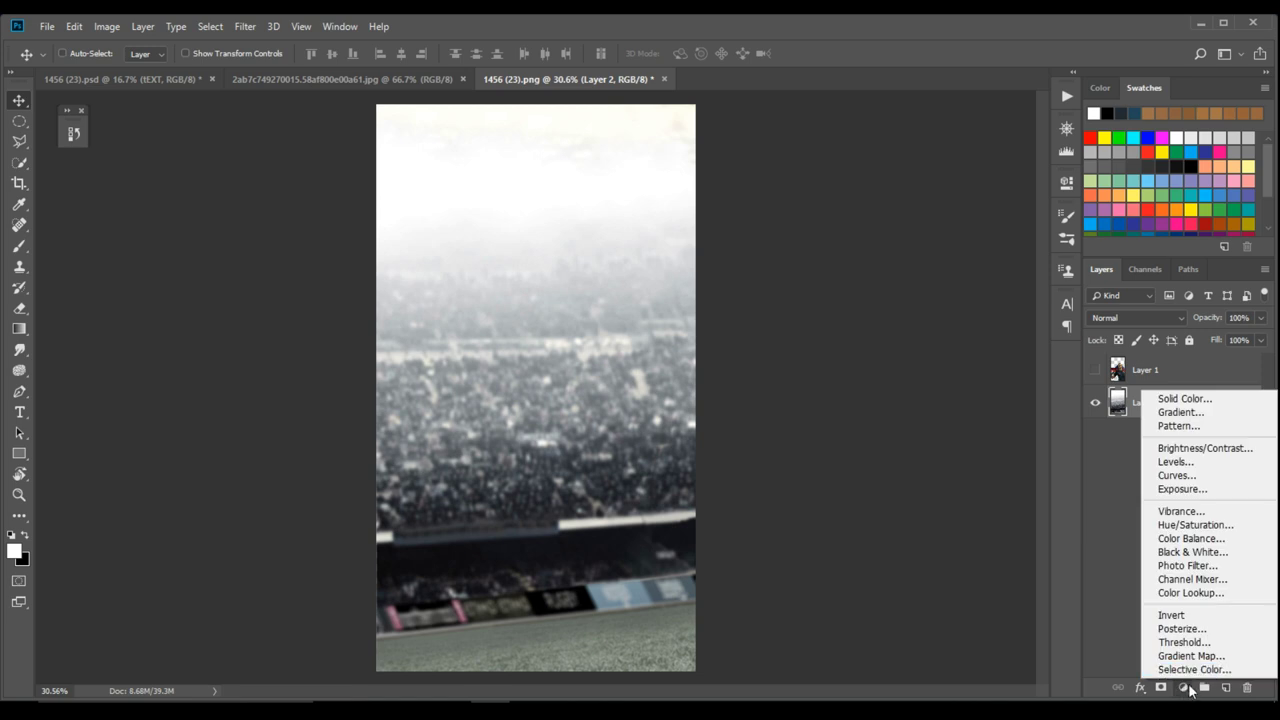
left_click(1172, 527)
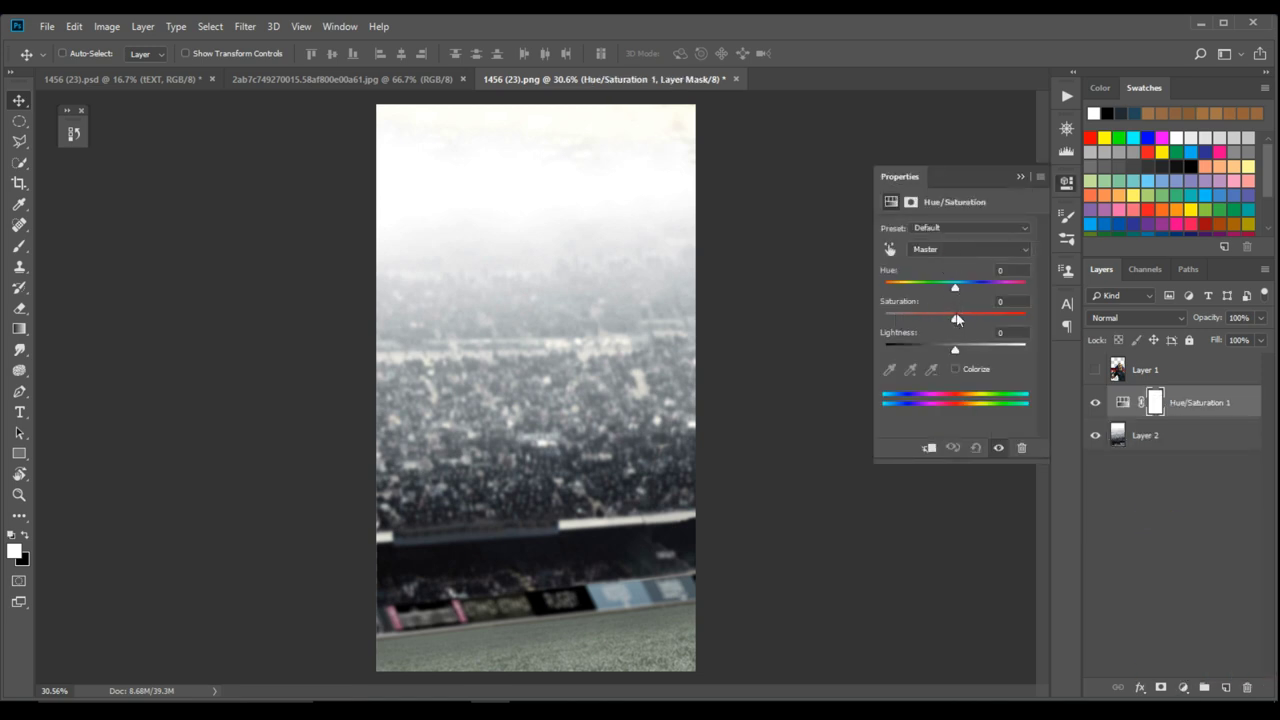
left_click_drag(955, 321, 1005, 331)
key("alt+5")
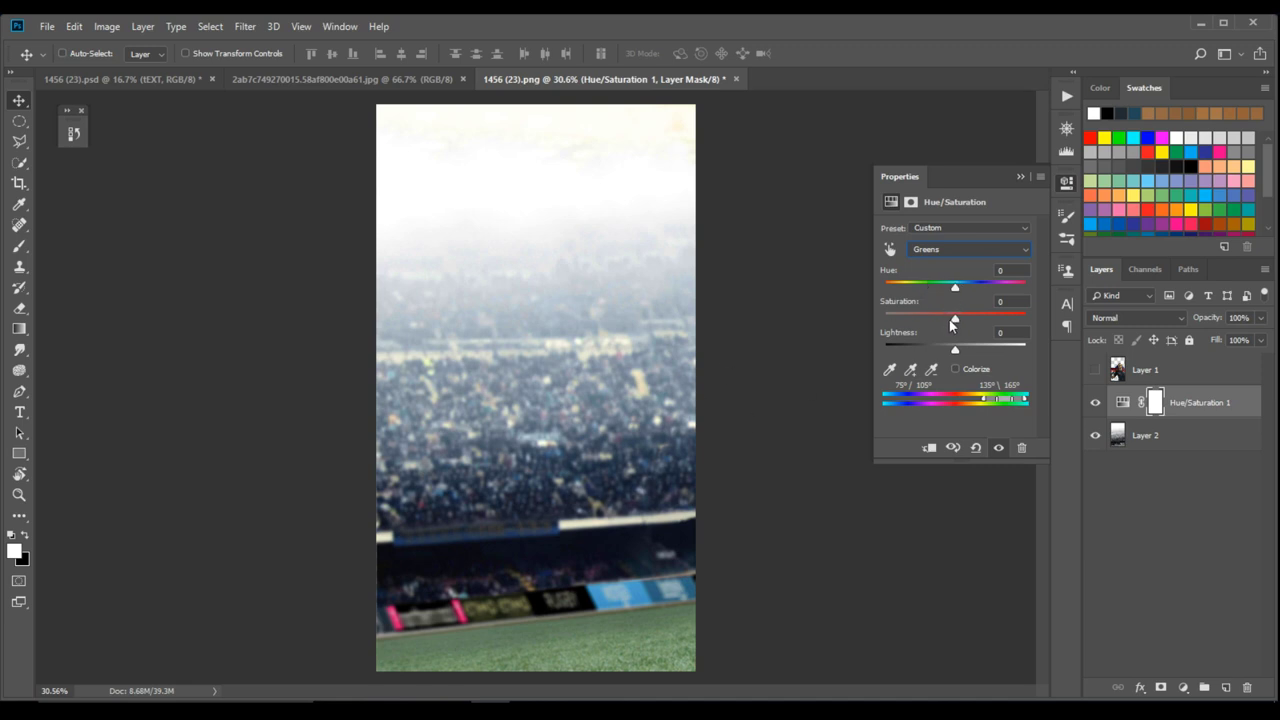
- Raise the saturation of the Greens range to boost the pitch
left_click(938, 251)
left_click(940, 302)
left_click_drag(957, 317, 983, 322)
- Set the Cyans range saturation to +67
left_click(956, 249)
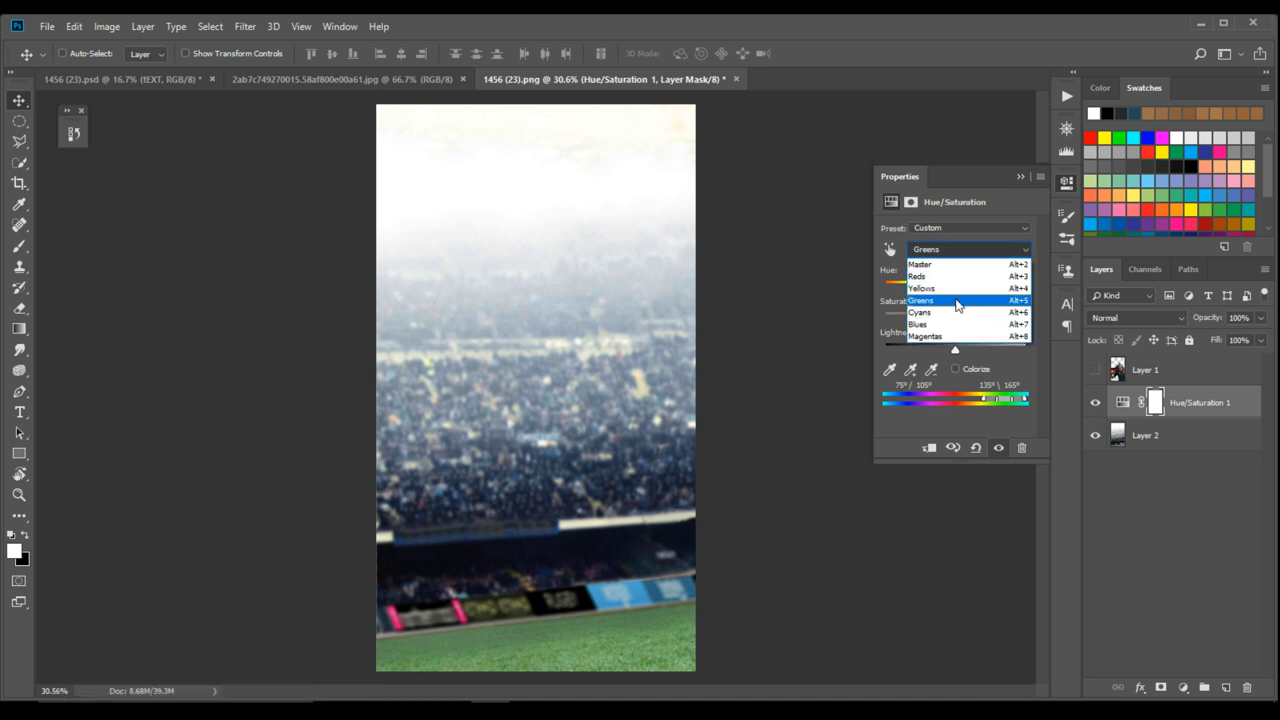
left_click(960, 312)
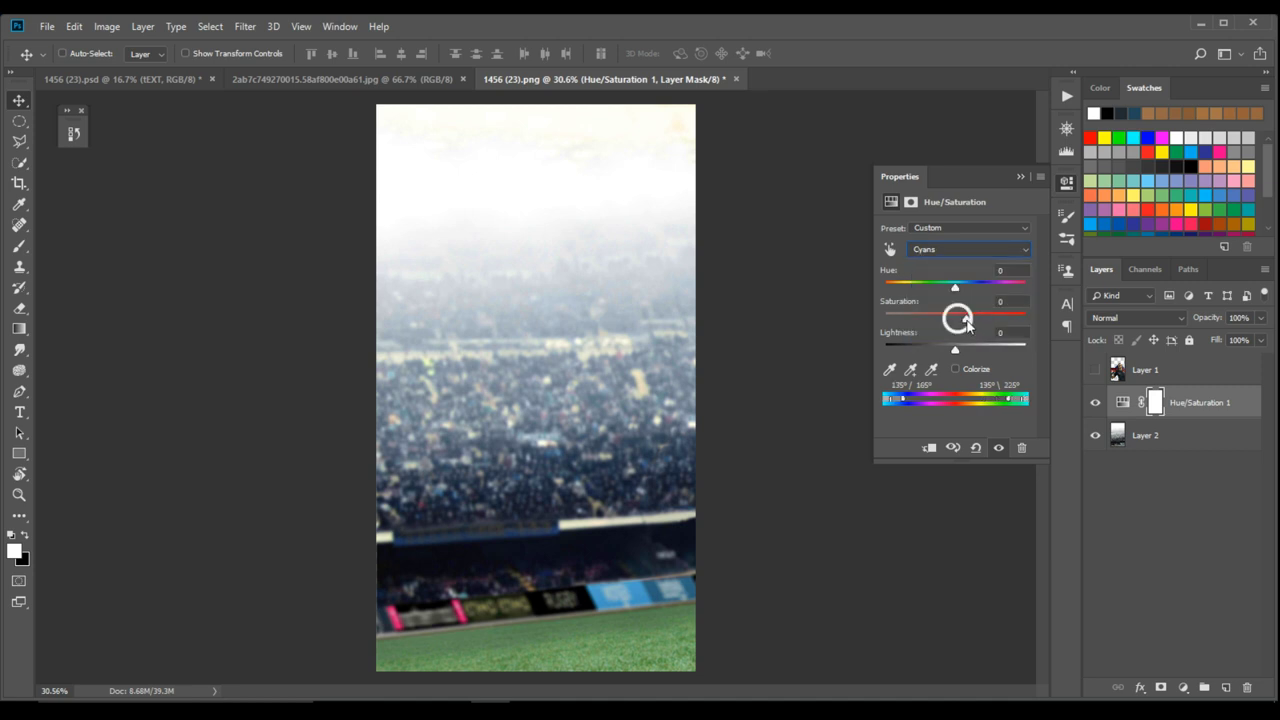
left_click_drag(966, 322, 977, 325)
left_click_drag(997, 328, 1002, 328)
scroll(545, 385, "up", 2)
scroll(535, 373, "up", 4)
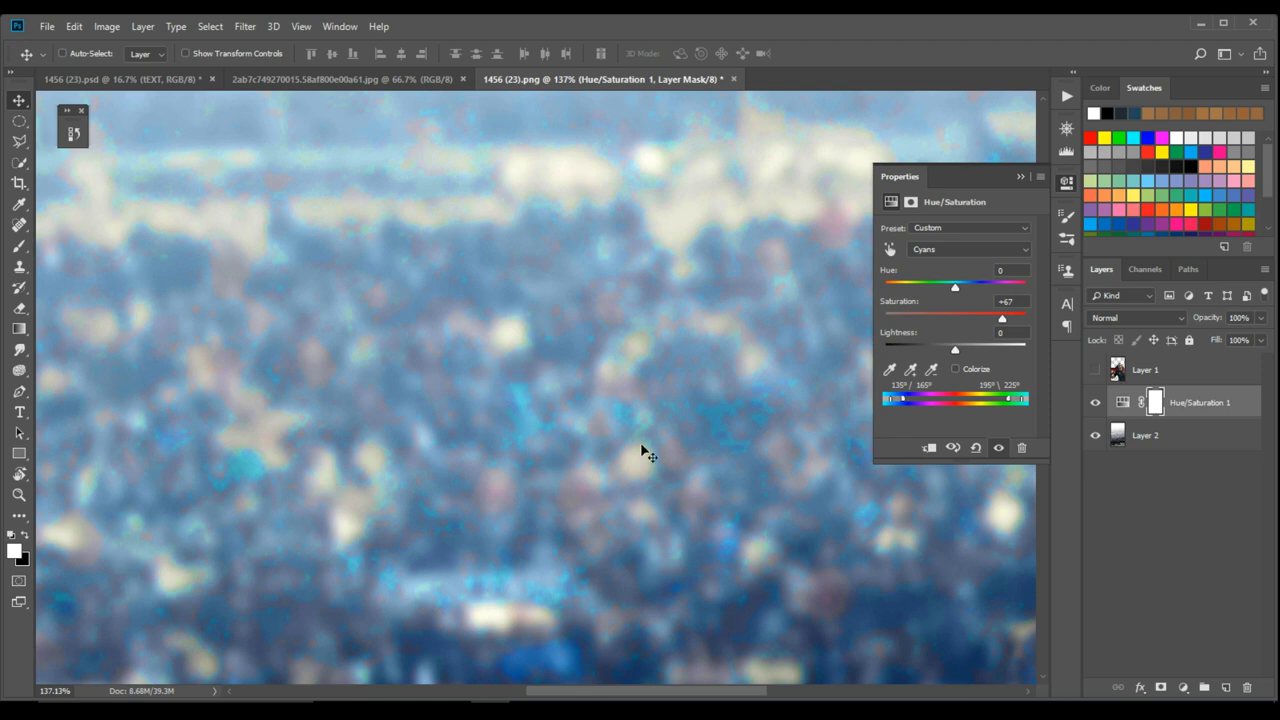
left_click_drag(560, 421, 465, 416)
scroll(465, 416, "down", 5, "alt")
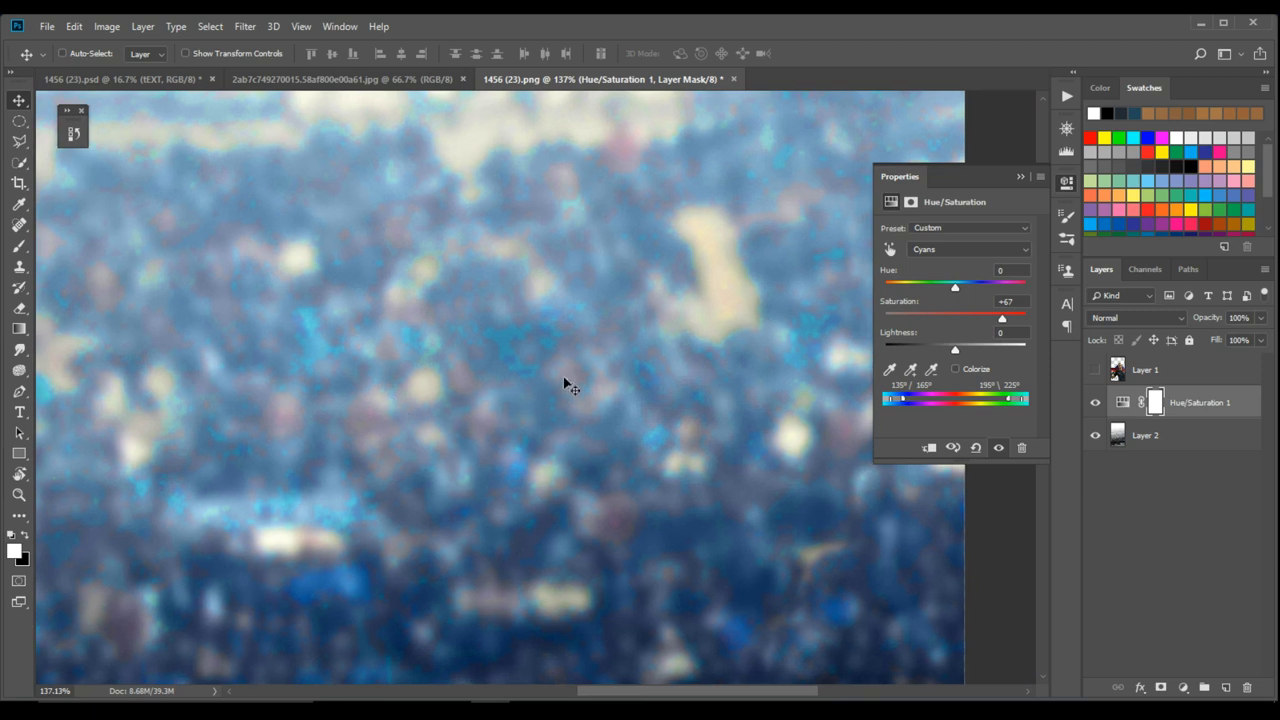
scroll(477, 400, "down", 4, "alt")
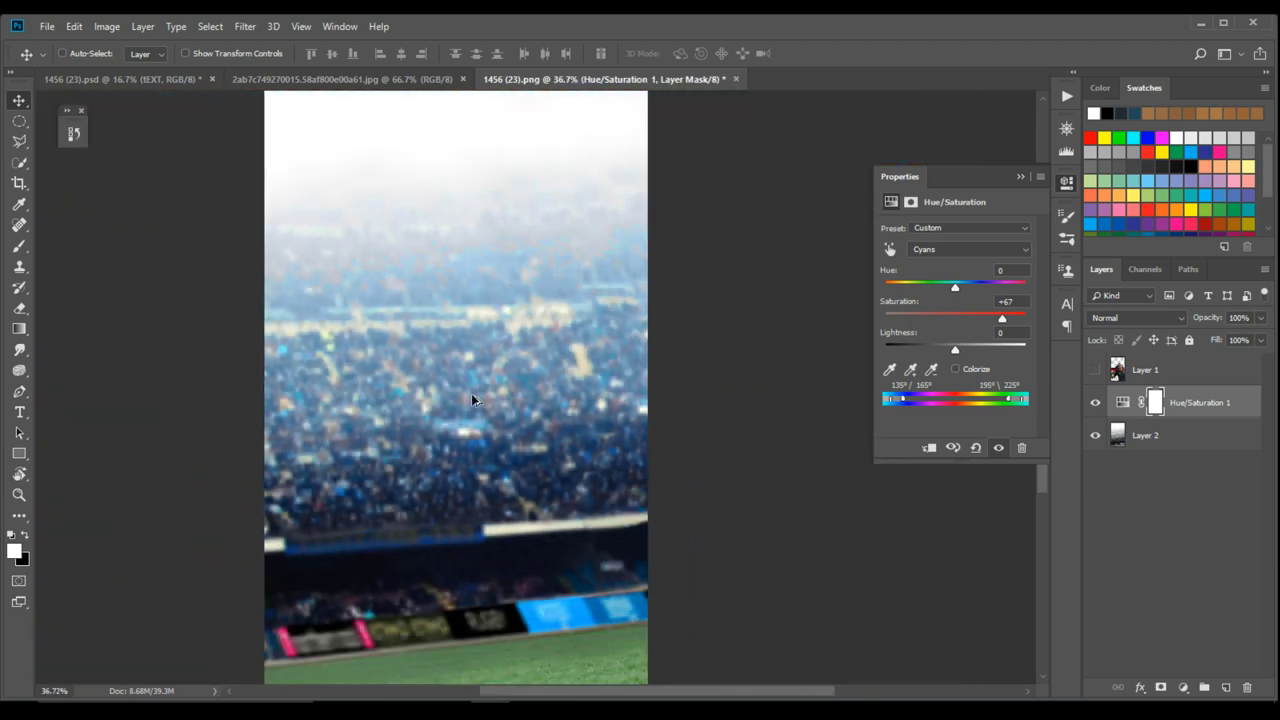
scroll(615, 585, "up", 1, "alt")
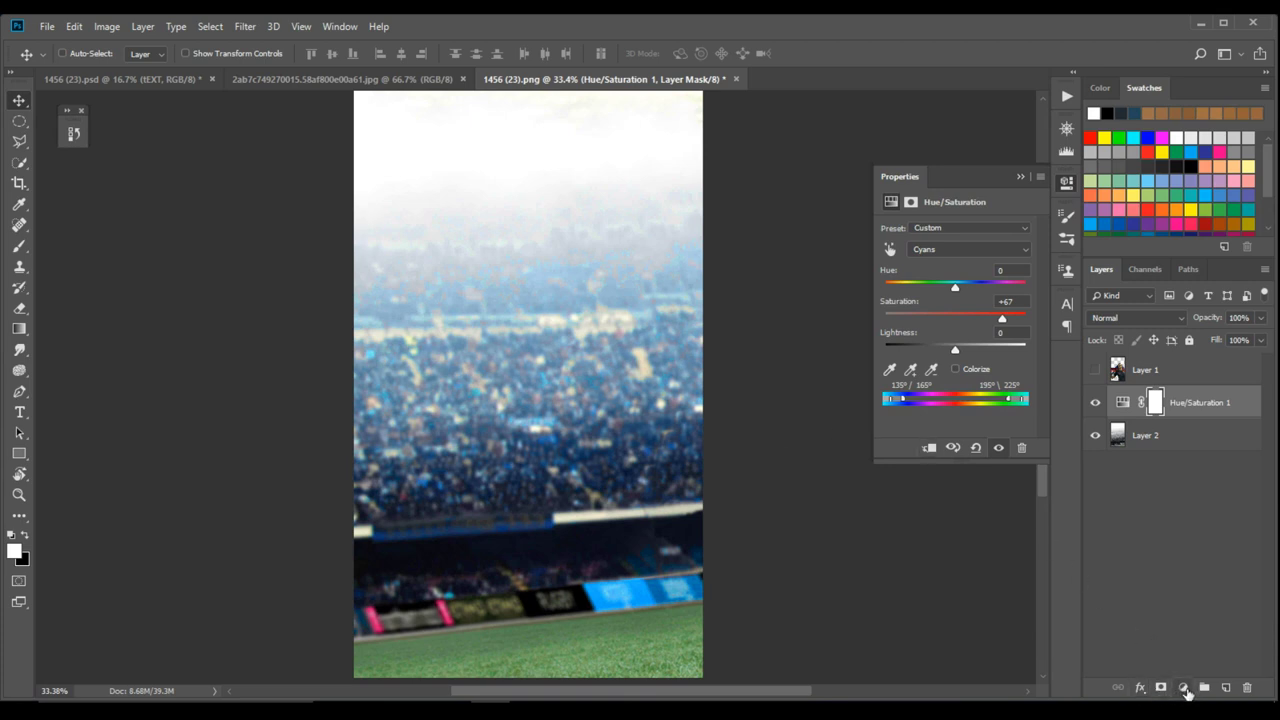
- Add a Curves layer shaped into an S-curve with lowered shadows and a midtone point
left_click(1185, 689)
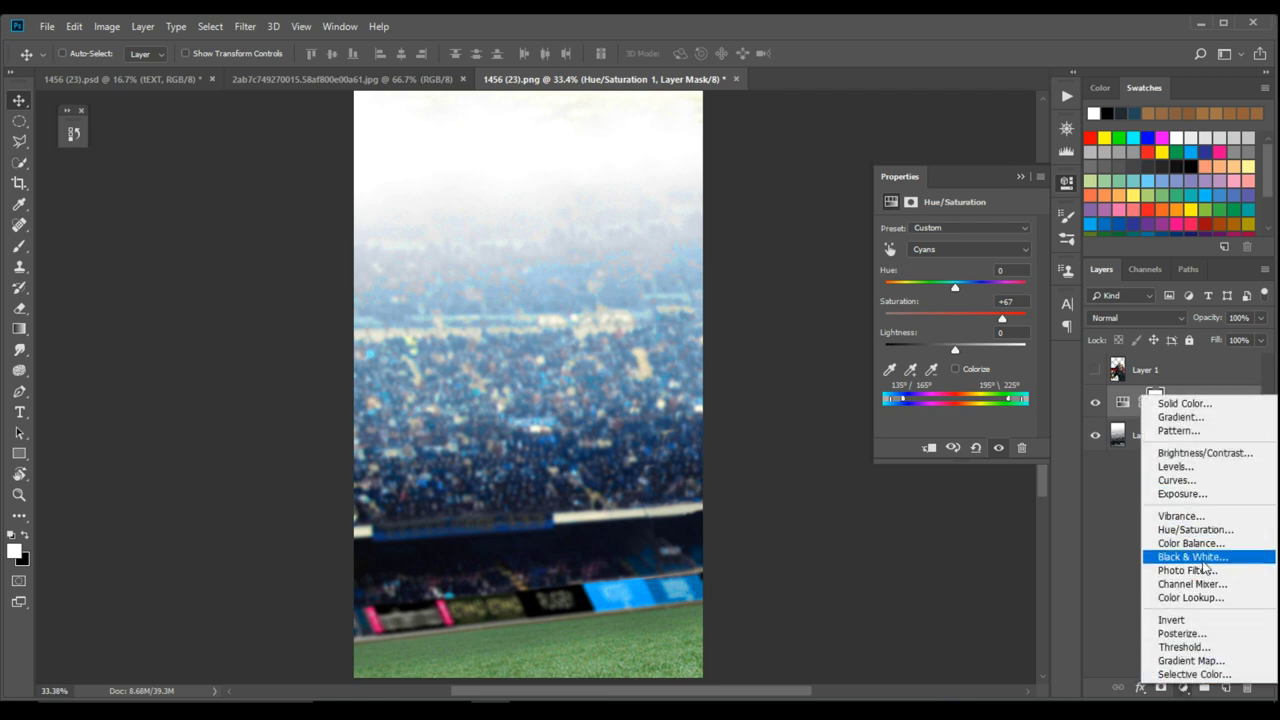
left_click(1183, 690)
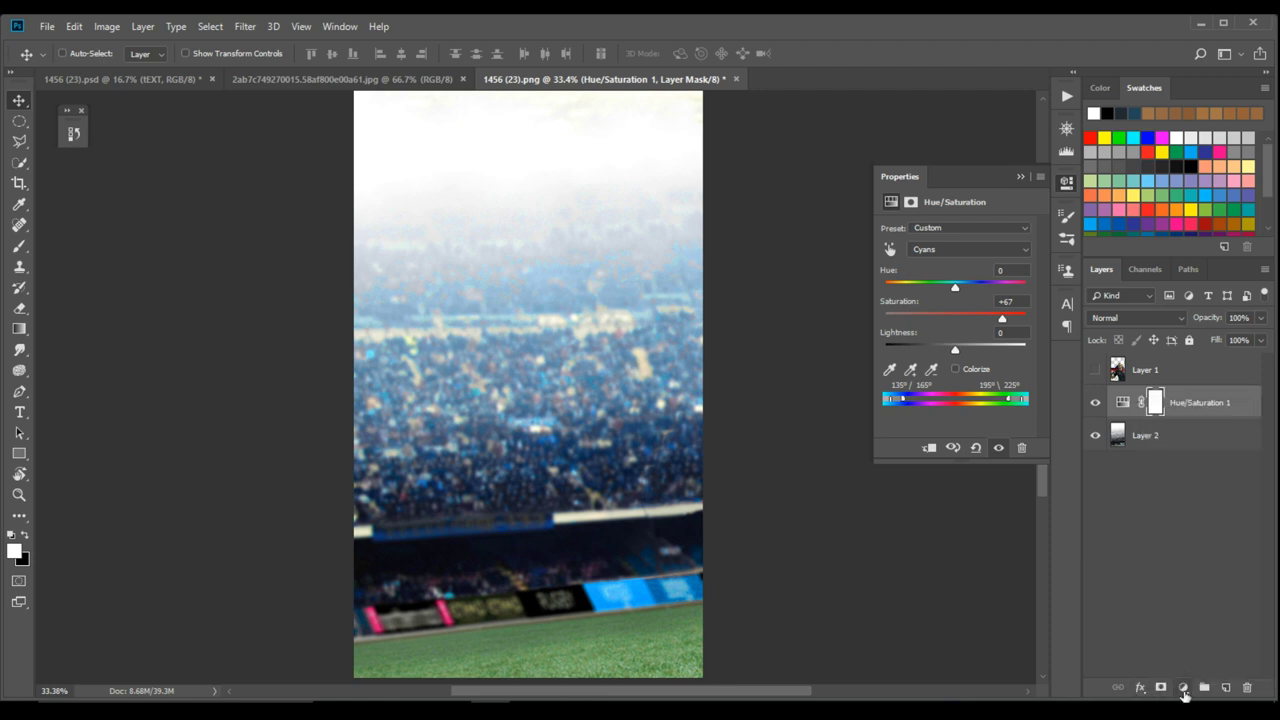
left_click(1183, 688)
left_click(1180, 485)
left_click_drag(936, 352, 940, 358)
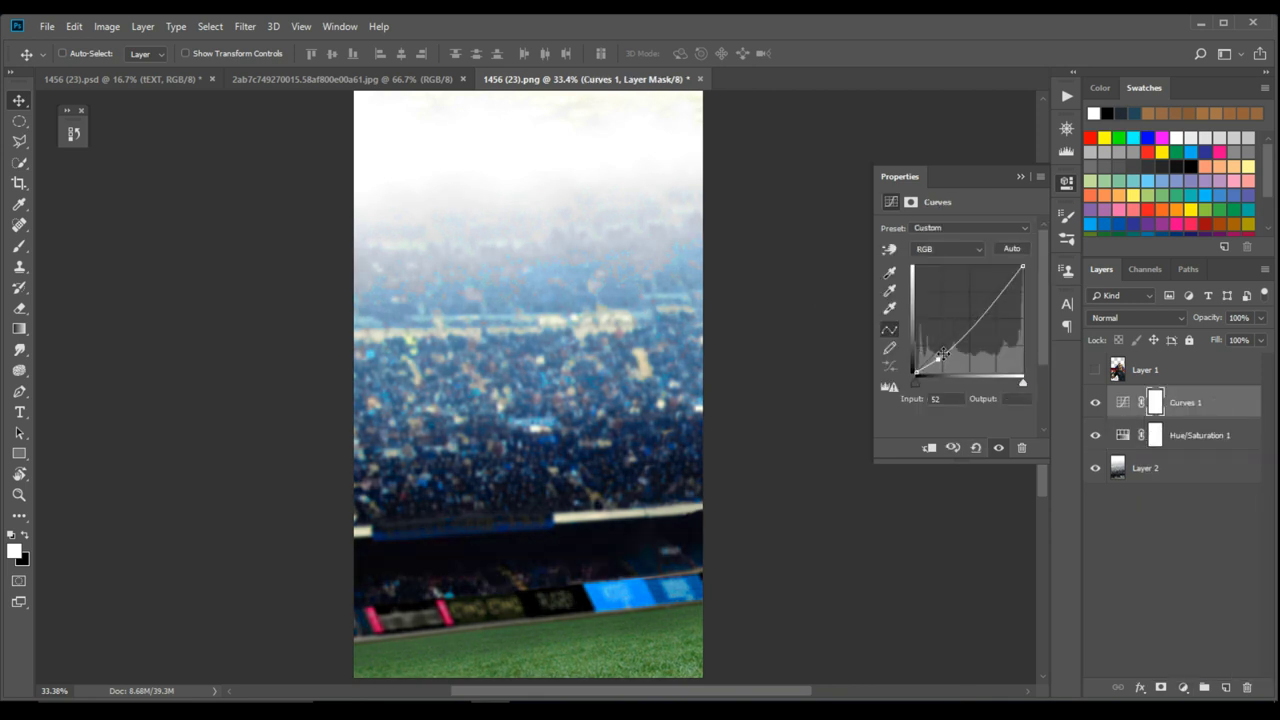
left_click(915, 370)
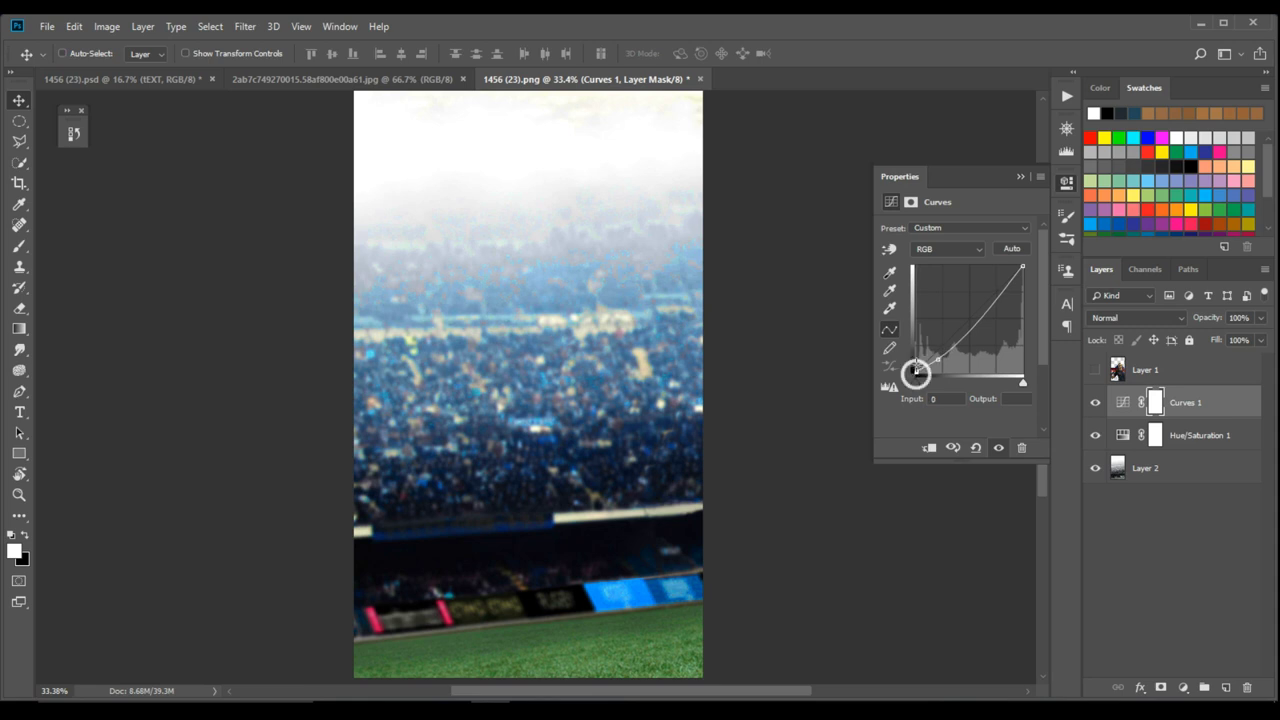
left_click_drag(915, 368, 915, 356)
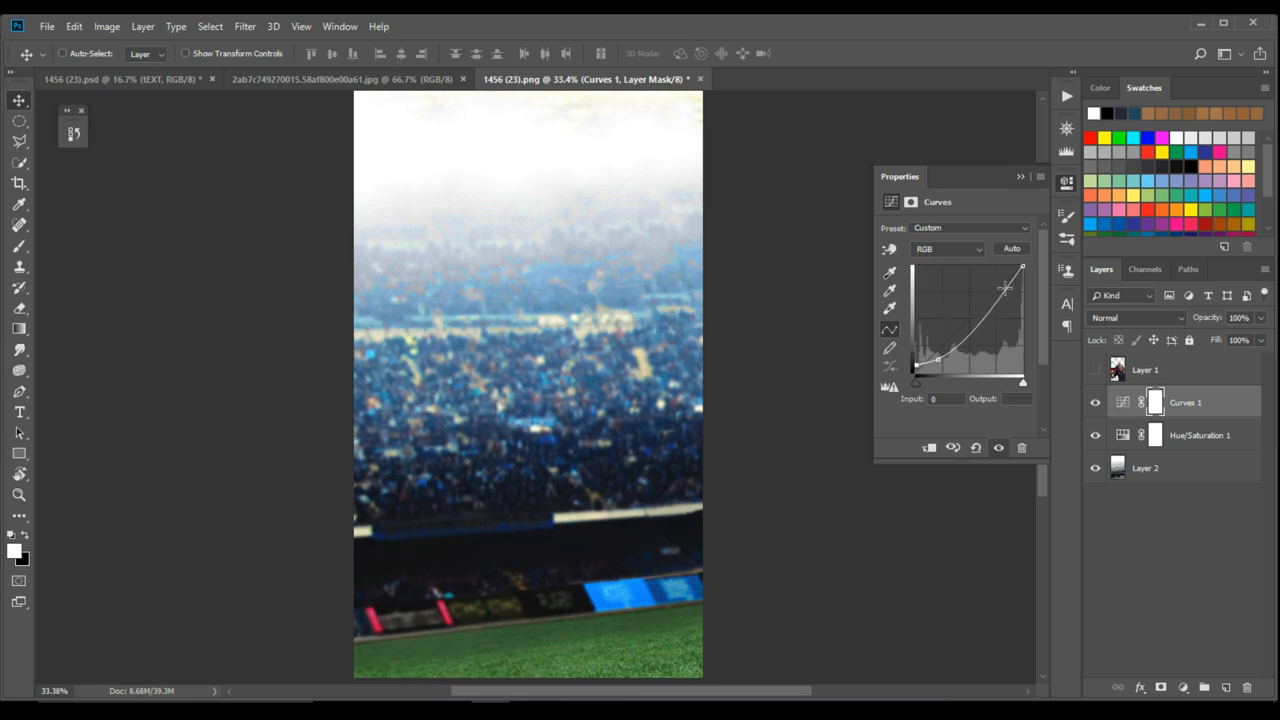
left_click_drag(1005, 290, 963, 337)
- Add a Brightness/Contrast layer set to Brightness 17 and Contrast 10 over the stadium
left_click(1183, 688)
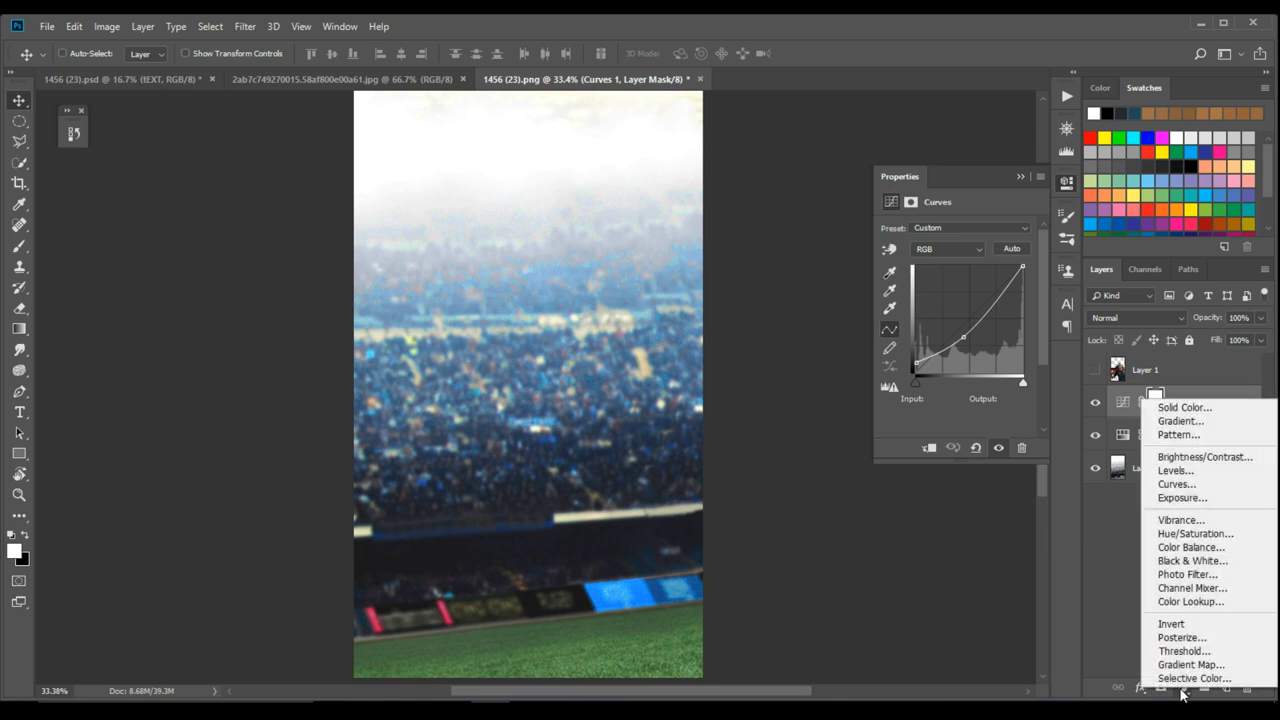
left_click(1177, 457)
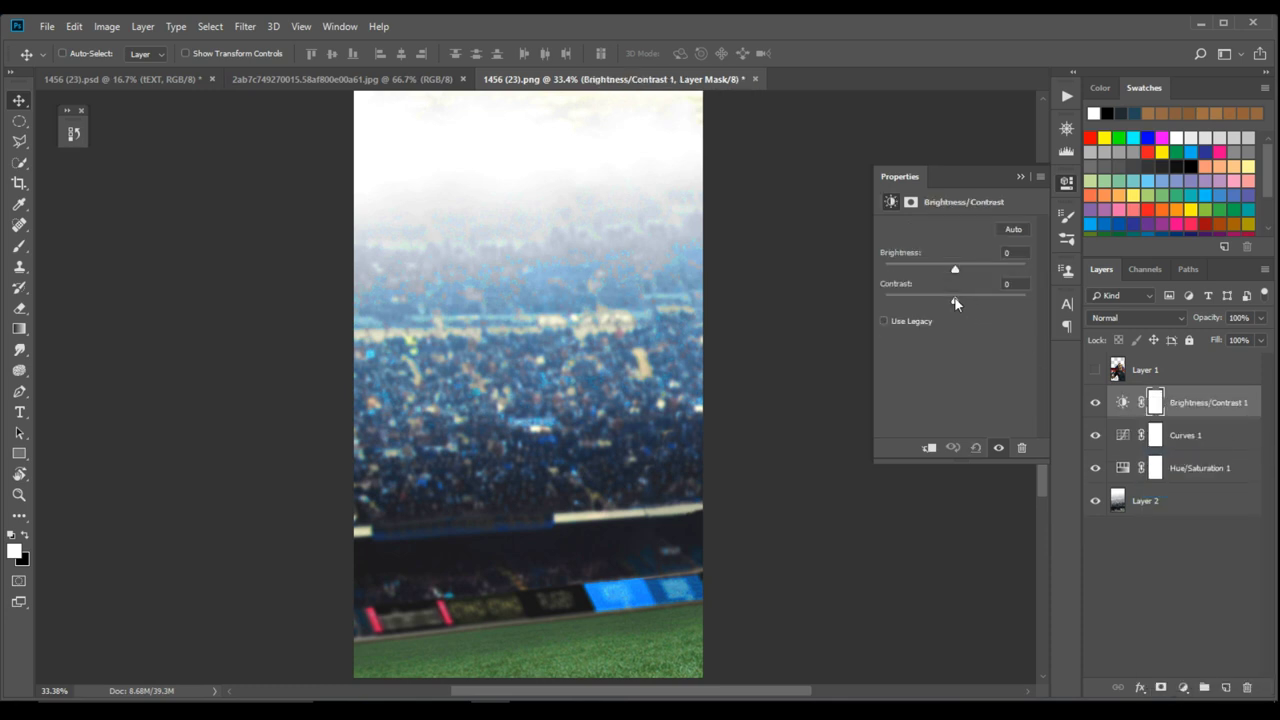
left_click_drag(955, 301, 963, 305)
left_click_drag(956, 273, 958, 274)
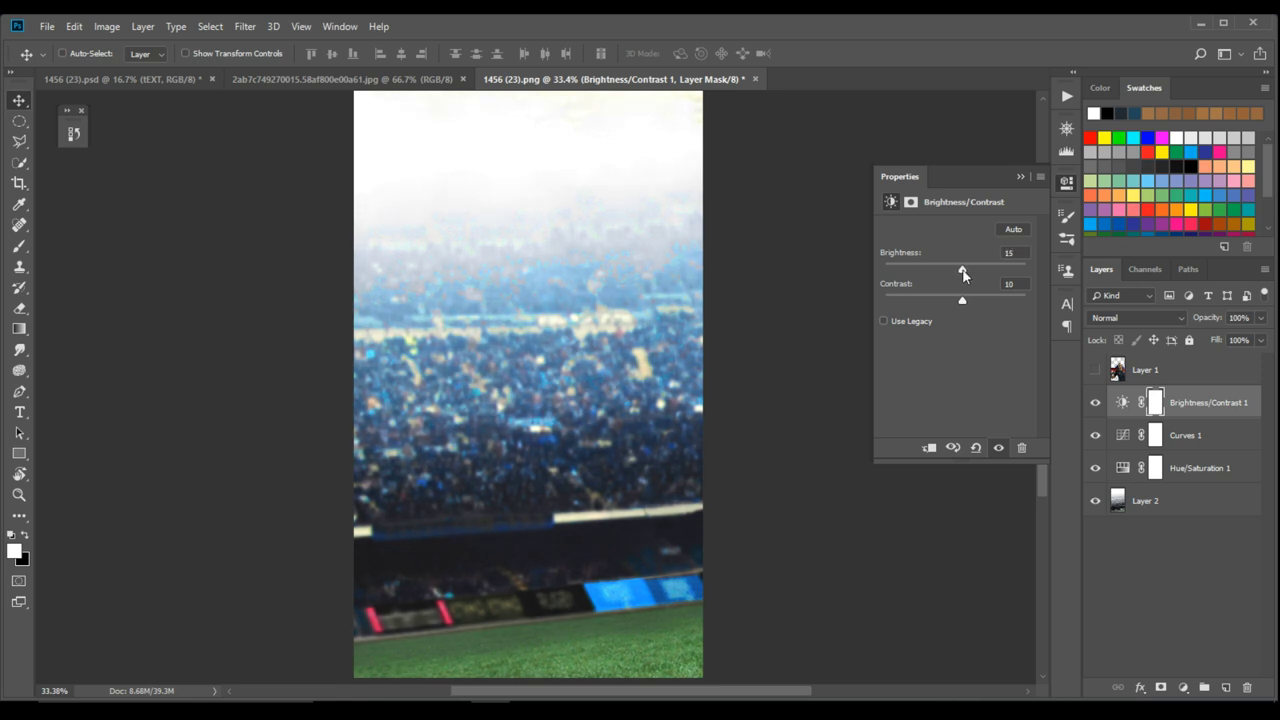
left_click(1020, 174)
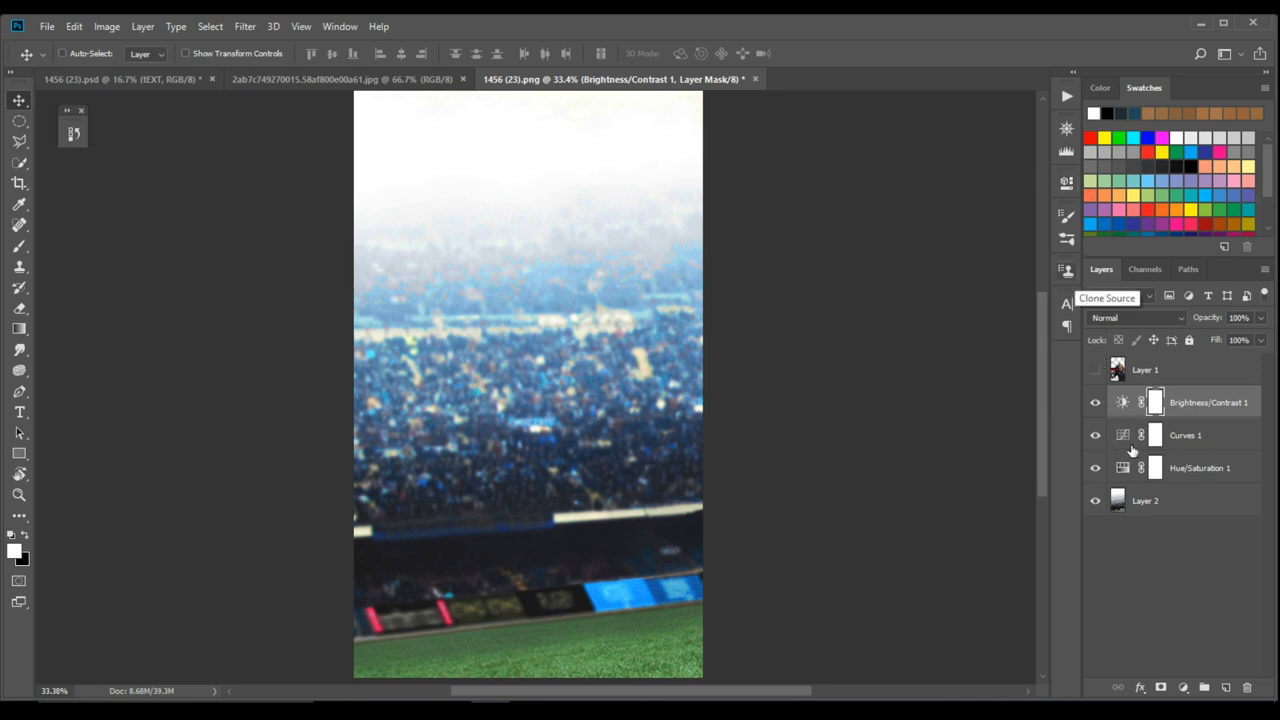
- With the player hidden, stamp visible layers into Layer 3 using Ctrl+Alt+Shift+E
left_click(1095, 370)
left_click(1095, 370)
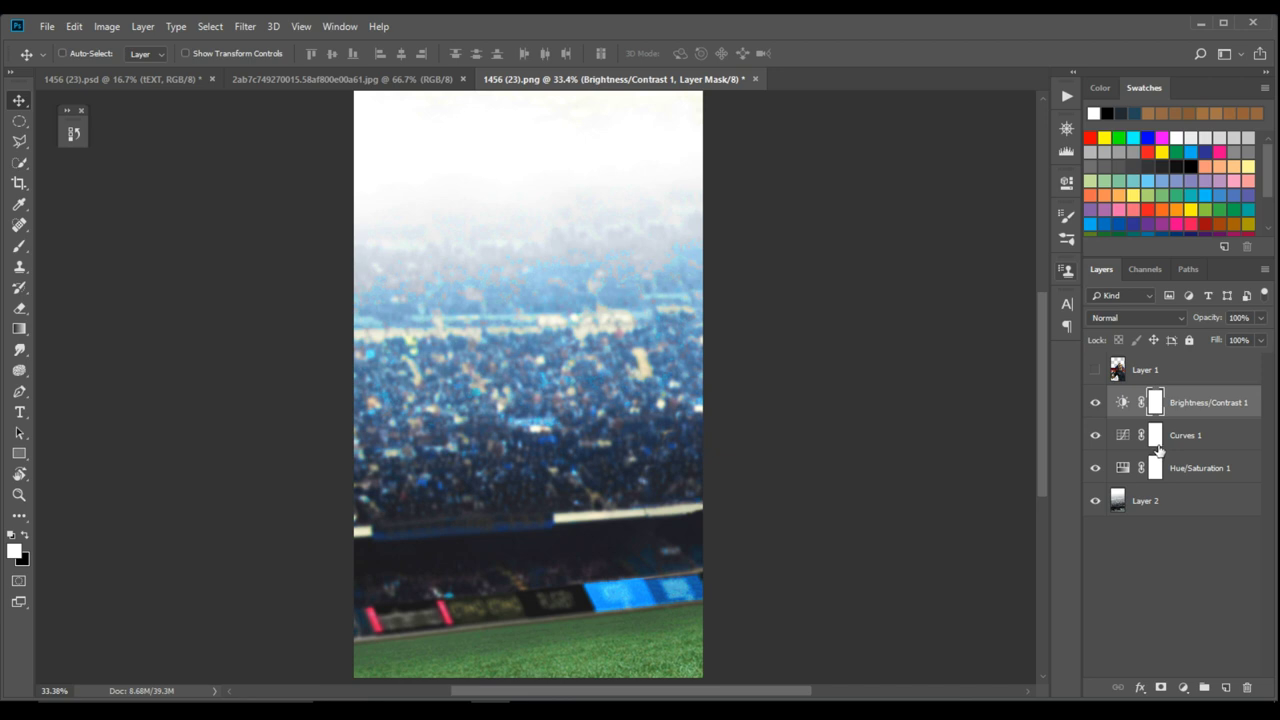
key("ctrl")
key("ctrl+shift+alt+e")
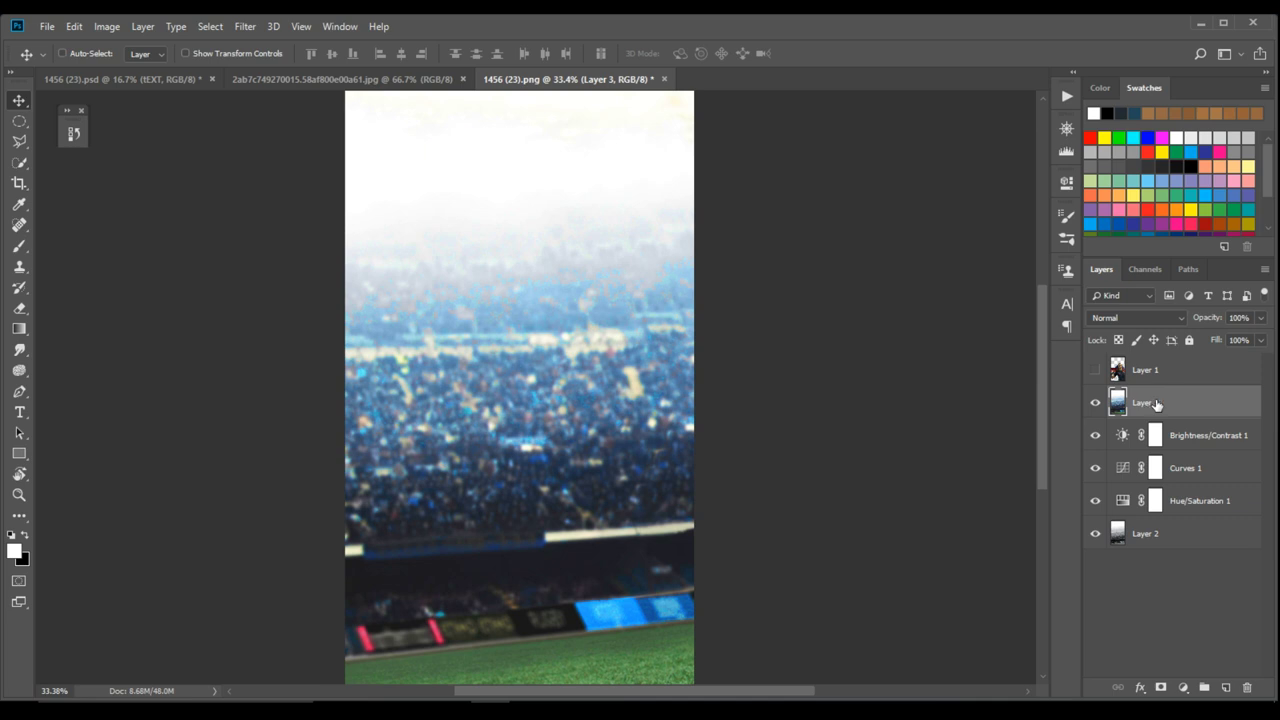
- Convert Layer 3 to a smart object and apply a zoom Radial Blur of amount 12, centre shifted left
right_click(1170, 403)
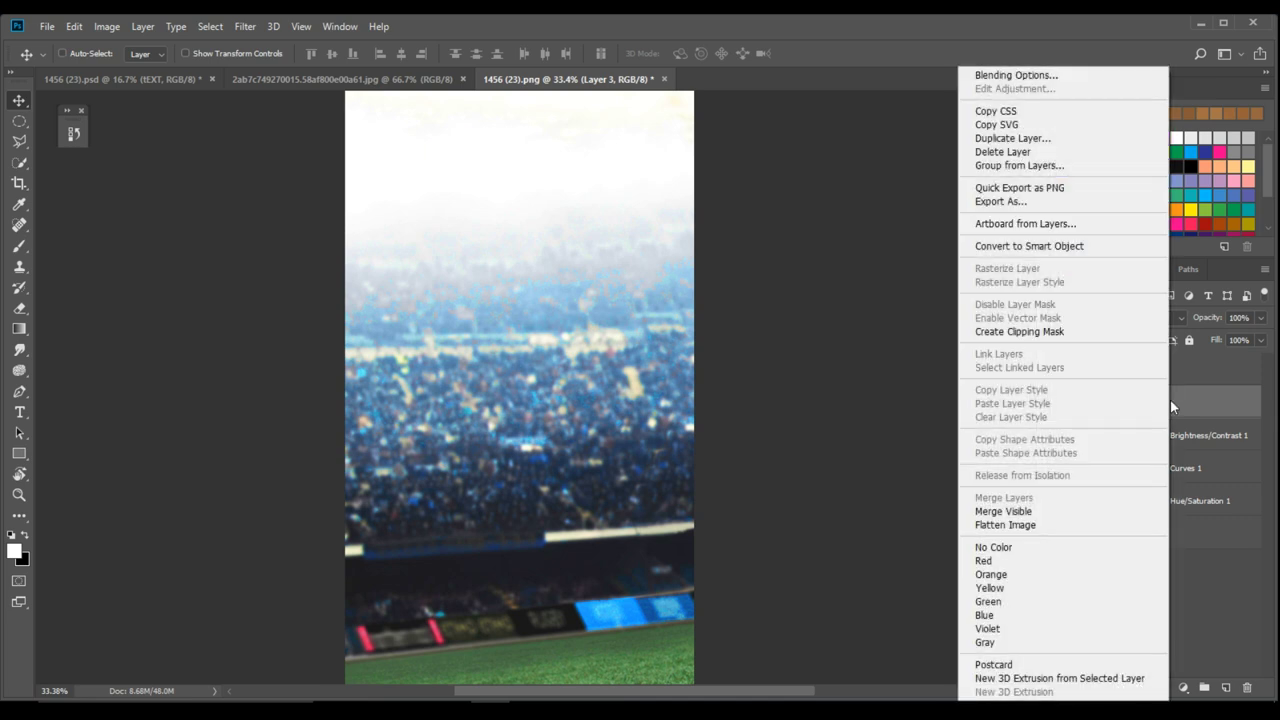
left_click(1020, 248)
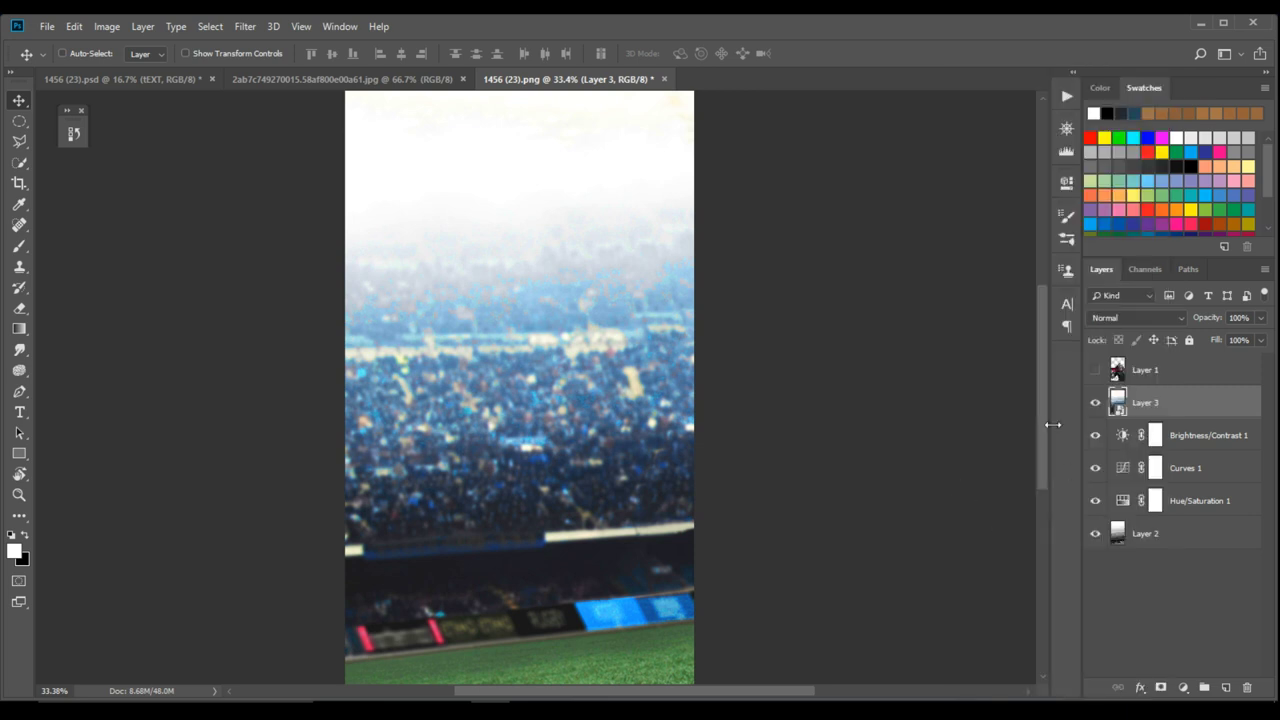
left_click(245, 27)
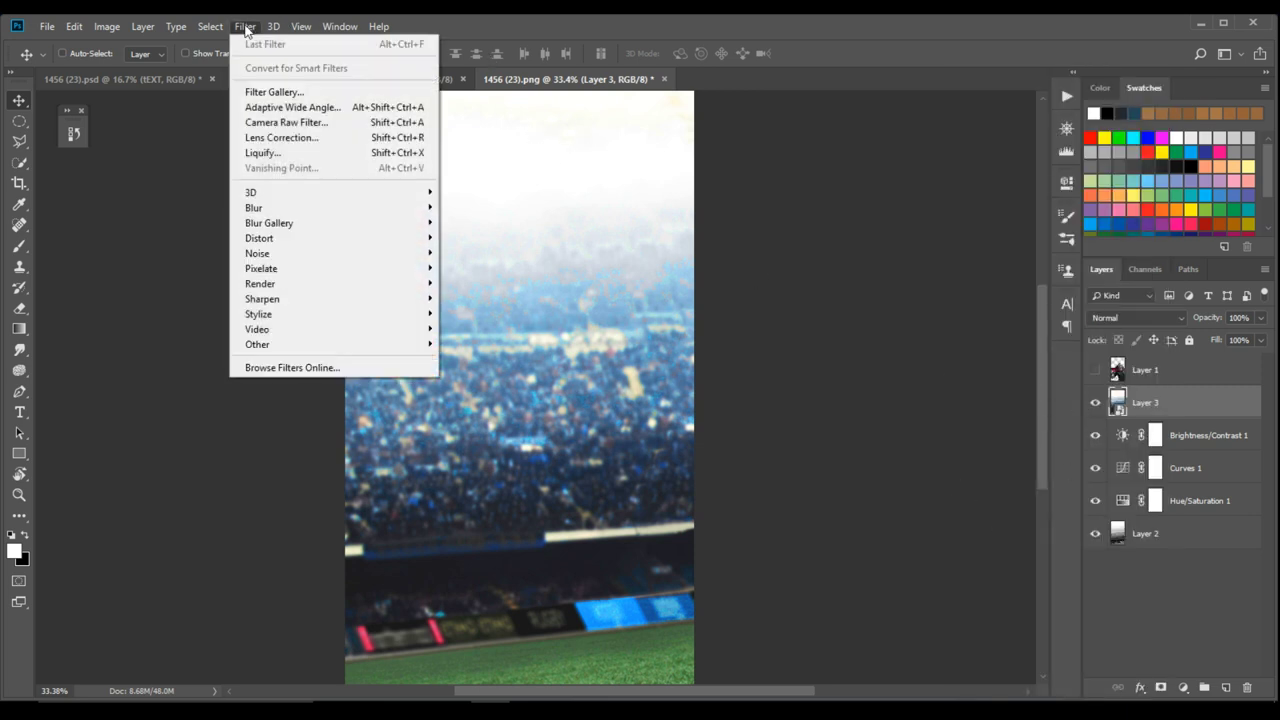
mouse_move(284, 209)
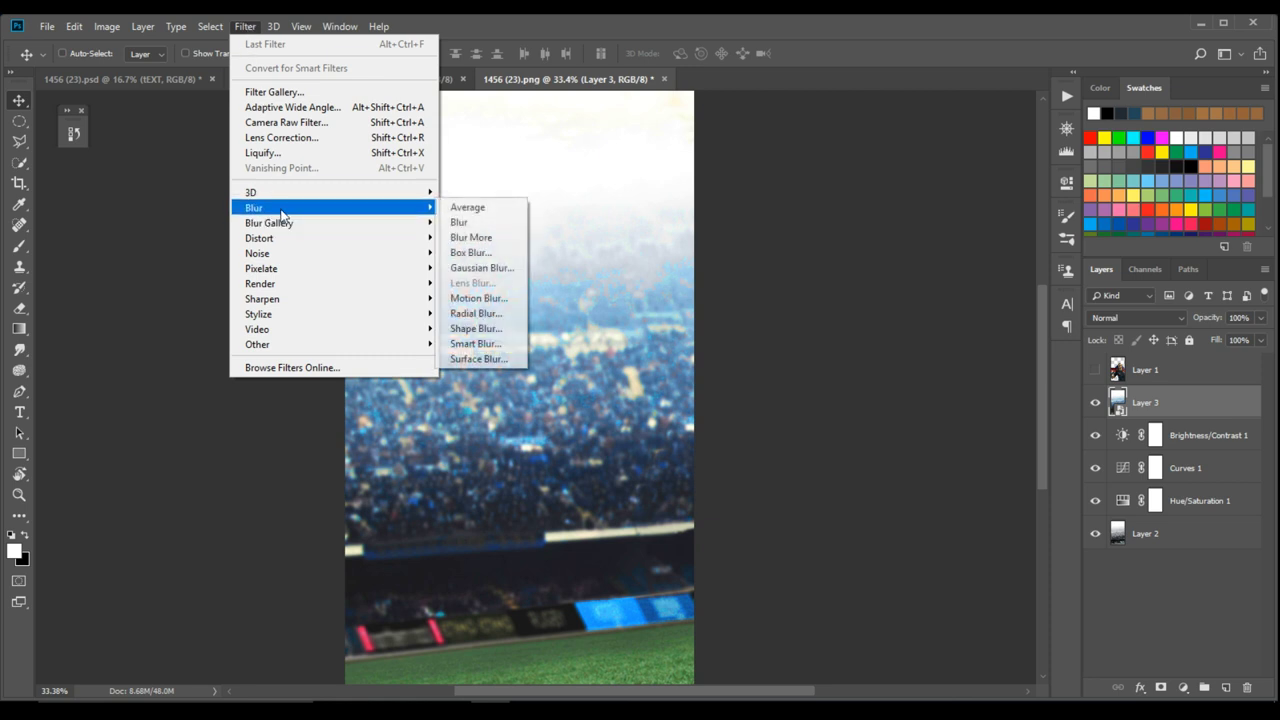
left_click(478, 313)
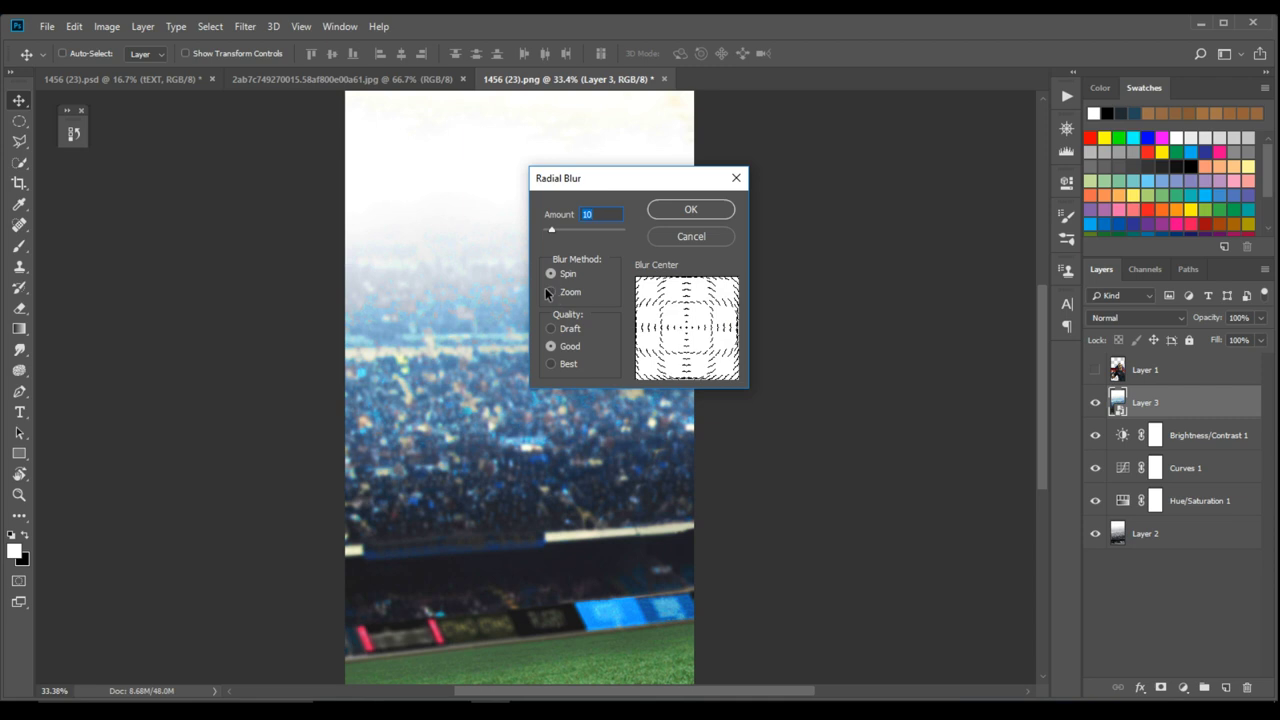
left_click(553, 292)
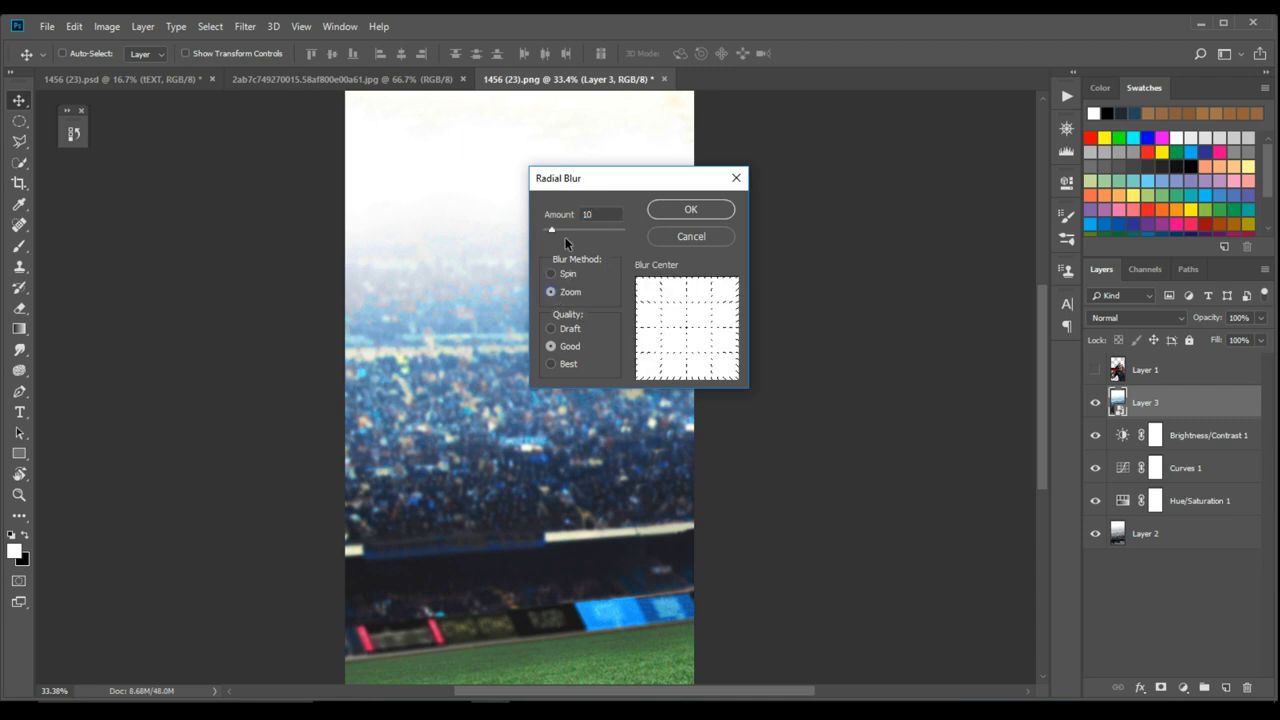
left_click_drag(553, 230, 556, 232)
left_click_drag(686, 331, 637, 347)
left_click(671, 208)
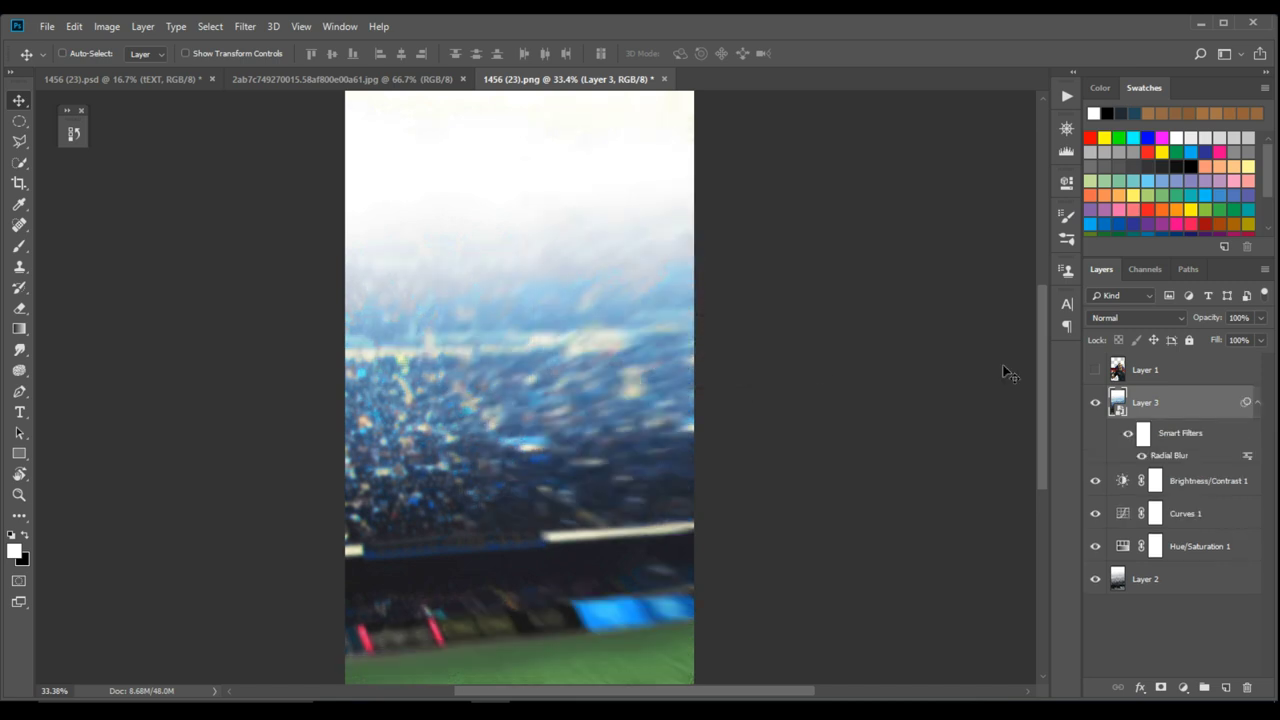
- Lower the Radial Blur amount to 11 and select the player layer
left_click(1094, 370)
left_click(1094, 370)
double_click(1168, 456)
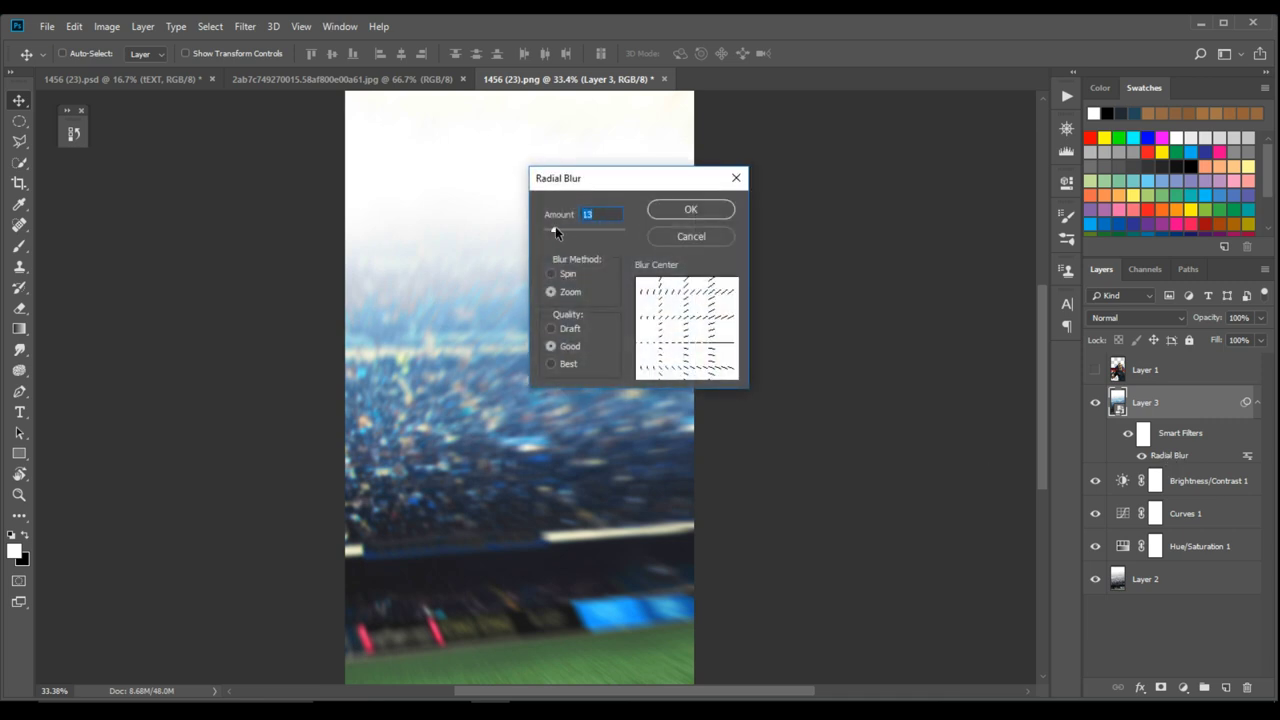
left_click_drag(555, 229, 551, 234)
left_click(690, 210)
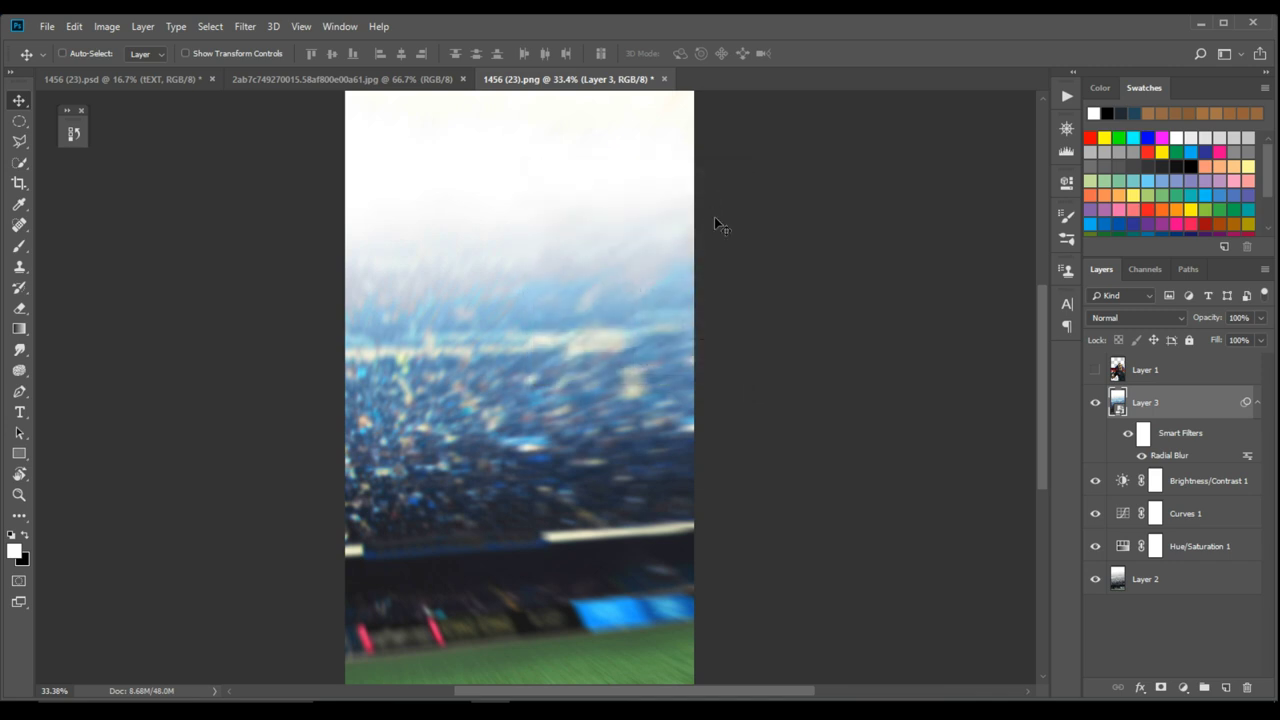
double_click(1165, 456)
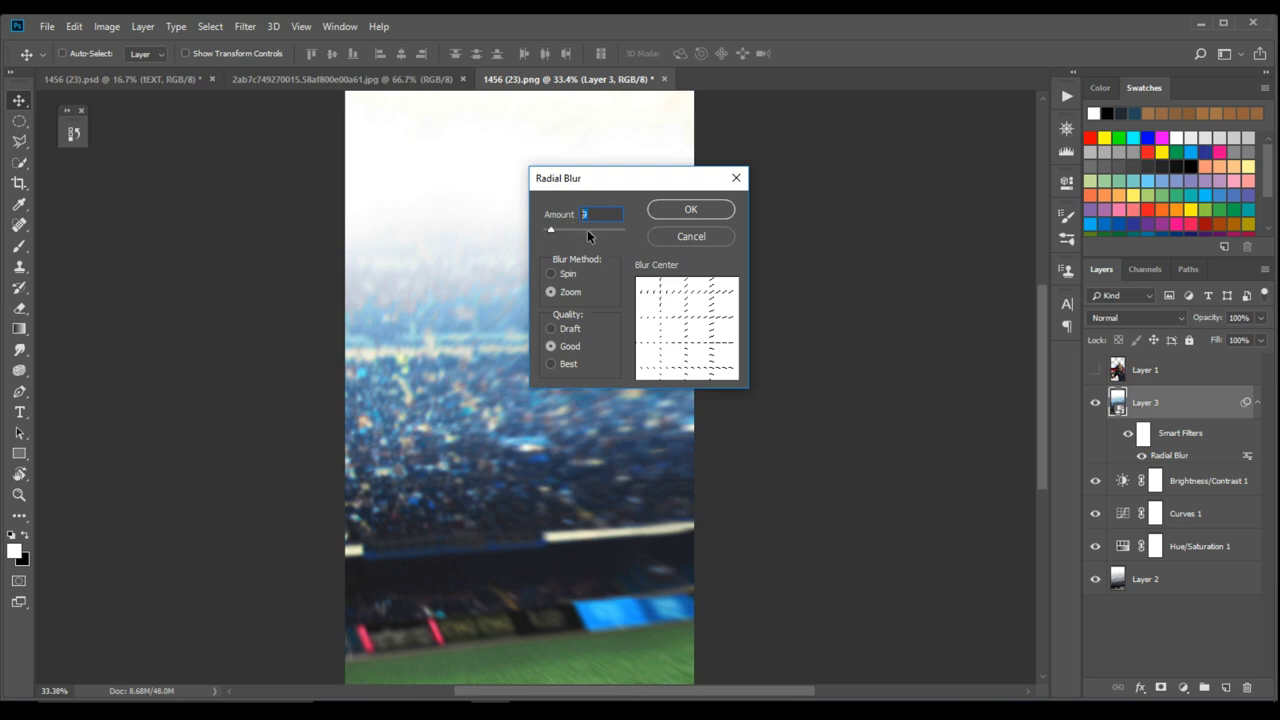
key("Return")
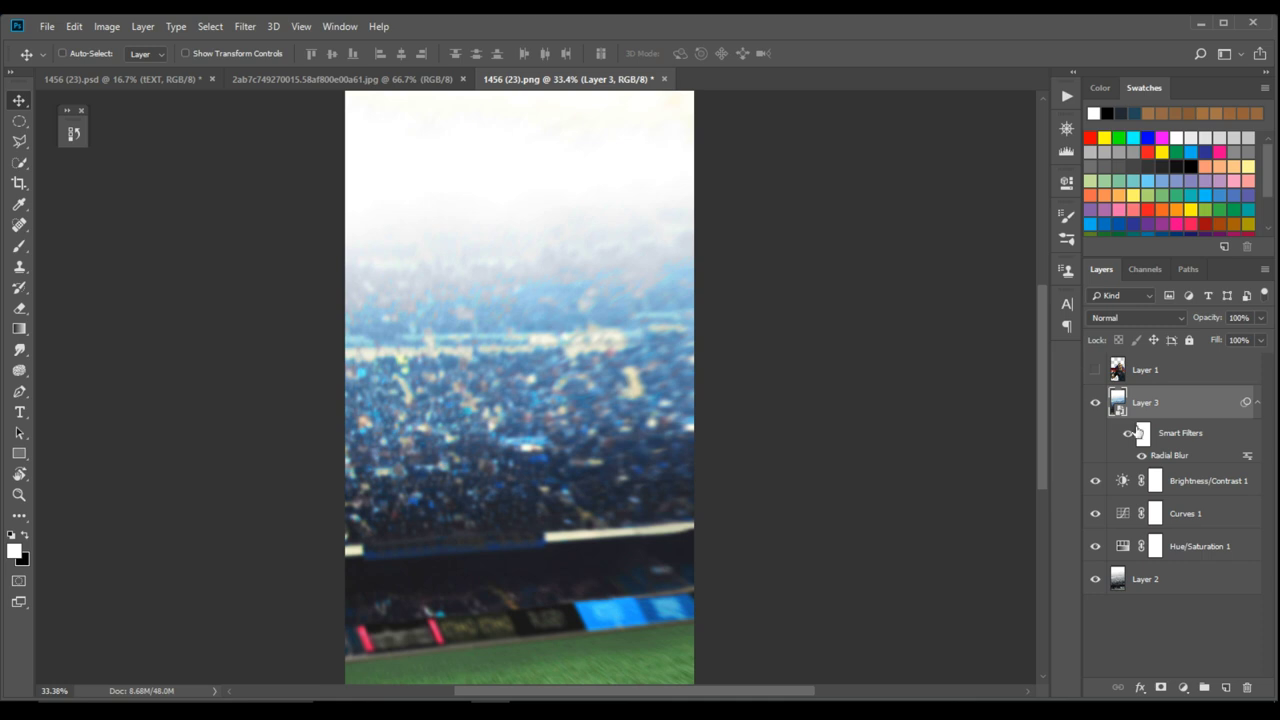
key("alt+bracketright")
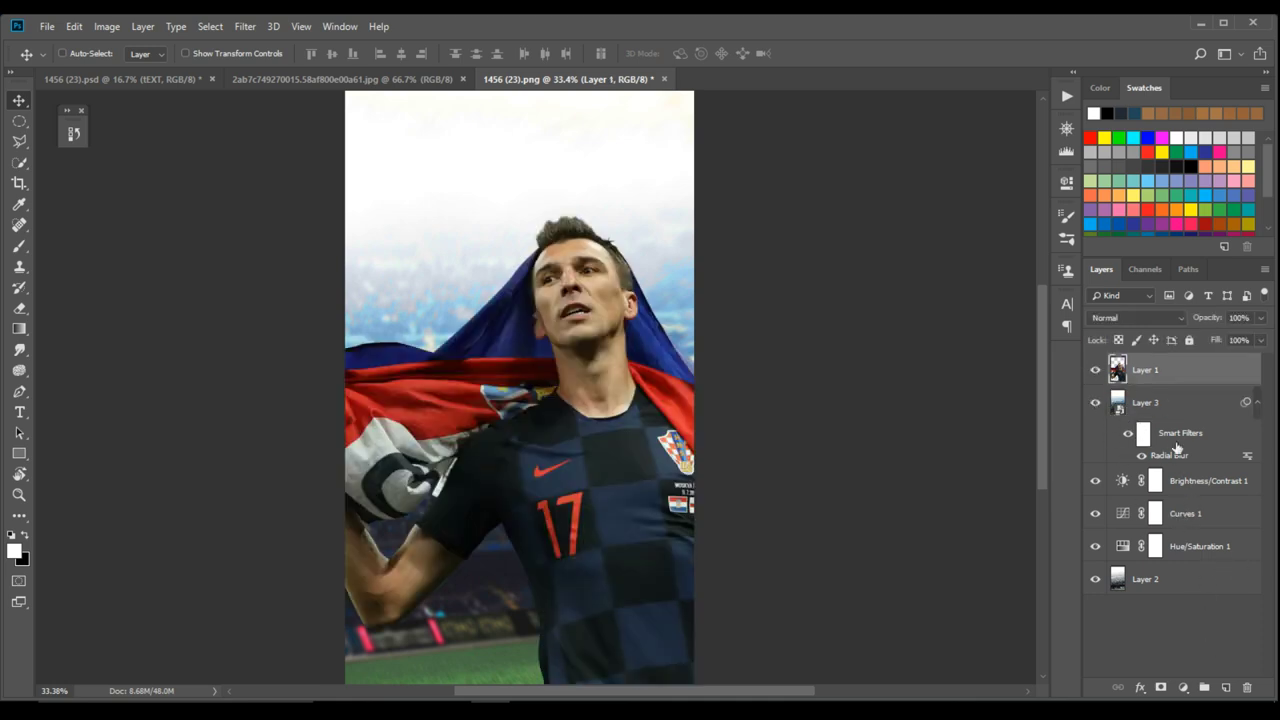
- Show the player and darken him with a clipped Brightness/Contrast: Brightness -51, Contrast -16
left_click(1095, 370)
left_click(1183, 688)
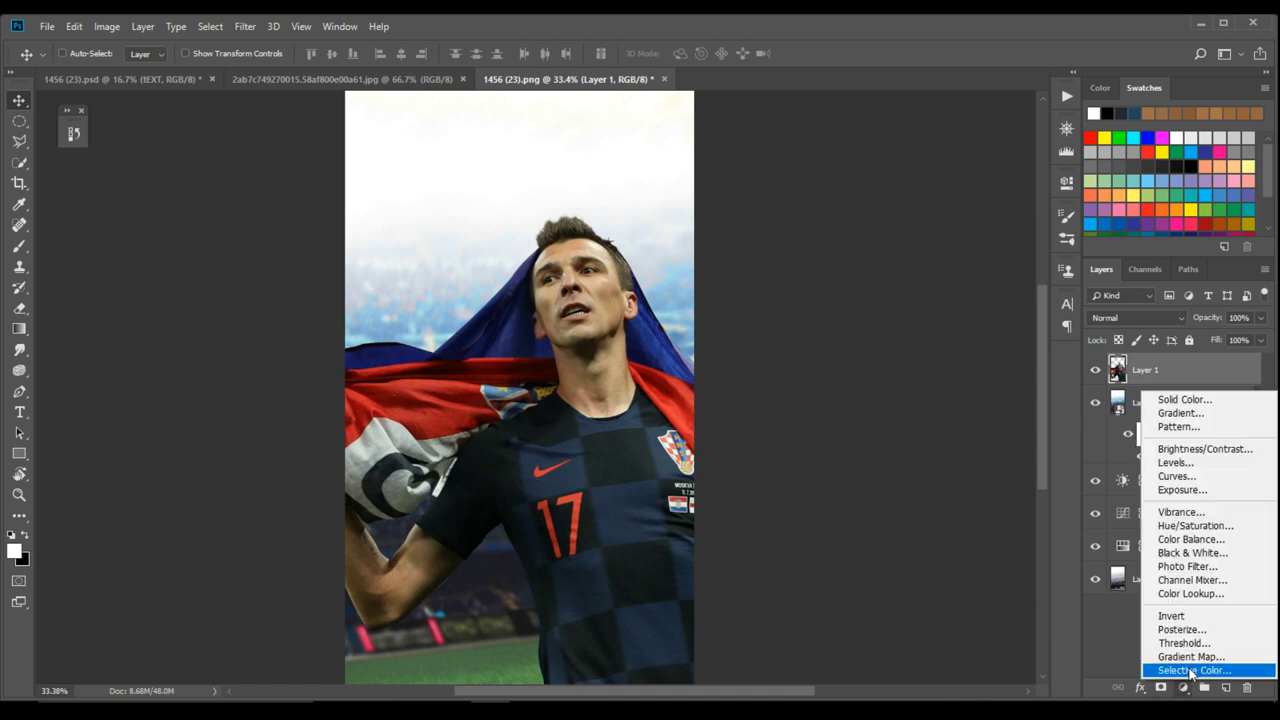
left_click(1190, 450)
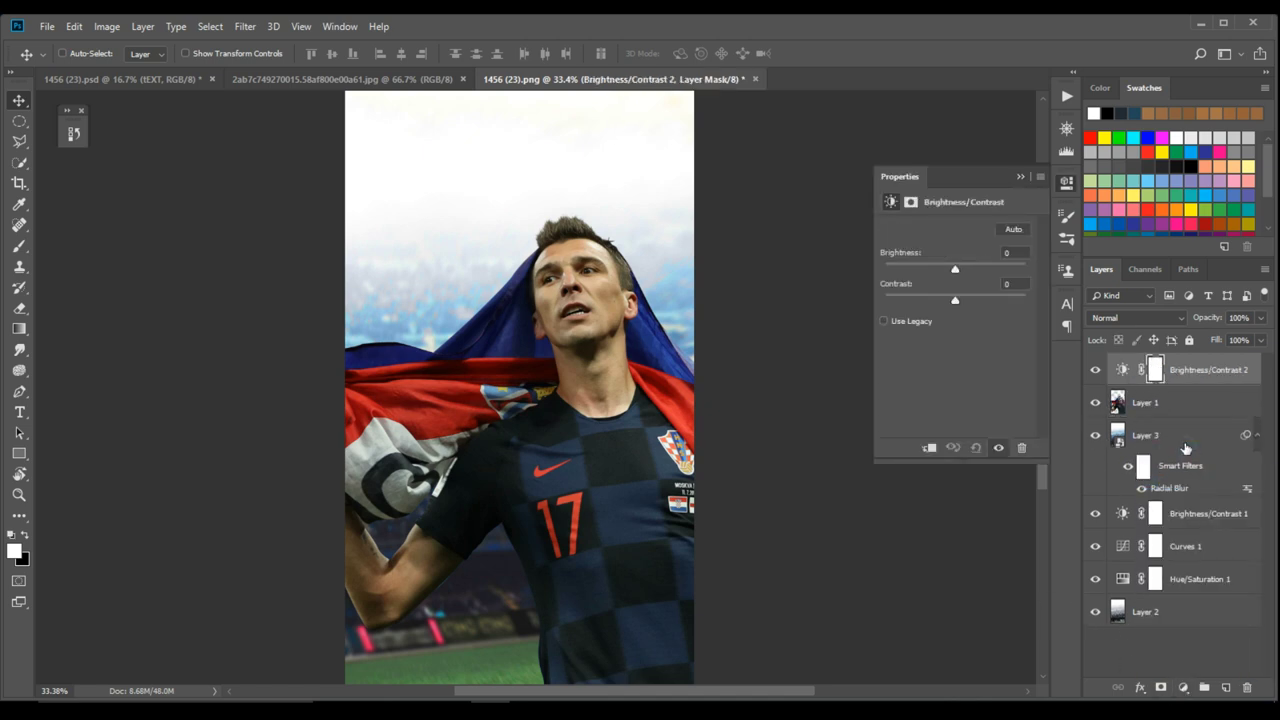
left_click(929, 450)
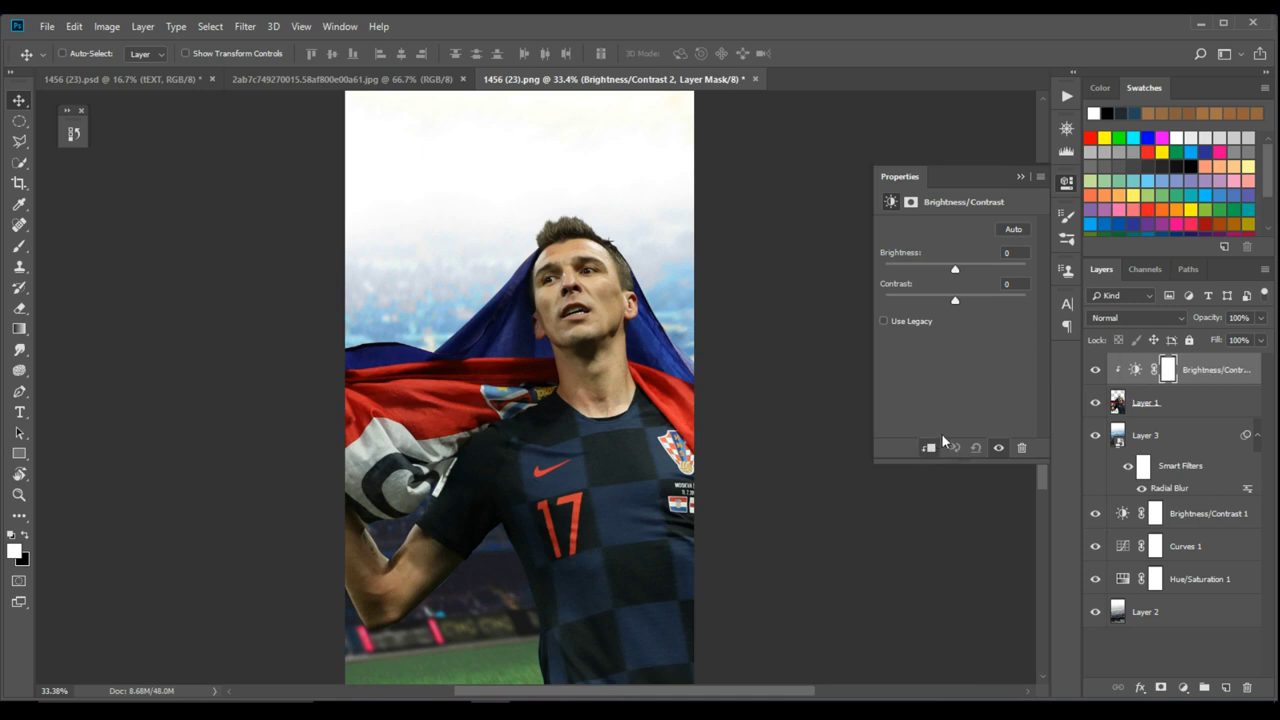
left_click_drag(955, 271, 939, 273)
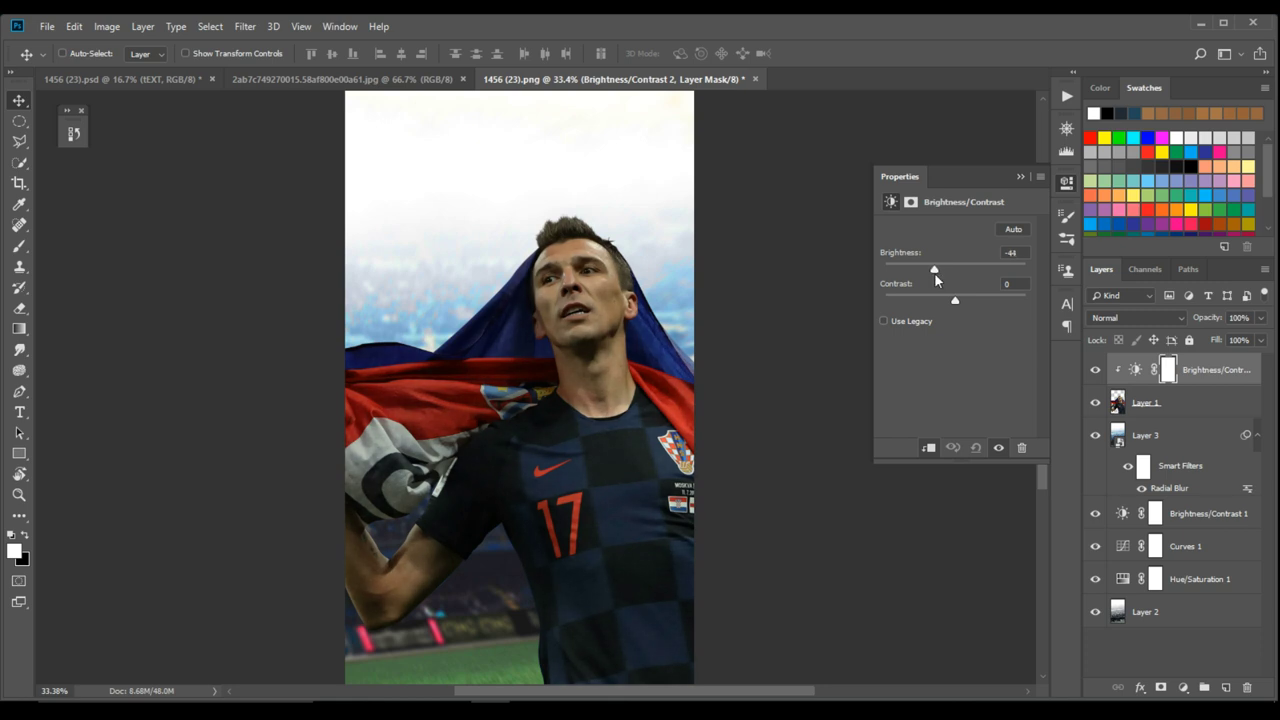
left_click_drag(932, 274, 931, 305)
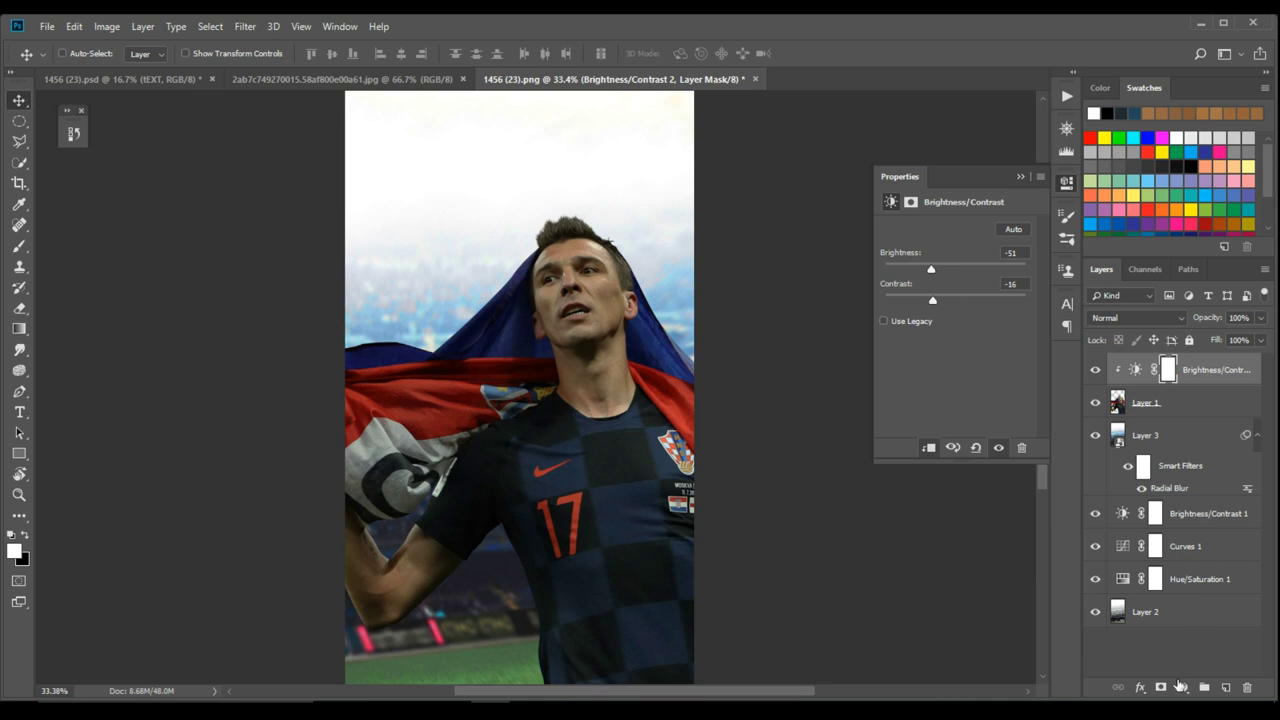
left_click(1181, 686)
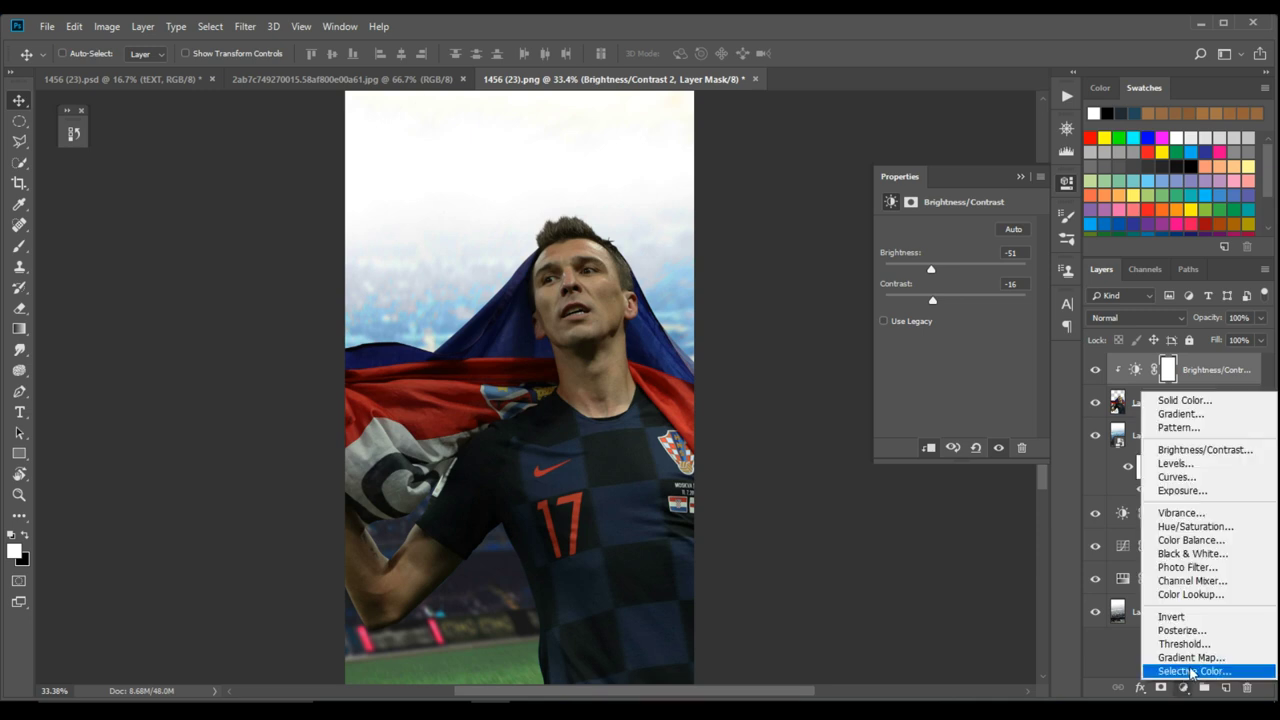
- Add a Hue/Saturation adjustment clipped to the player, with Saturation lowered to -19
left_click(1195, 527)
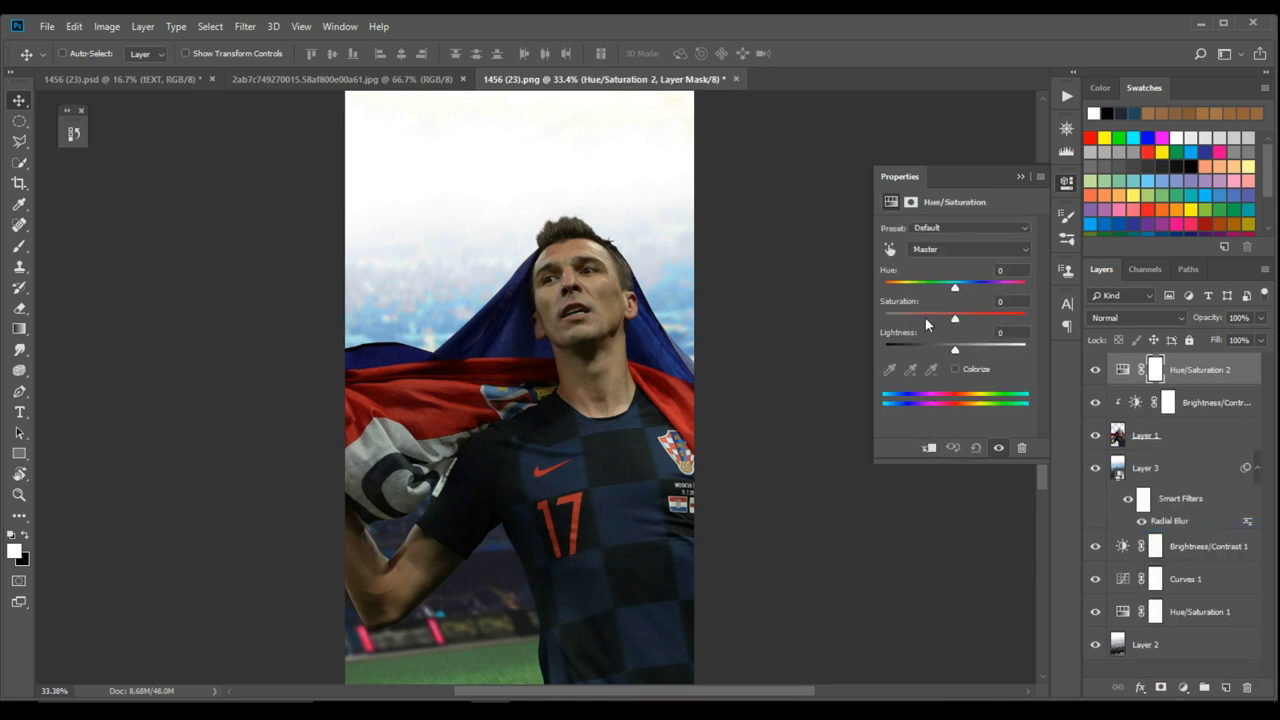
left_click(929, 448)
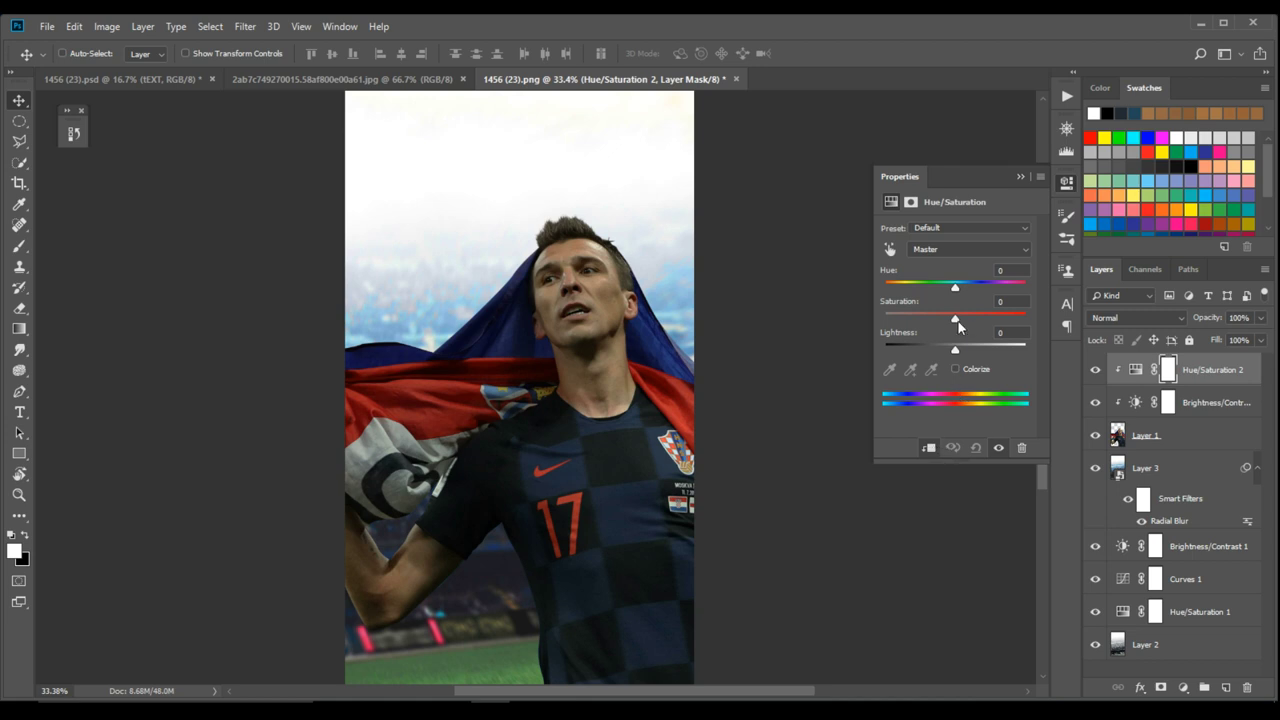
left_click_drag(955, 321, 942, 322)
left_click(1020, 177)
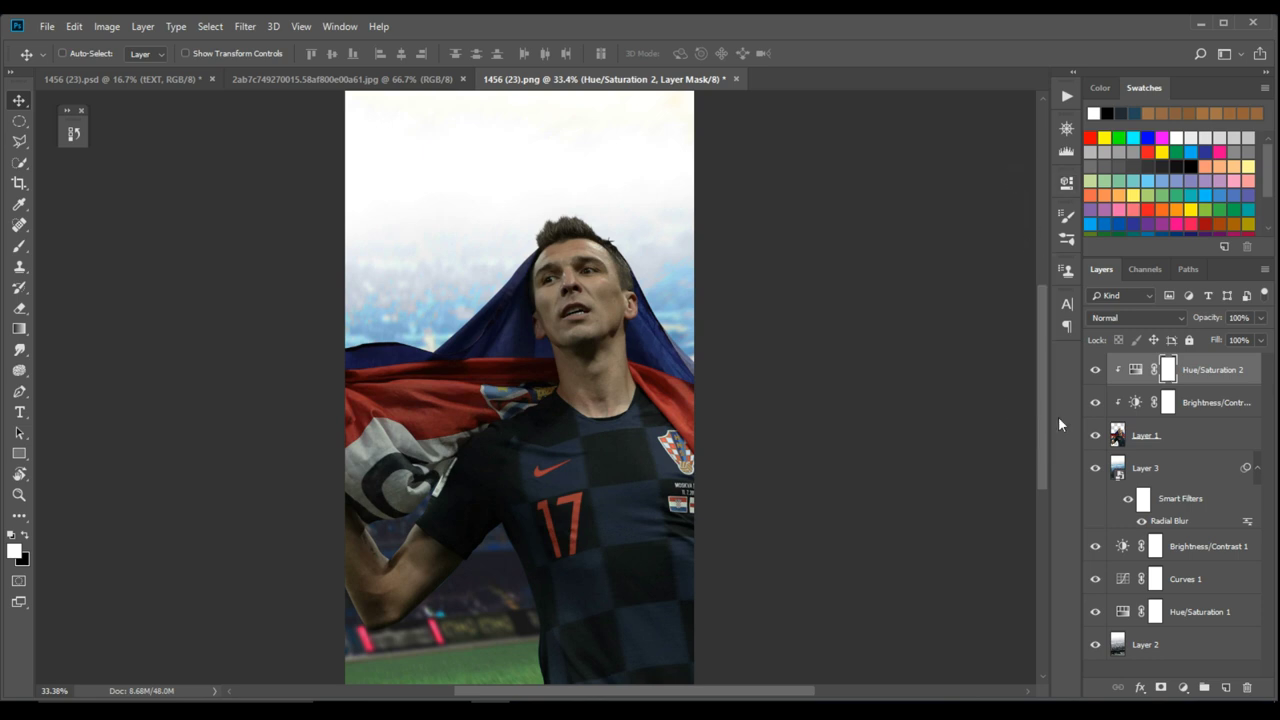
- Add a second clipped Hue/Saturation adjustment with Reds saturation boosted to +56
left_click(1183, 688)
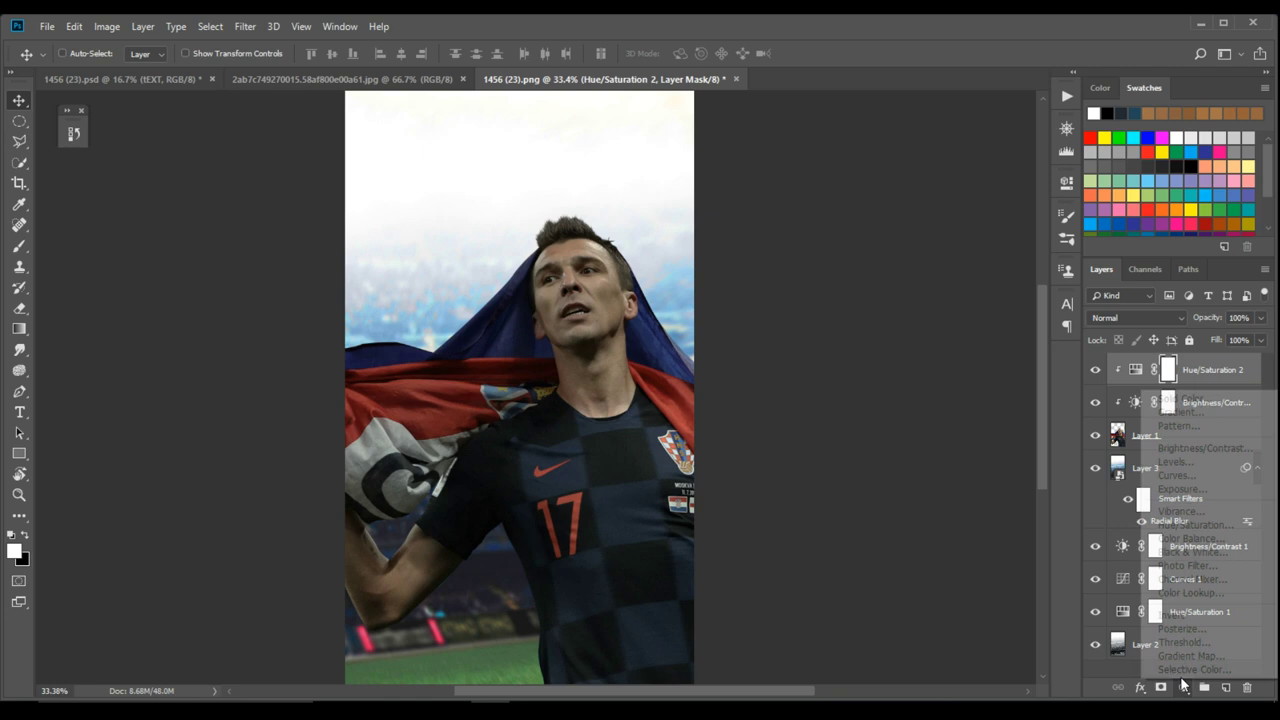
left_click(1179, 526)
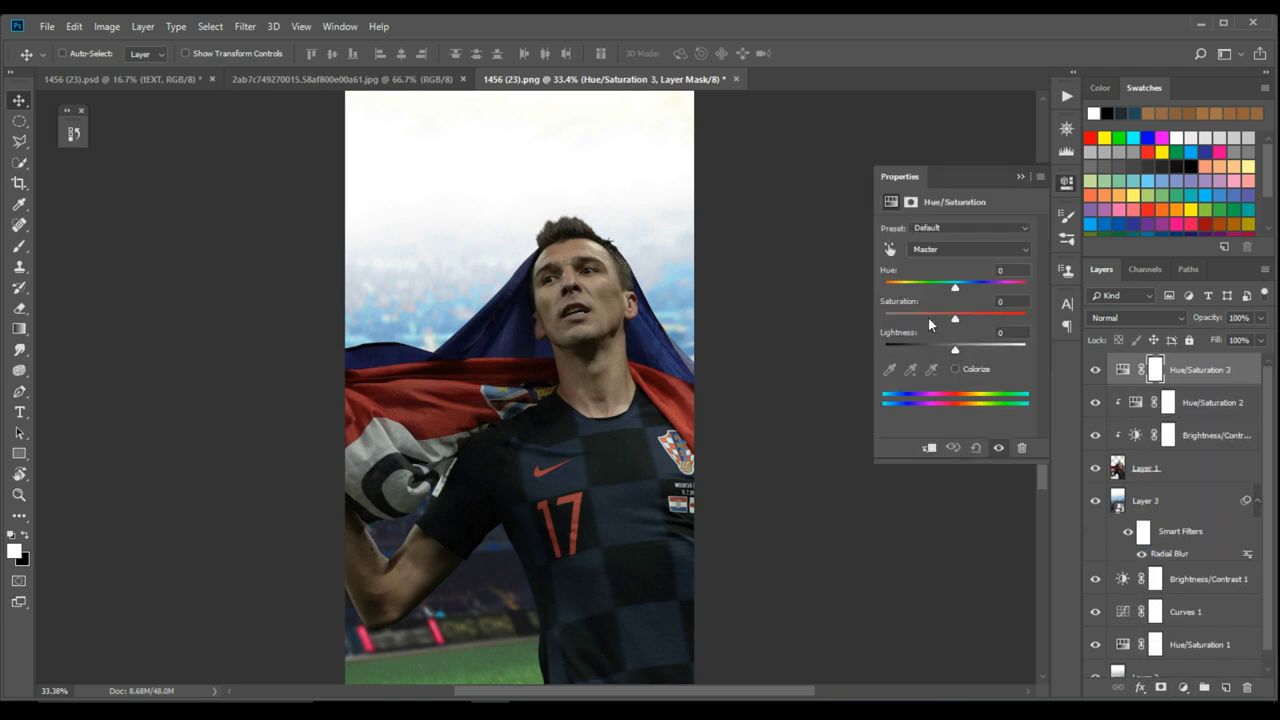
left_click(928, 449)
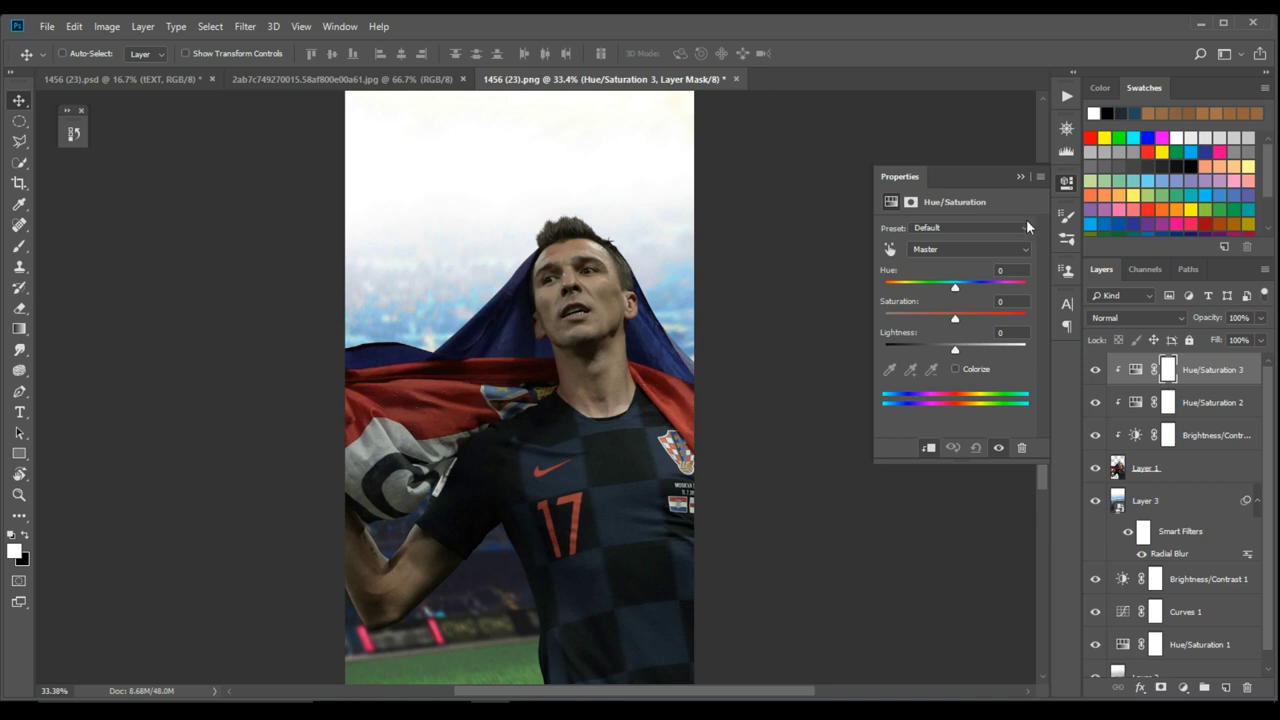
left_click(942, 250)
left_click(974, 277)
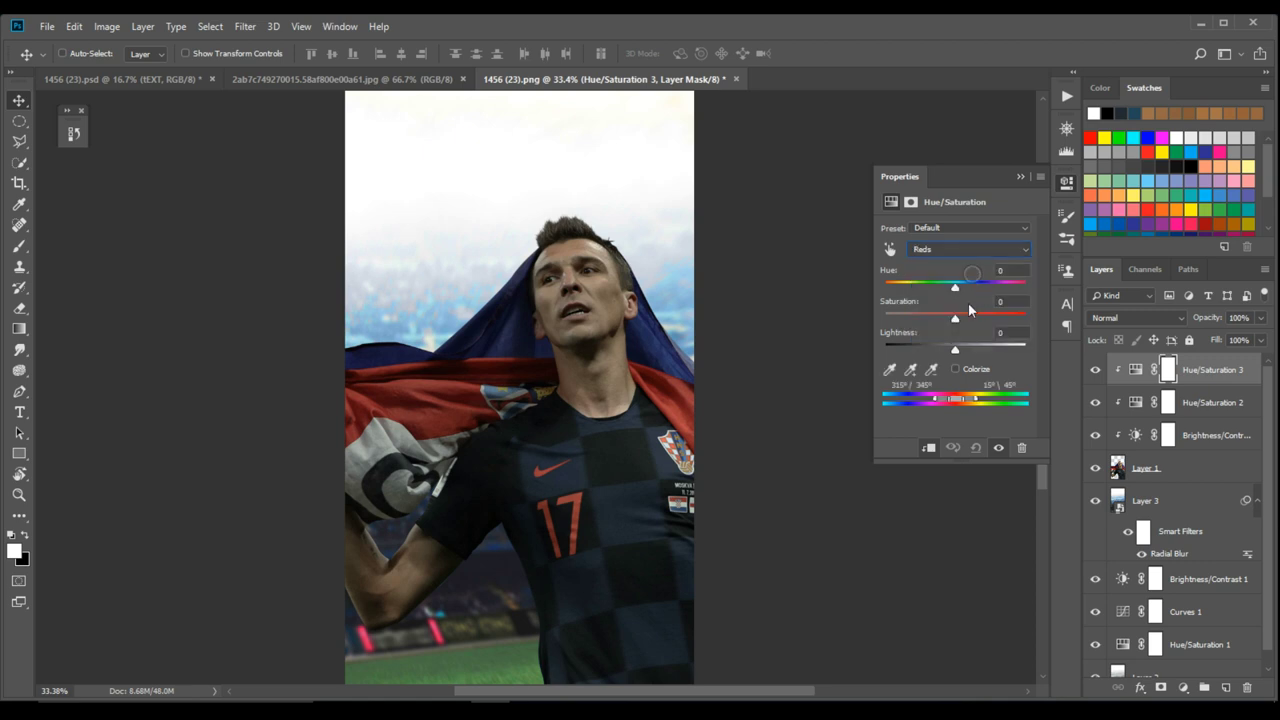
left_click_drag(955, 320, 995, 322)
- In Hue/Saturation 3, boost Blues saturation to +33 and Cyans to +65
left_click(957, 252)
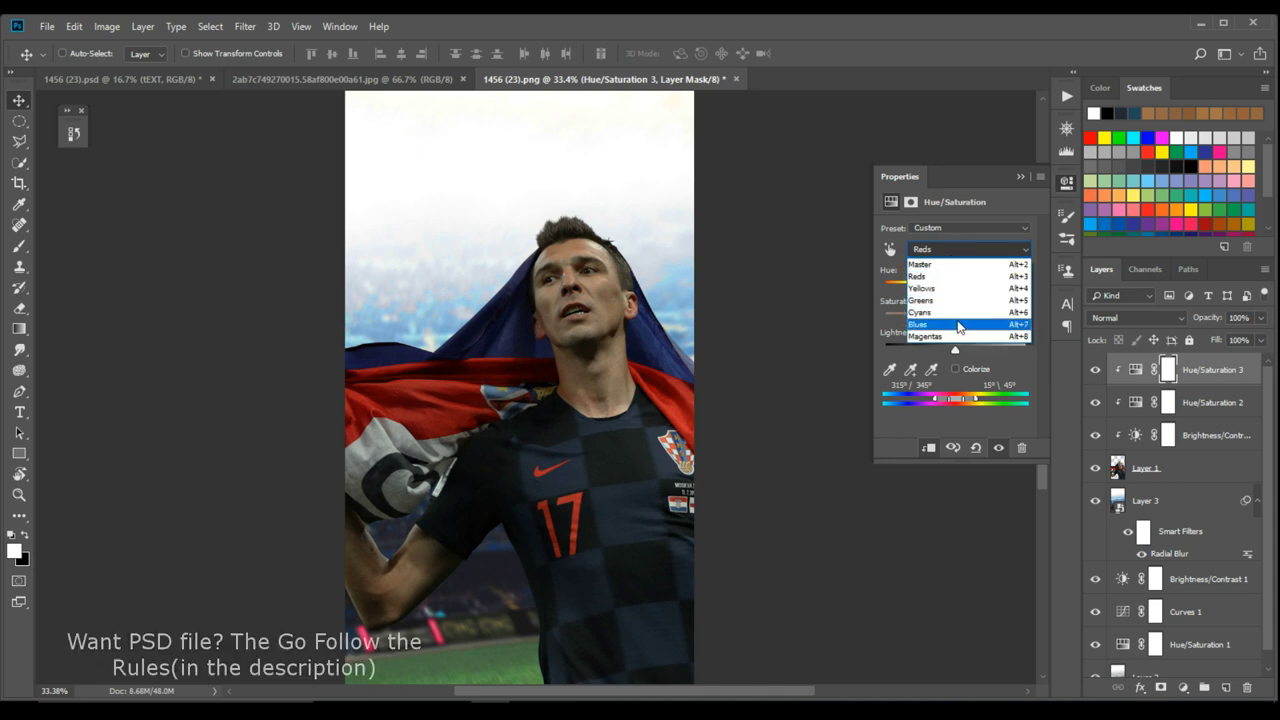
left_click(962, 325)
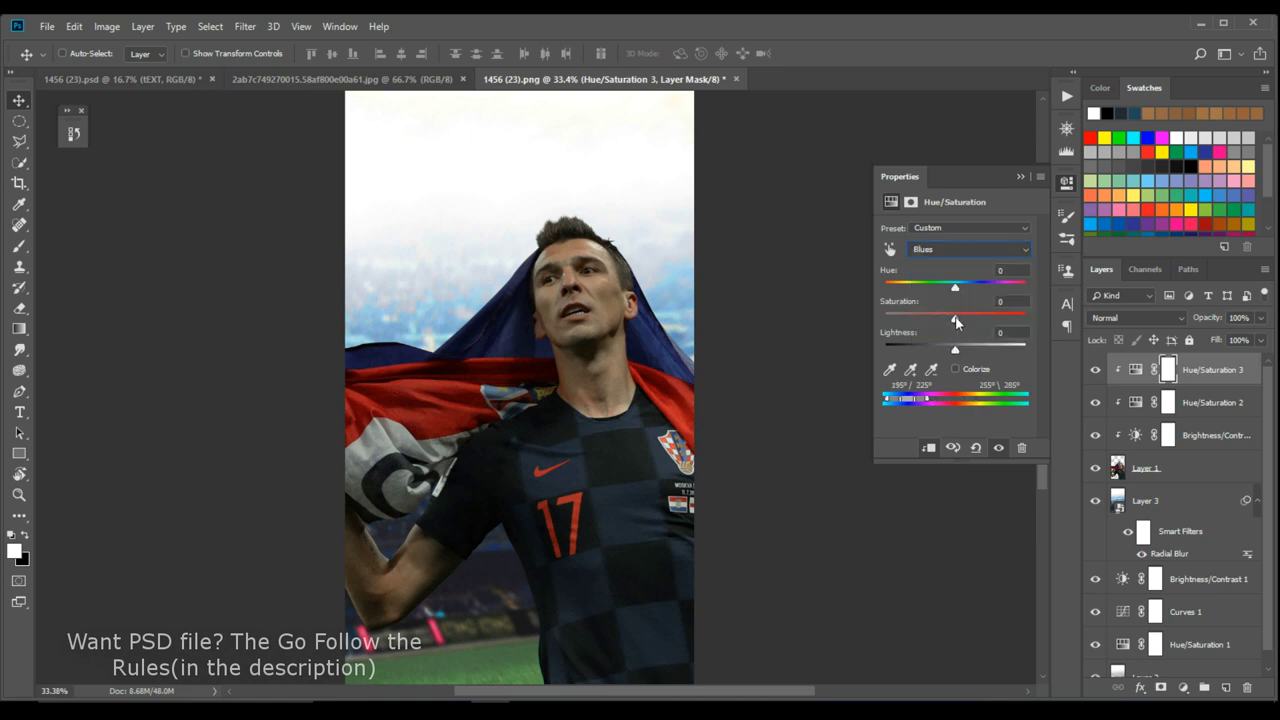
left_click_drag(955, 320, 982, 322)
left_click(945, 250)
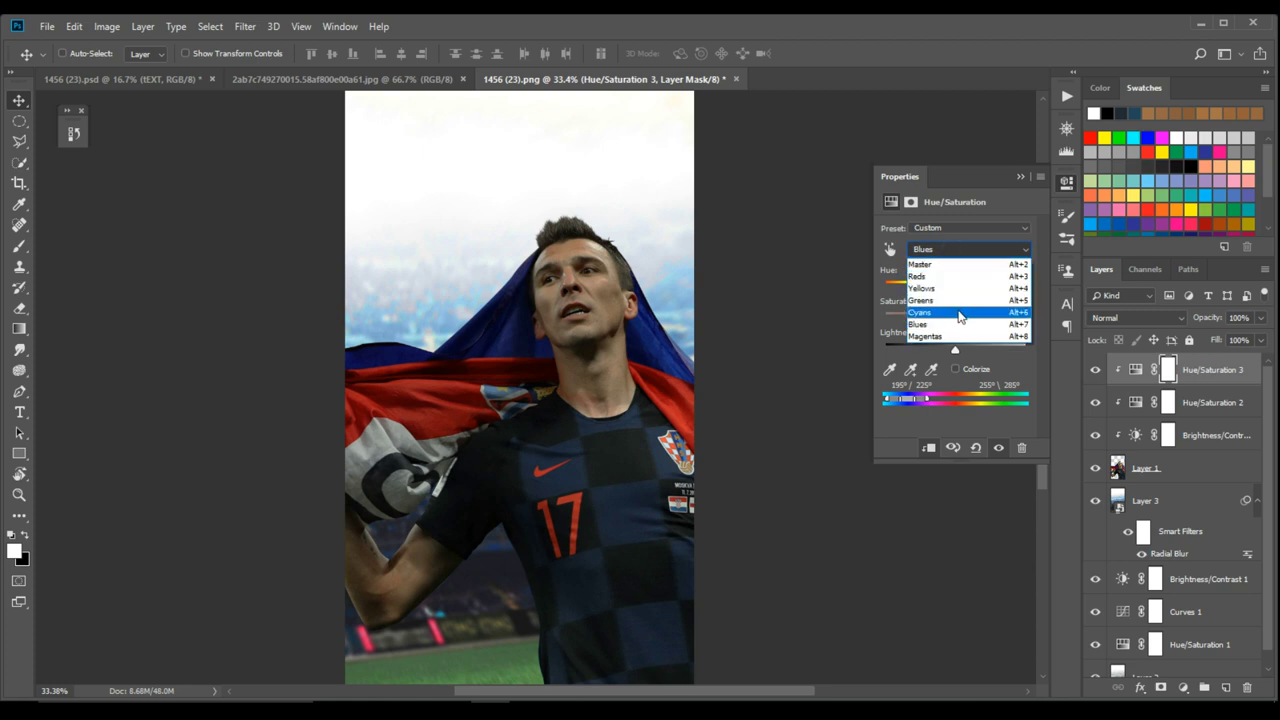
left_click(959, 313)
left_click_drag(957, 323, 1001, 327)
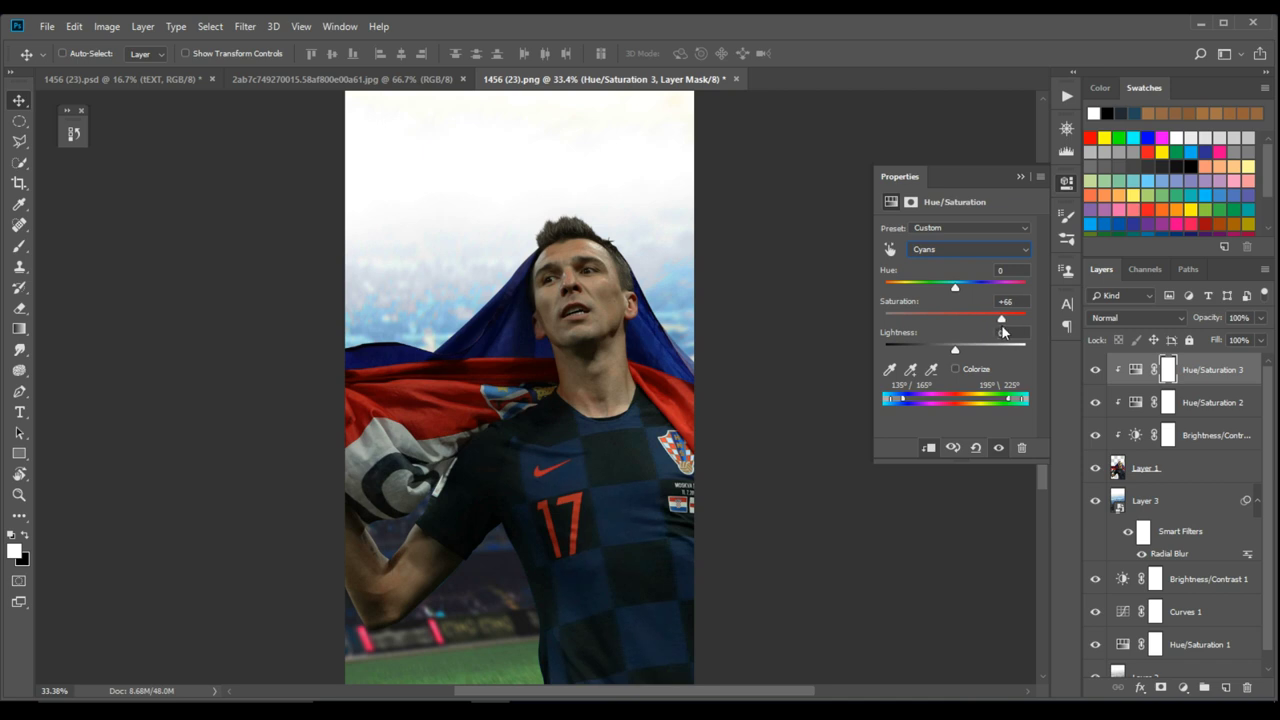
- Toggle Hue/Saturation 3 off and on to compare, leaving it visible
left_click(1095, 372)
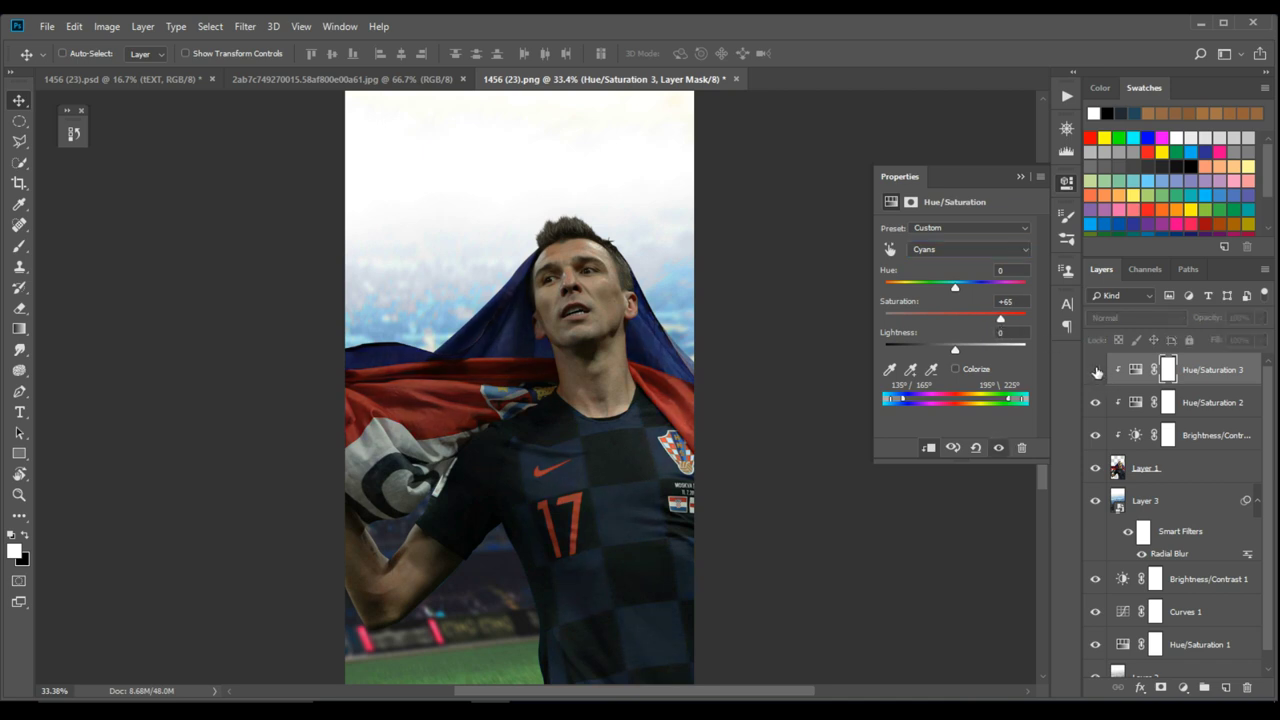
left_click(1096, 372)
left_click(1098, 372)
left_click(1095, 372)
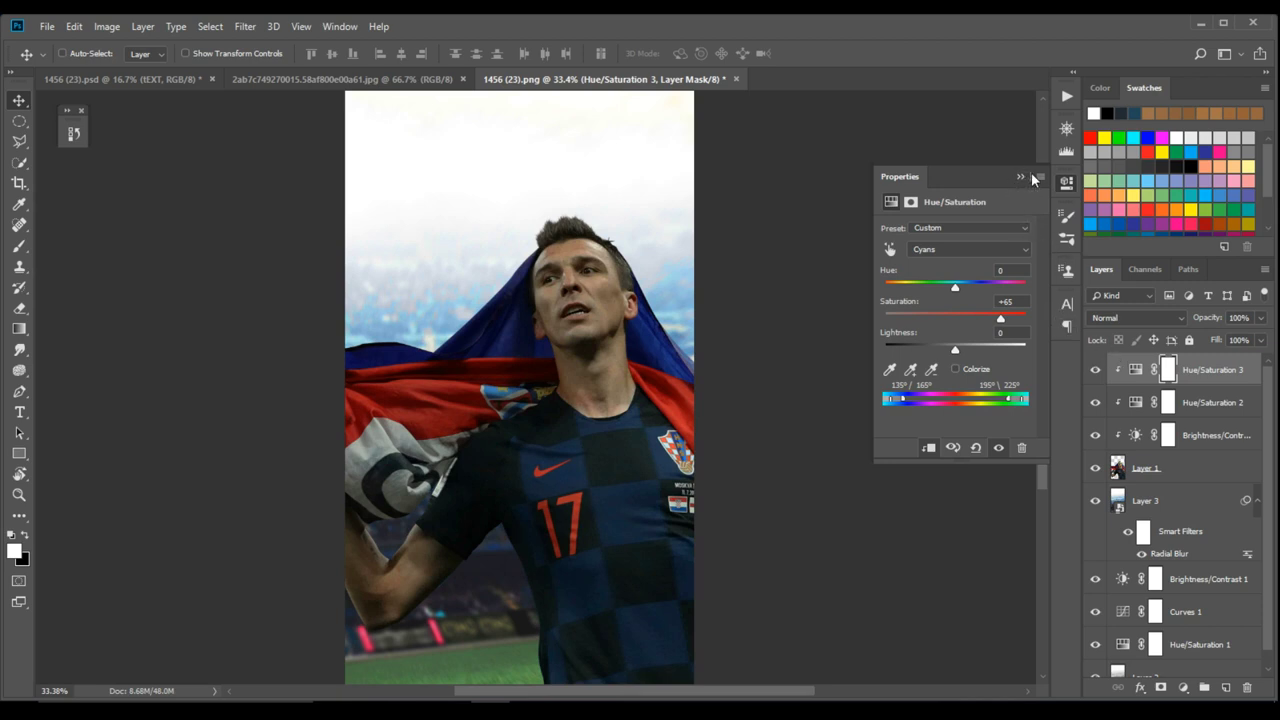
left_click(1025, 179)
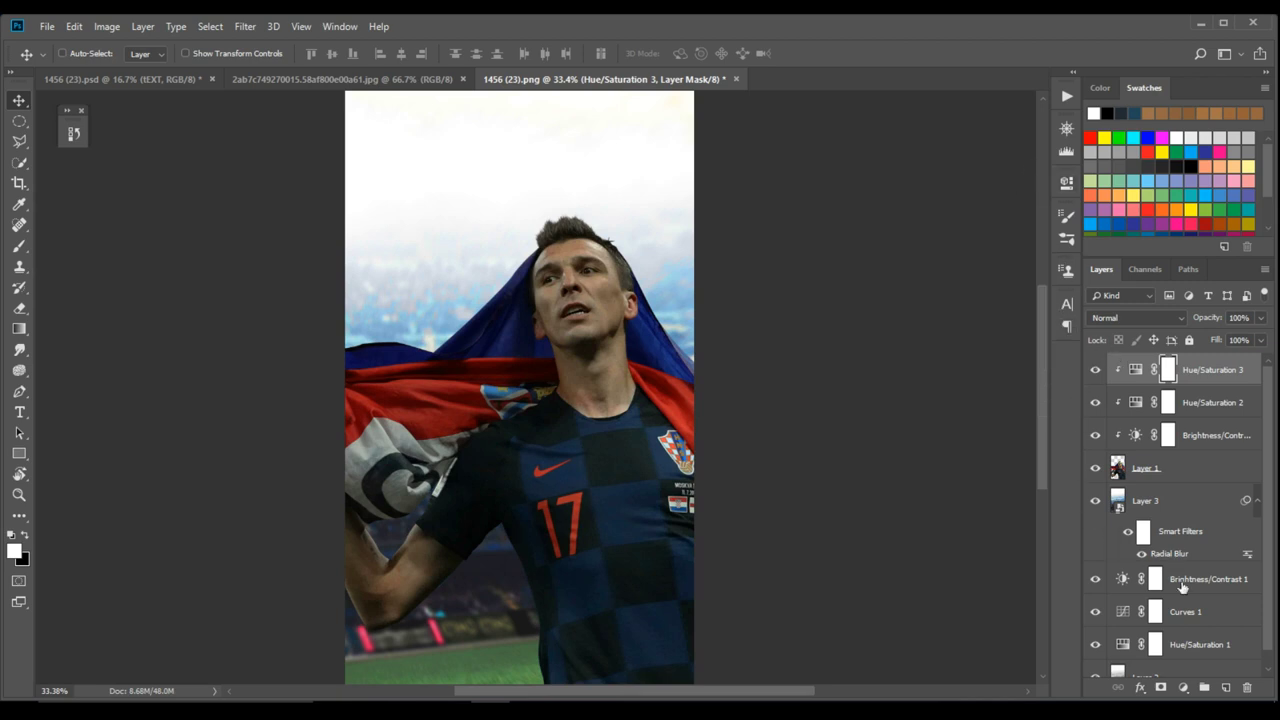
left_click(1184, 688)
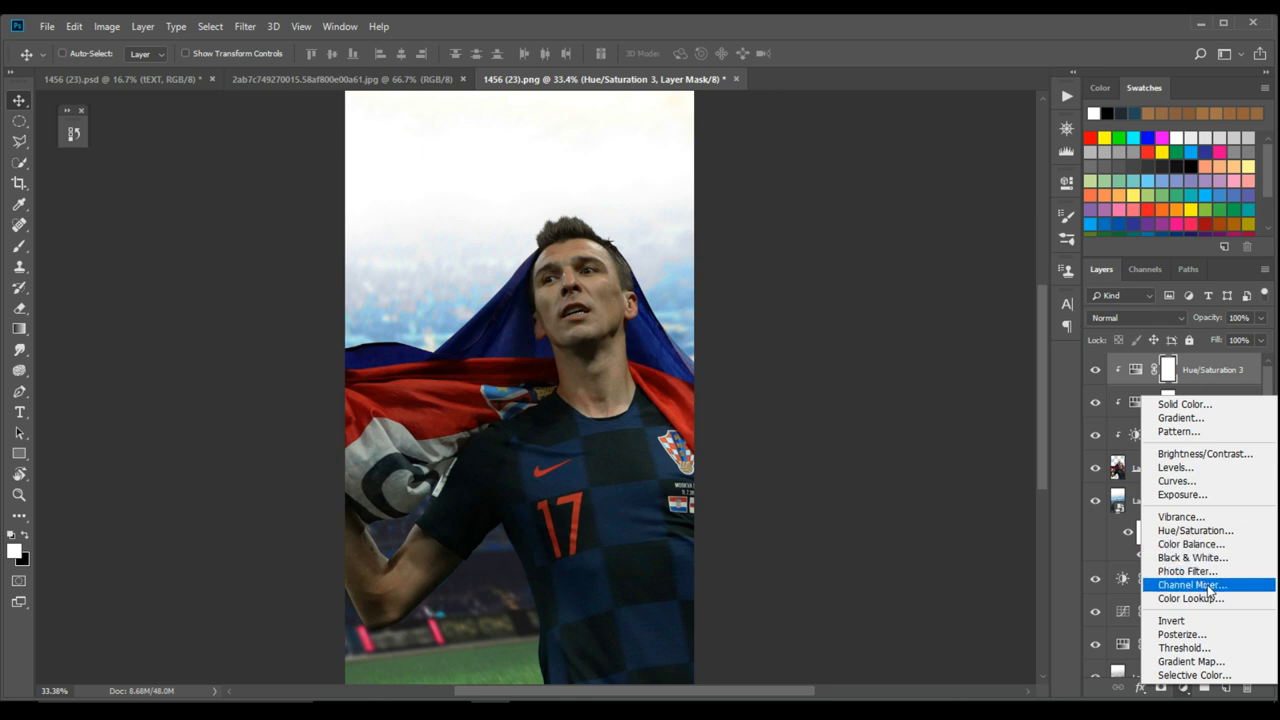
- Clip the Curves 2 adjustment to the player, adjust its black point, and select Layer 1
key("Escape")
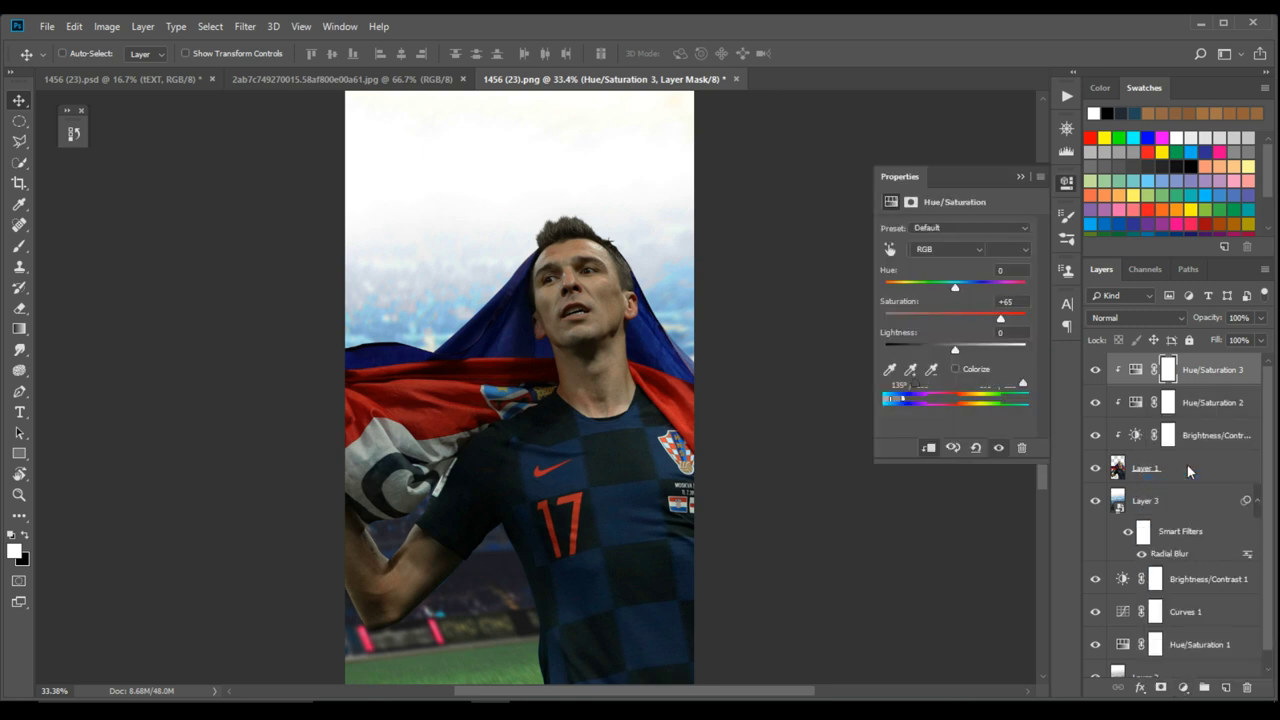
left_click(929, 451)
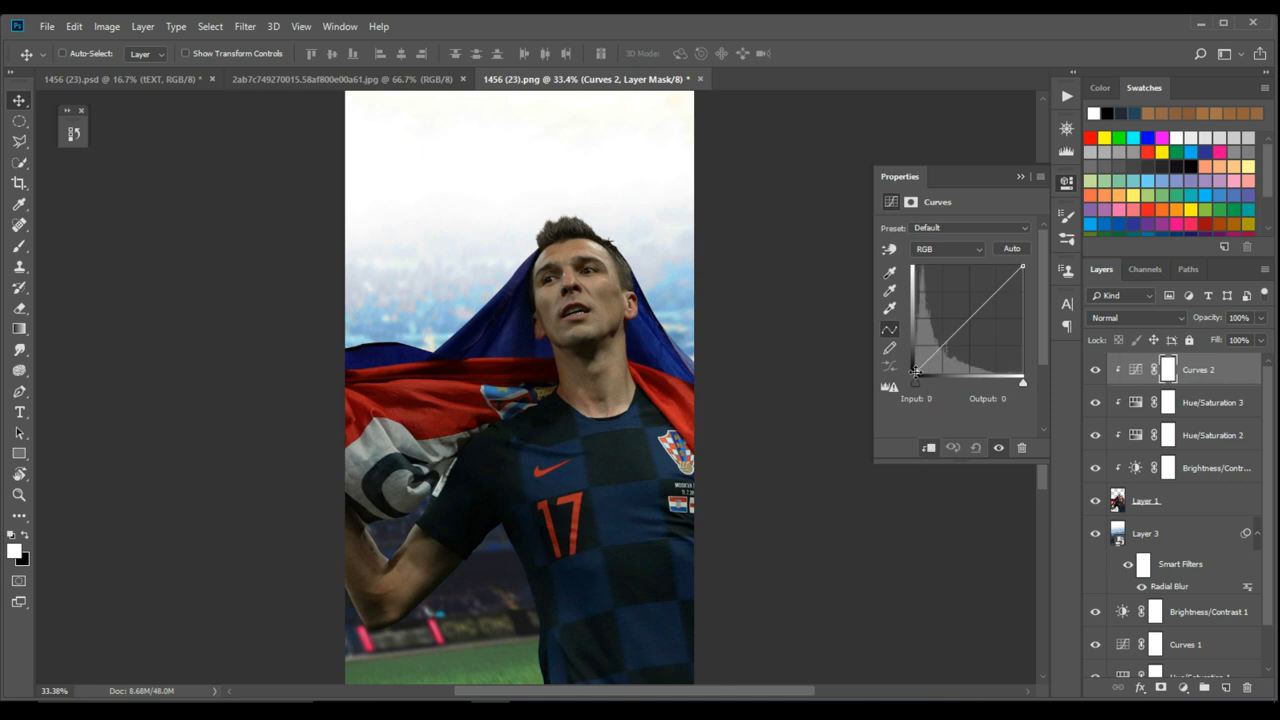
left_click(915, 371)
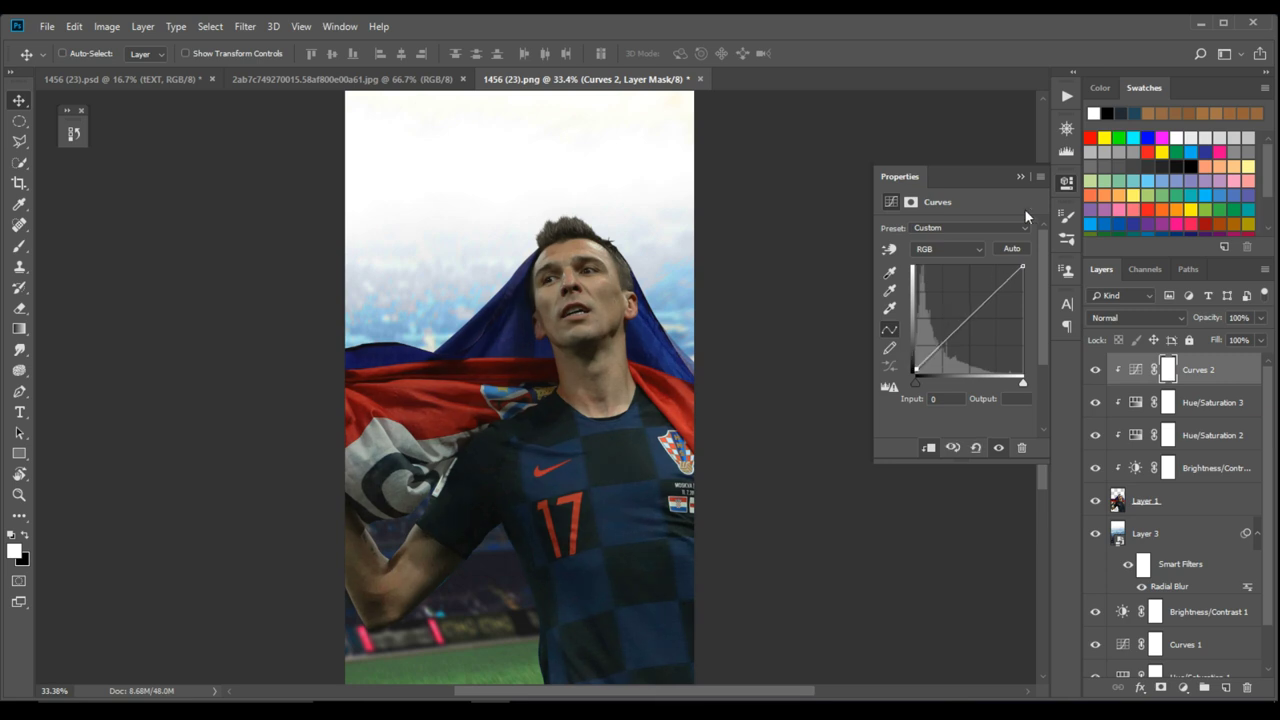
left_click(1019, 178)
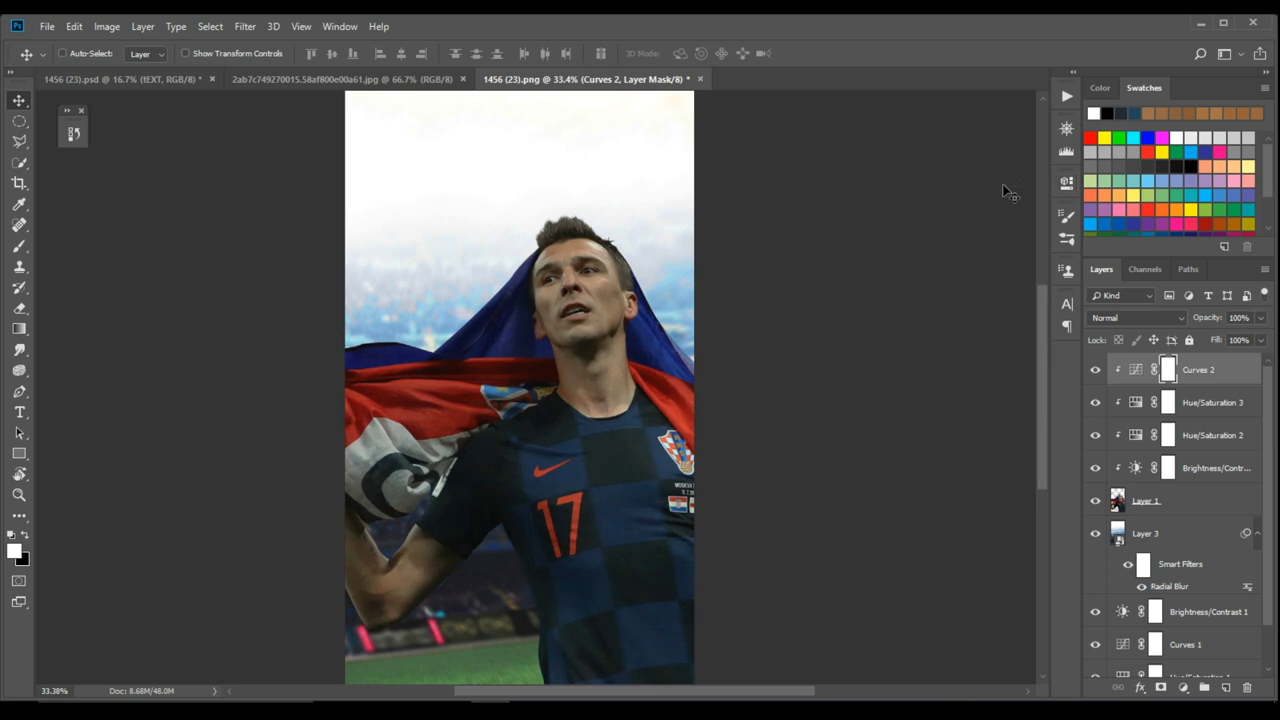
left_click(1163, 503)
- Give Layer 1 a white Overlay Inner Glow of about 199 px via Blending Options
right_click(1156, 491)
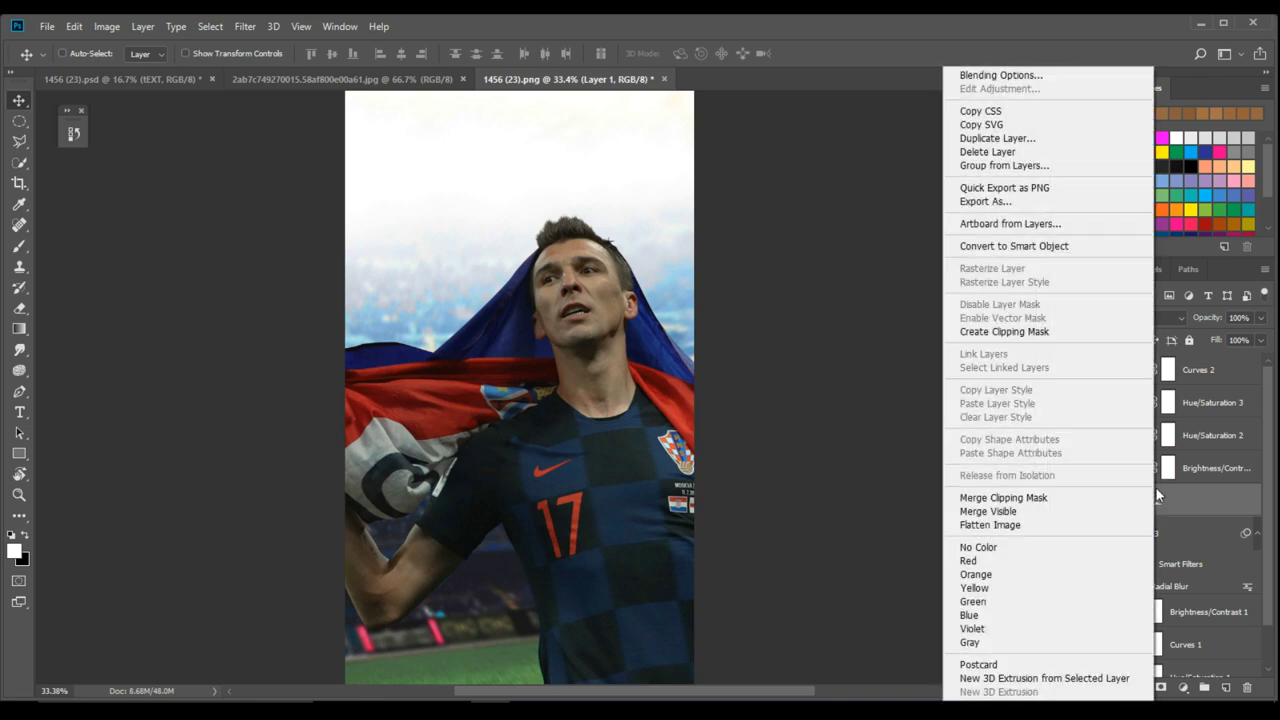
left_click(1055, 76)
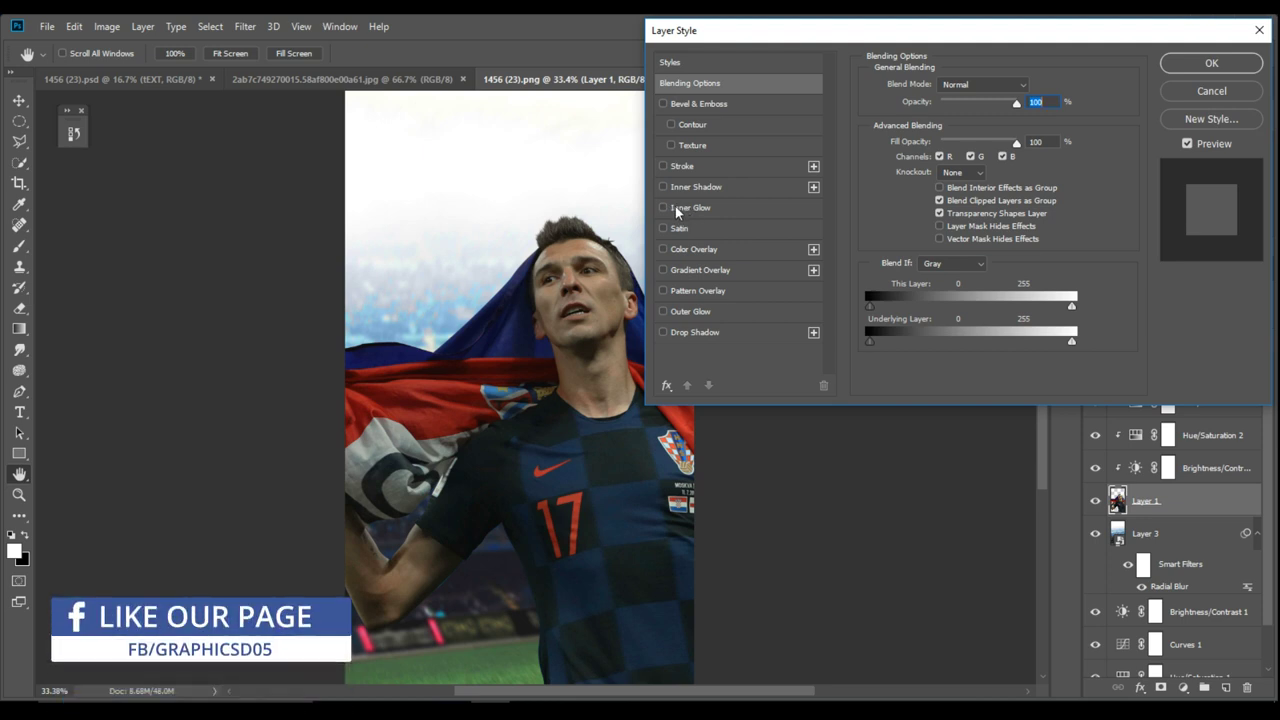
left_click(676, 207)
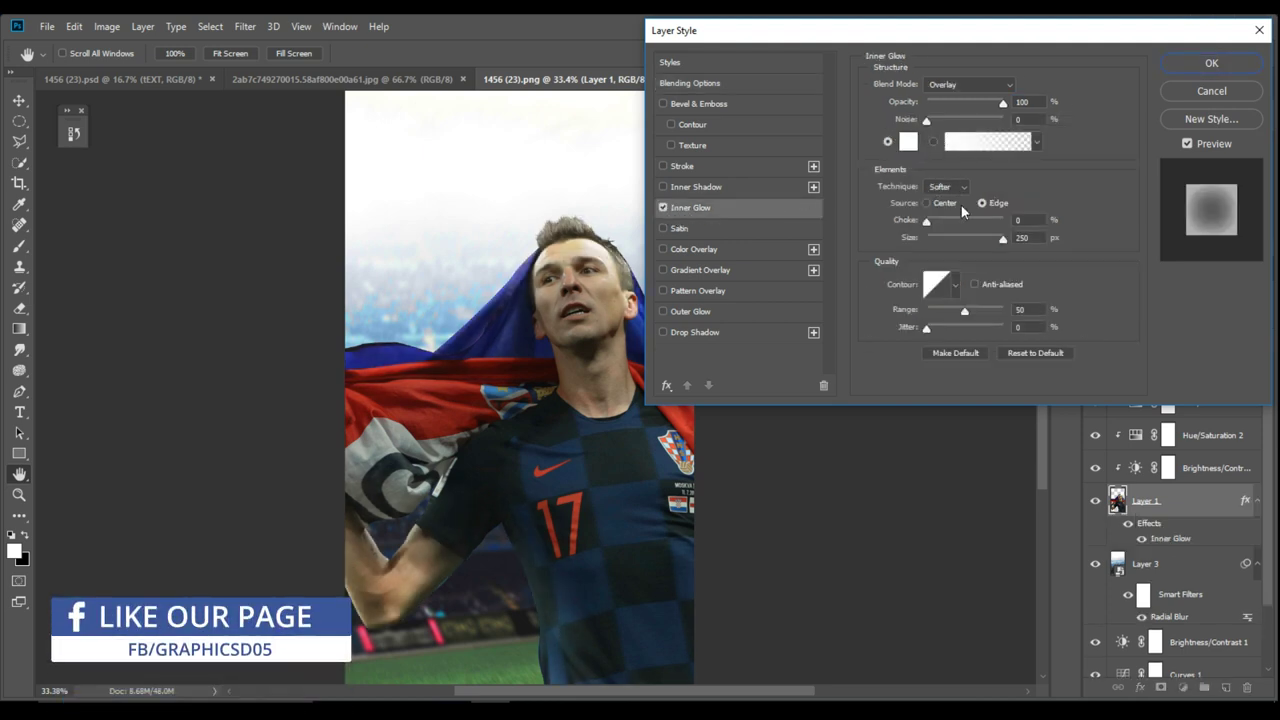
left_click_drag(951, 236, 1014, 237)
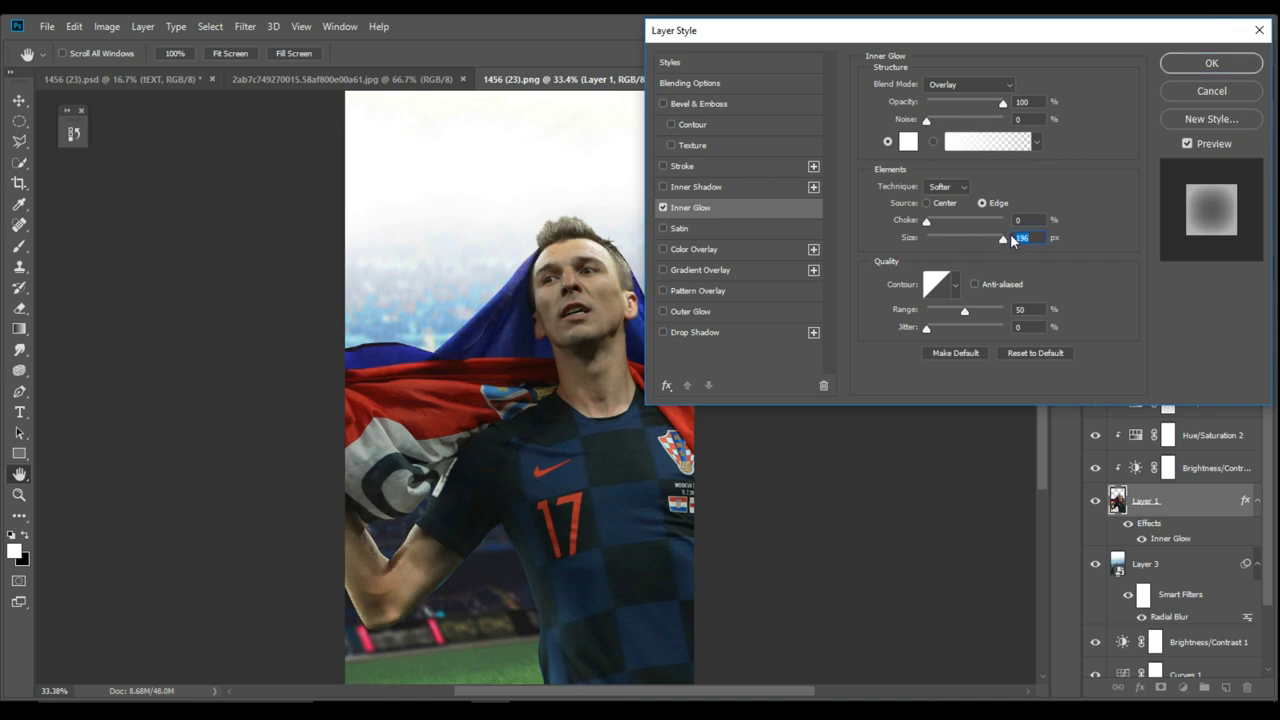
left_click(970, 84)
left_click(971, 86)
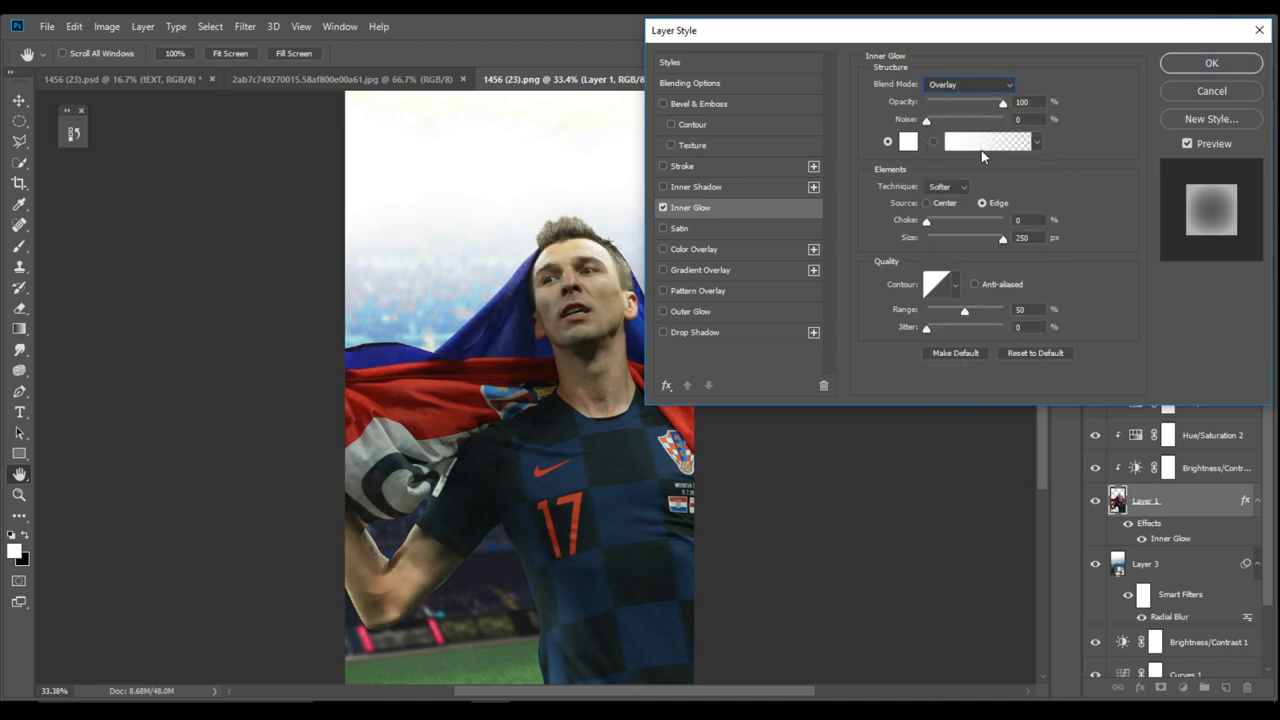
left_click(965, 88)
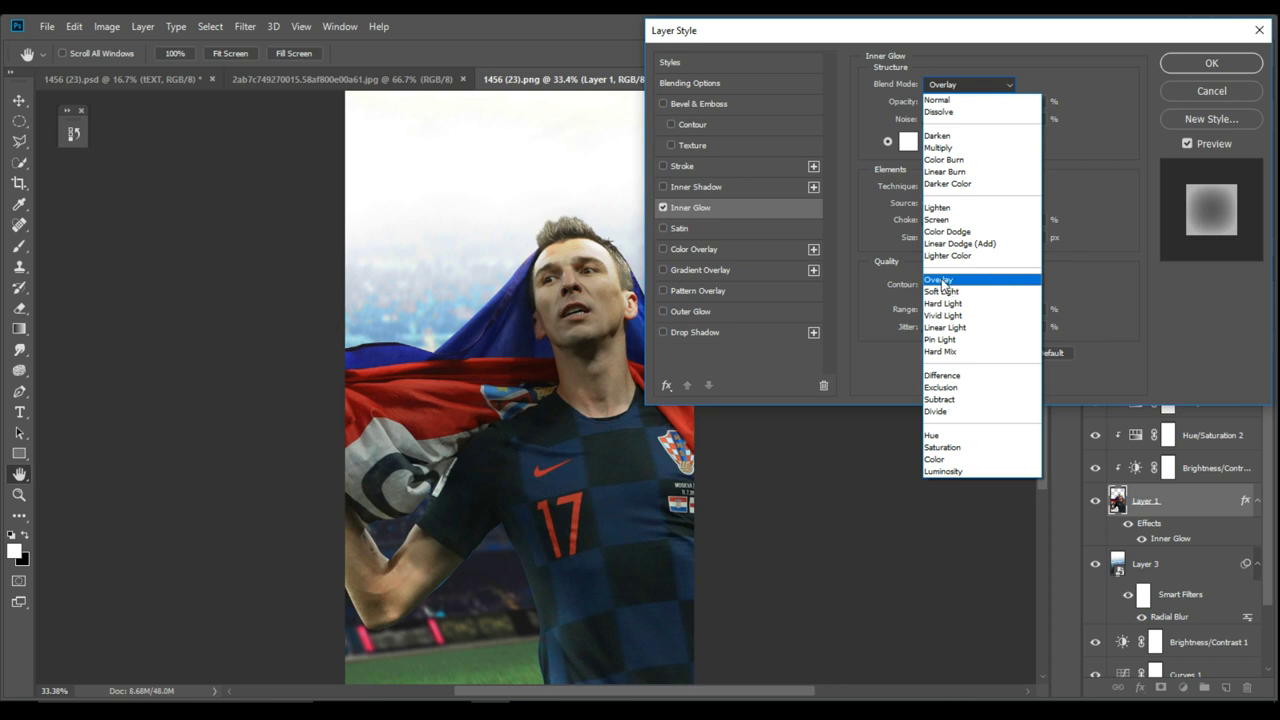
left_click(943, 281)
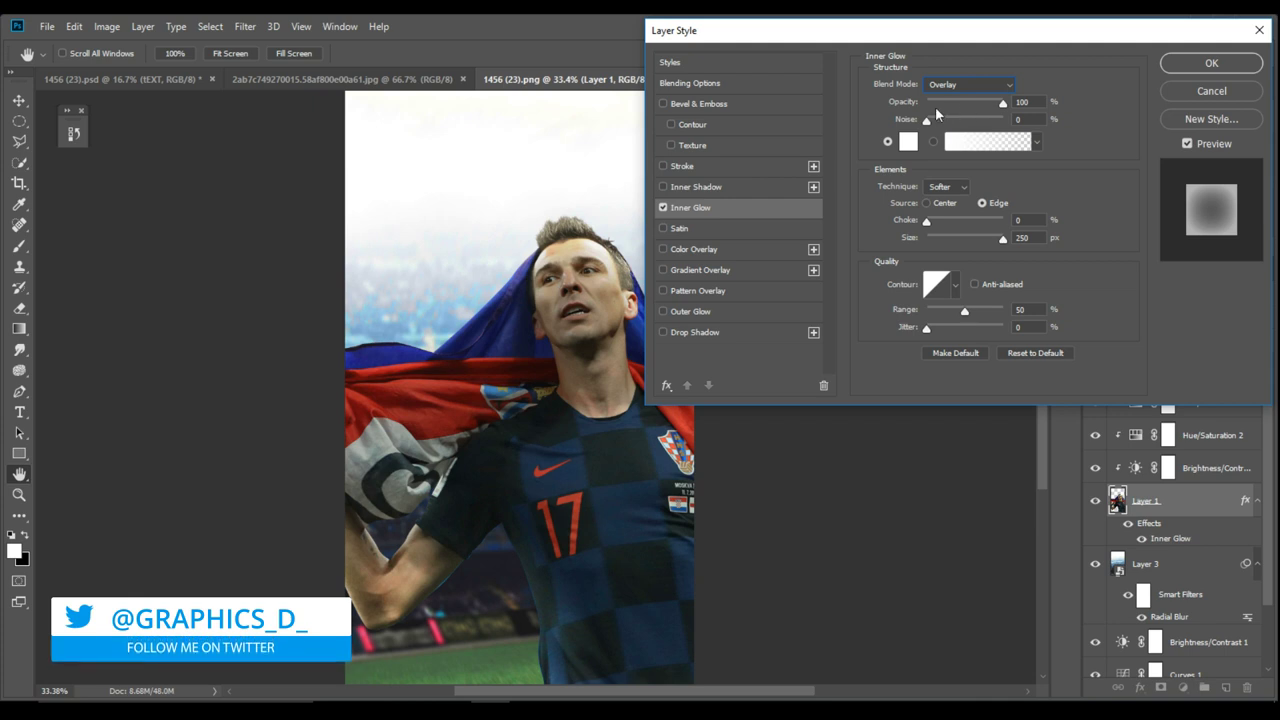
left_click(908, 142)
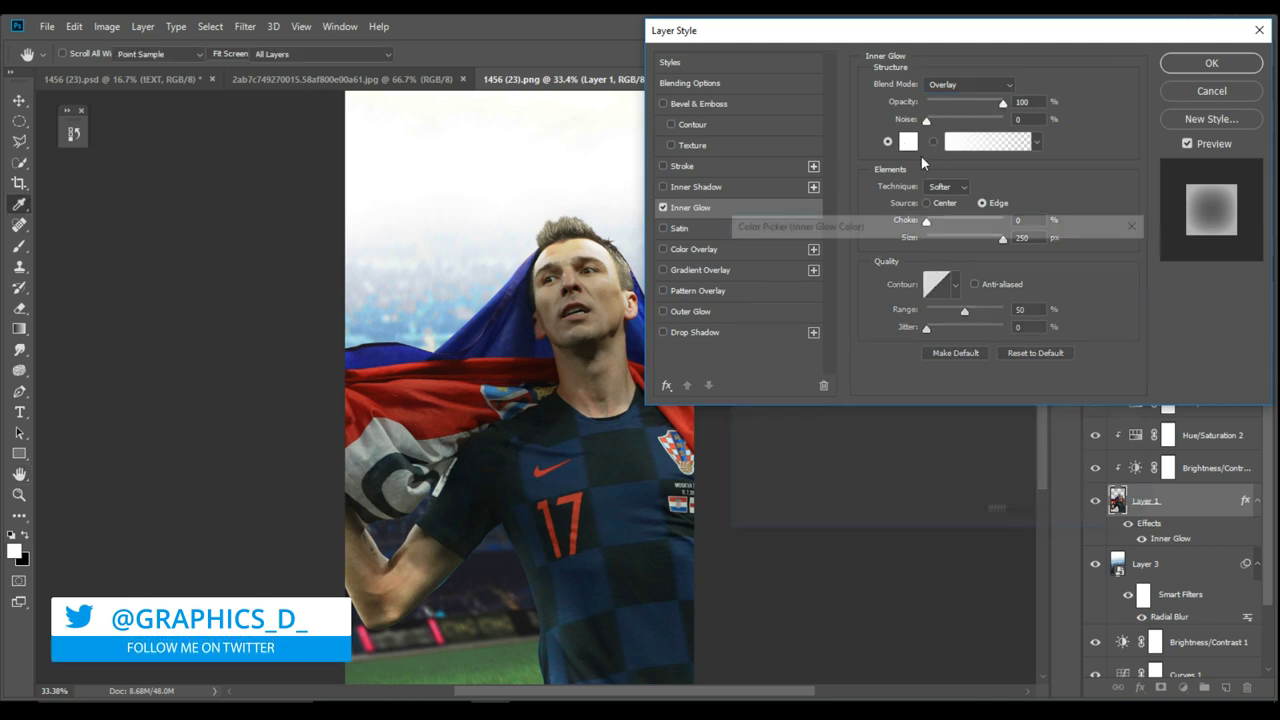
left_click(1068, 253)
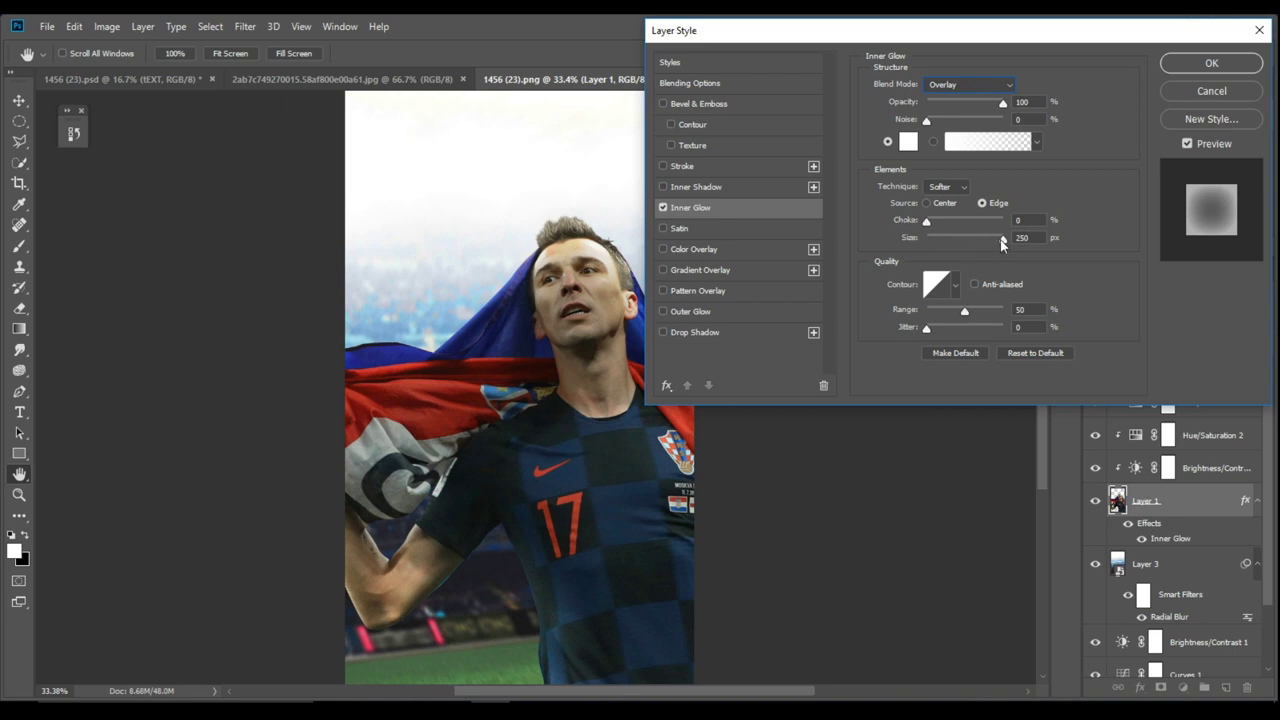
mouse_move(1003, 244)
left_mouse_down()
mouse_move(974, 240)
mouse_move(990, 243)
left_mouse_up()
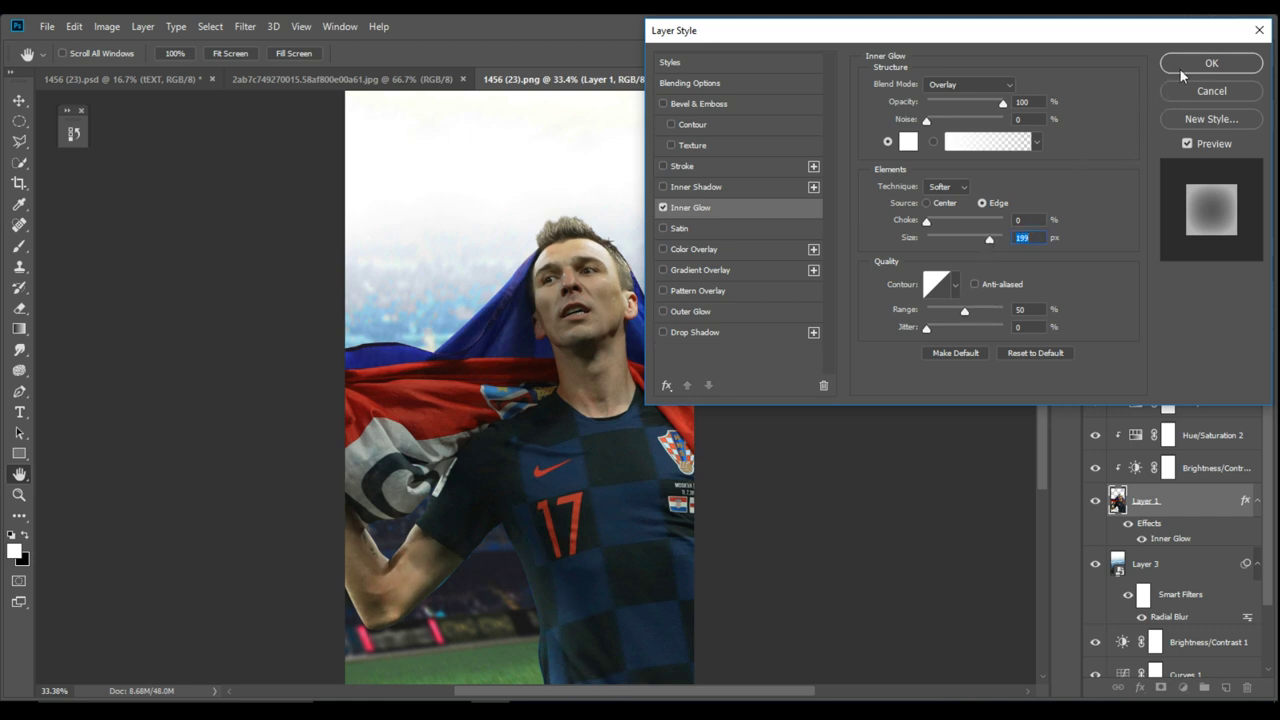
left_click(1205, 63)
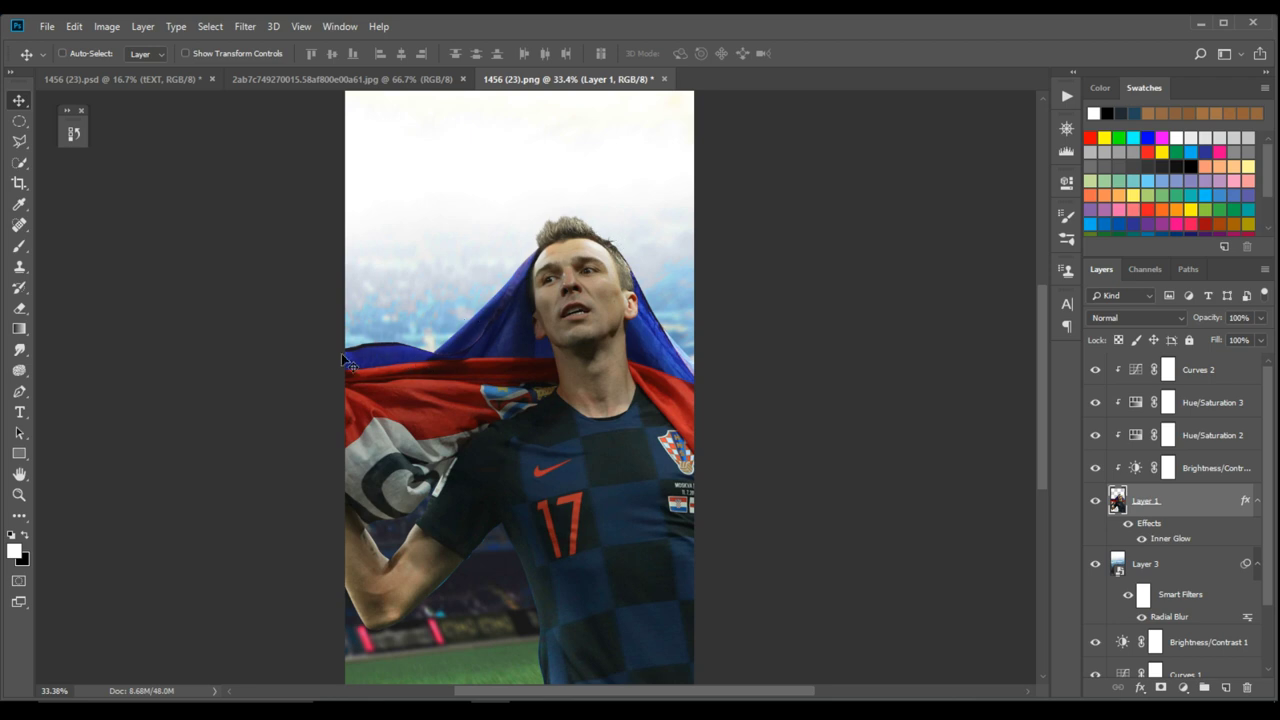
- Compare the Inner Glow on and off, then choose Create Layer from Layer 1's effects
left_click(1141, 539)
left_click(1141, 540)
right_click(1246, 505)
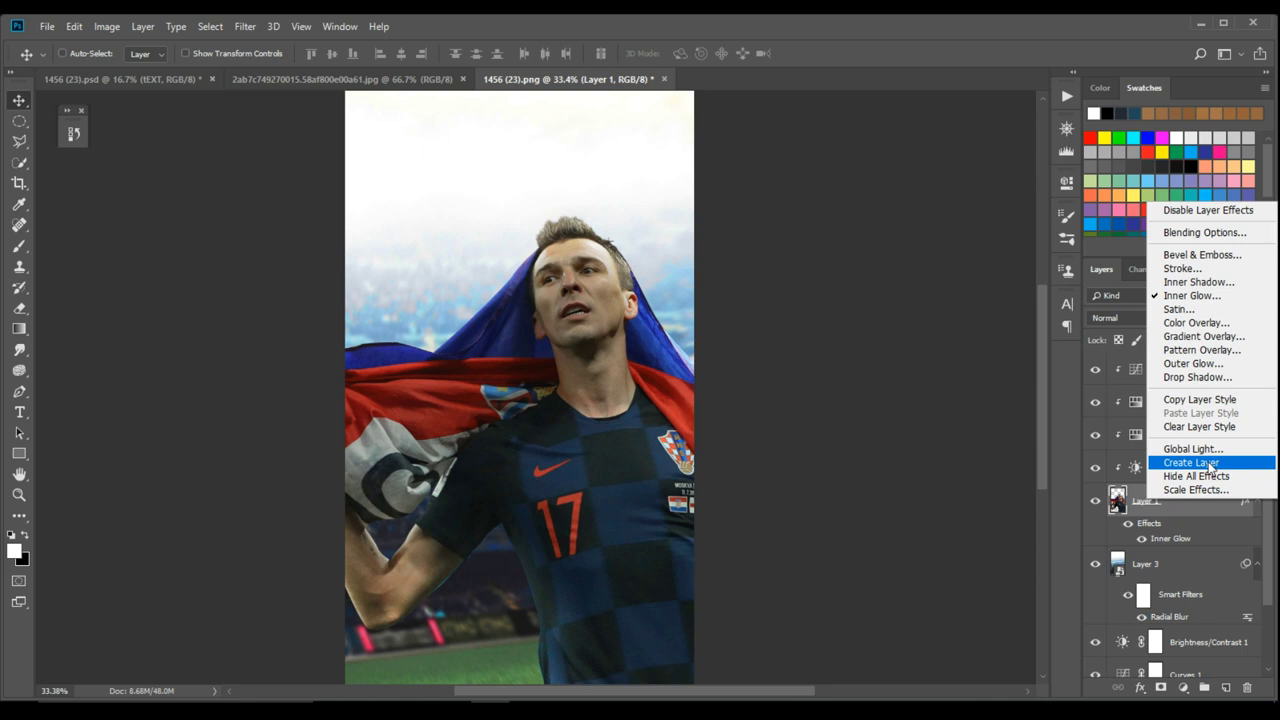
left_click(1210, 465)
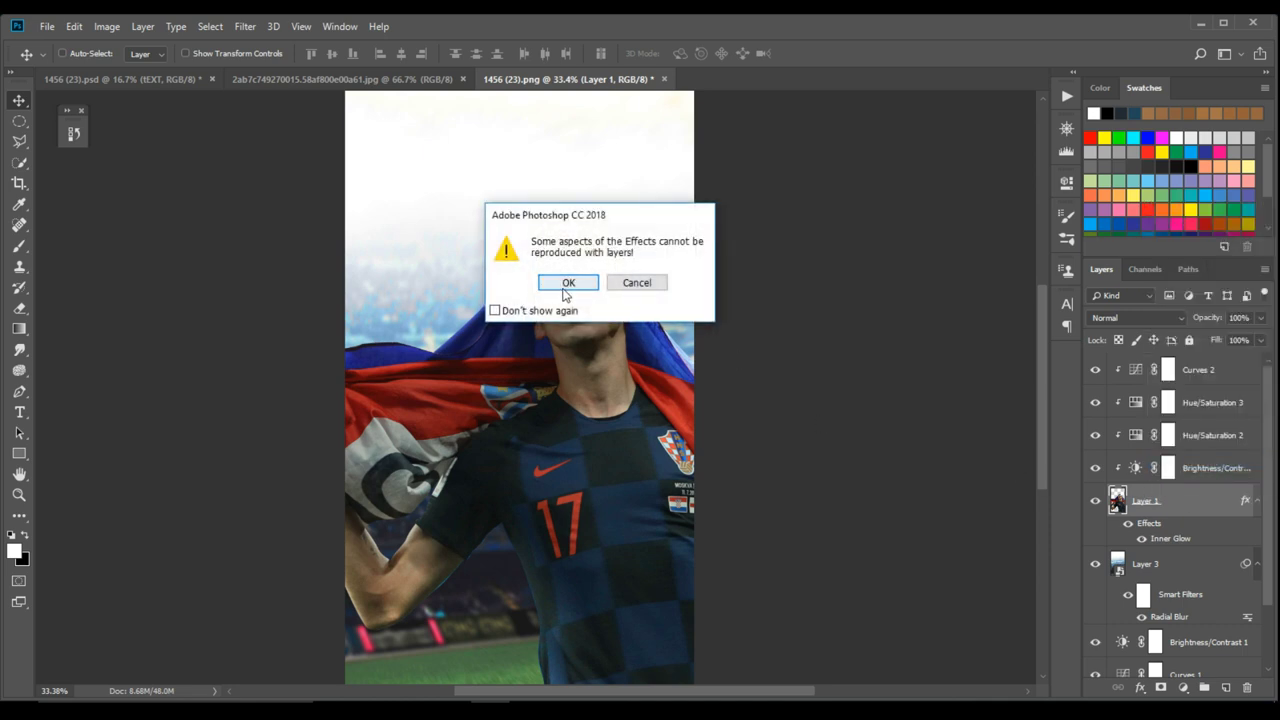
- Confirm creating Layer 1's Inner Glow layer, then compare it on and off, leaving it visible
left_click(572, 287)
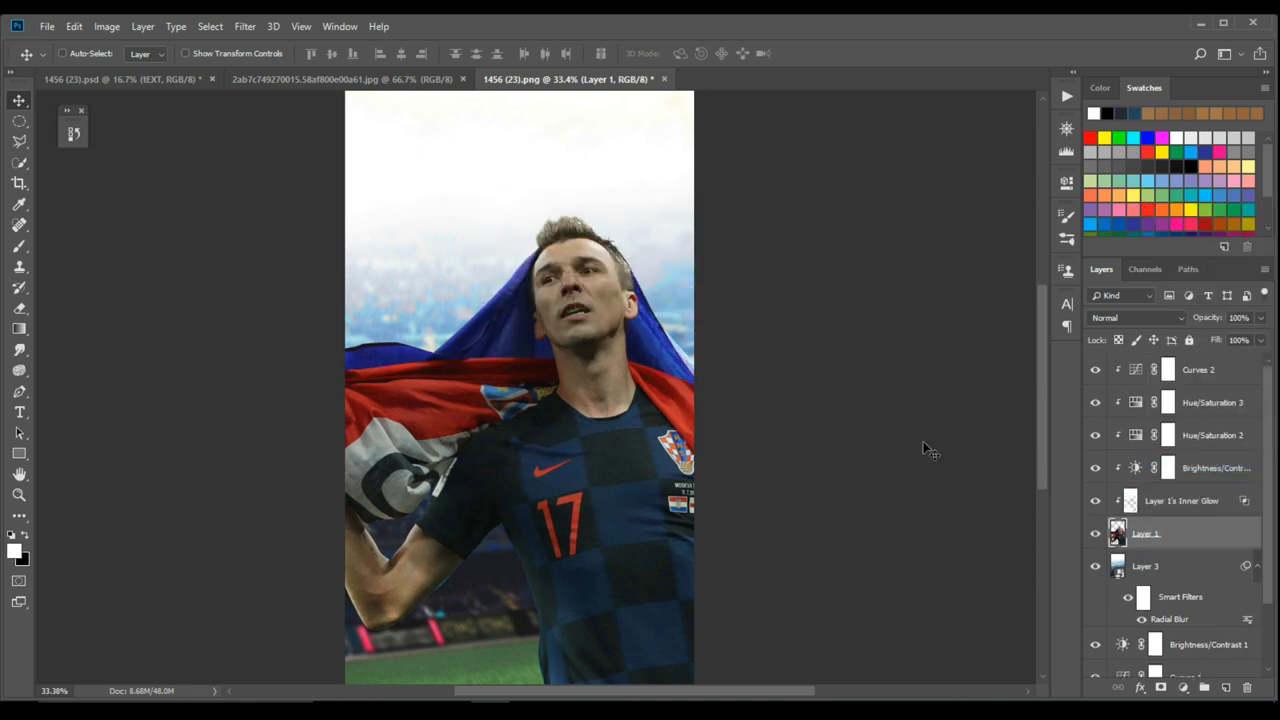
left_click(1188, 504)
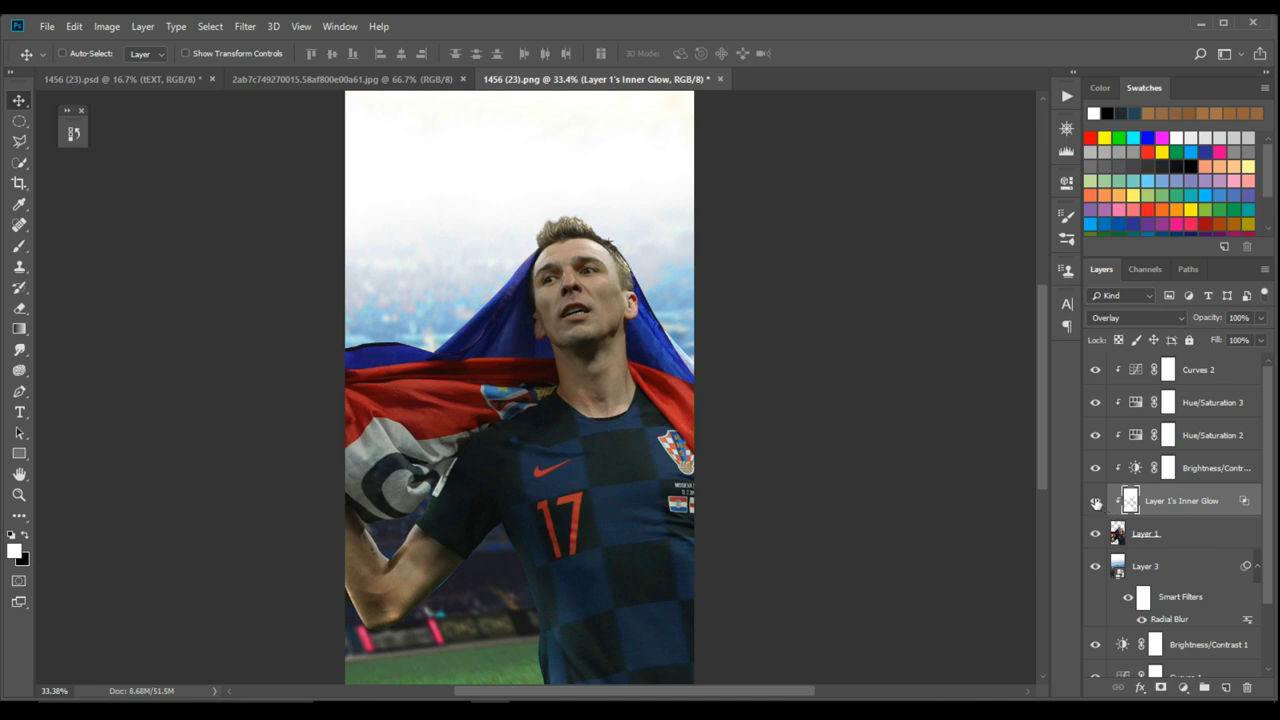
left_click(1096, 500)
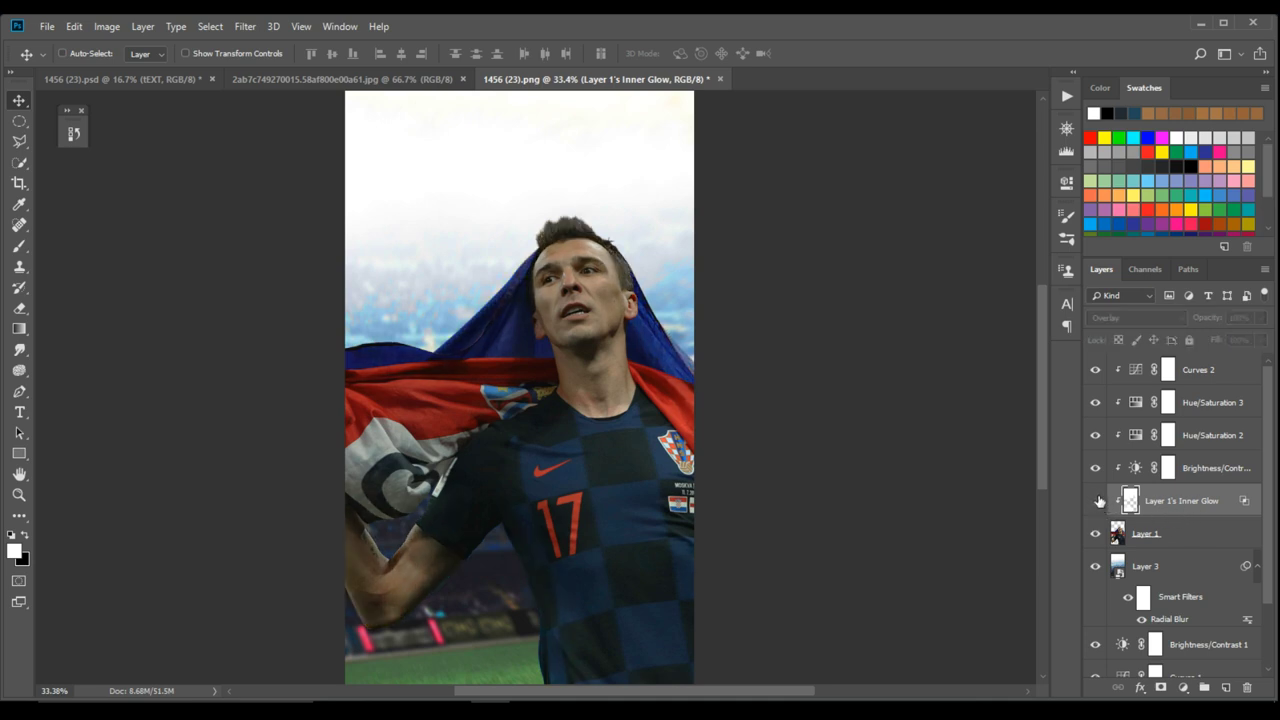
left_click(1096, 501)
left_click(1098, 502)
left_click(1097, 501)
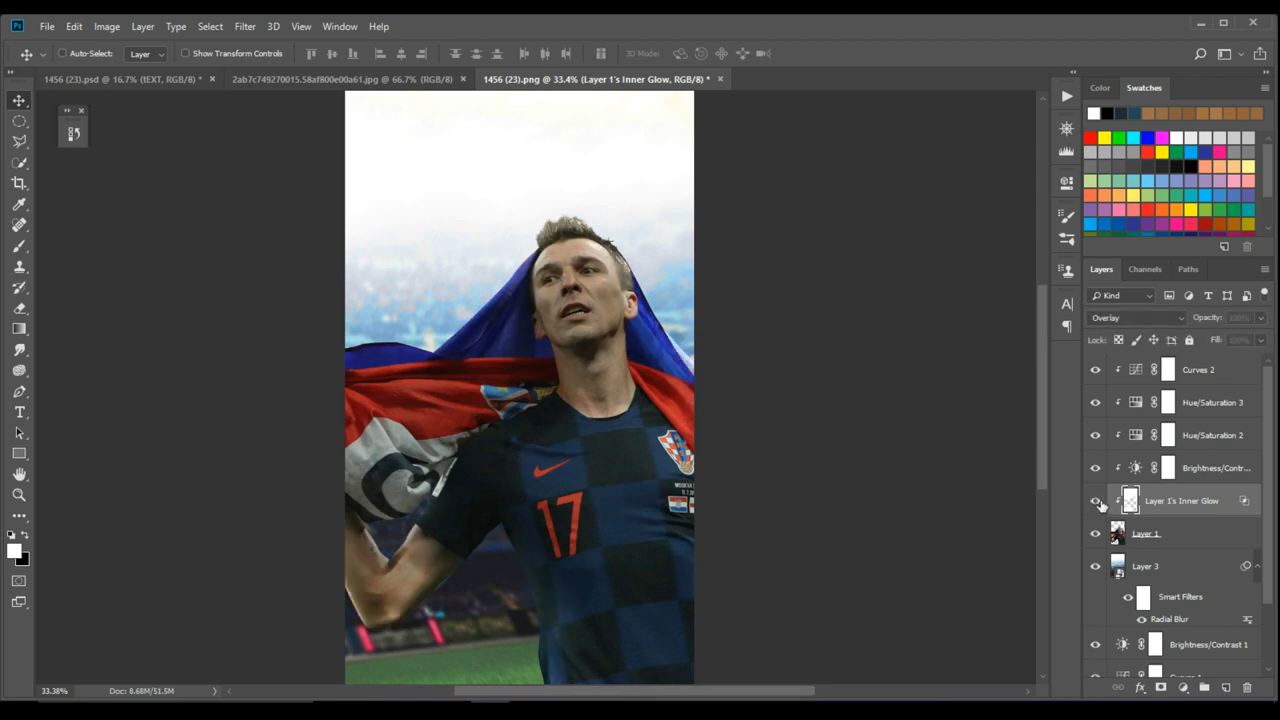
left_click(1097, 502)
left_click(1099, 503)
- Mask the glow layer, painting black with a 624 px soft brush over the left arm and flag
left_click(1160, 688)
key("b")
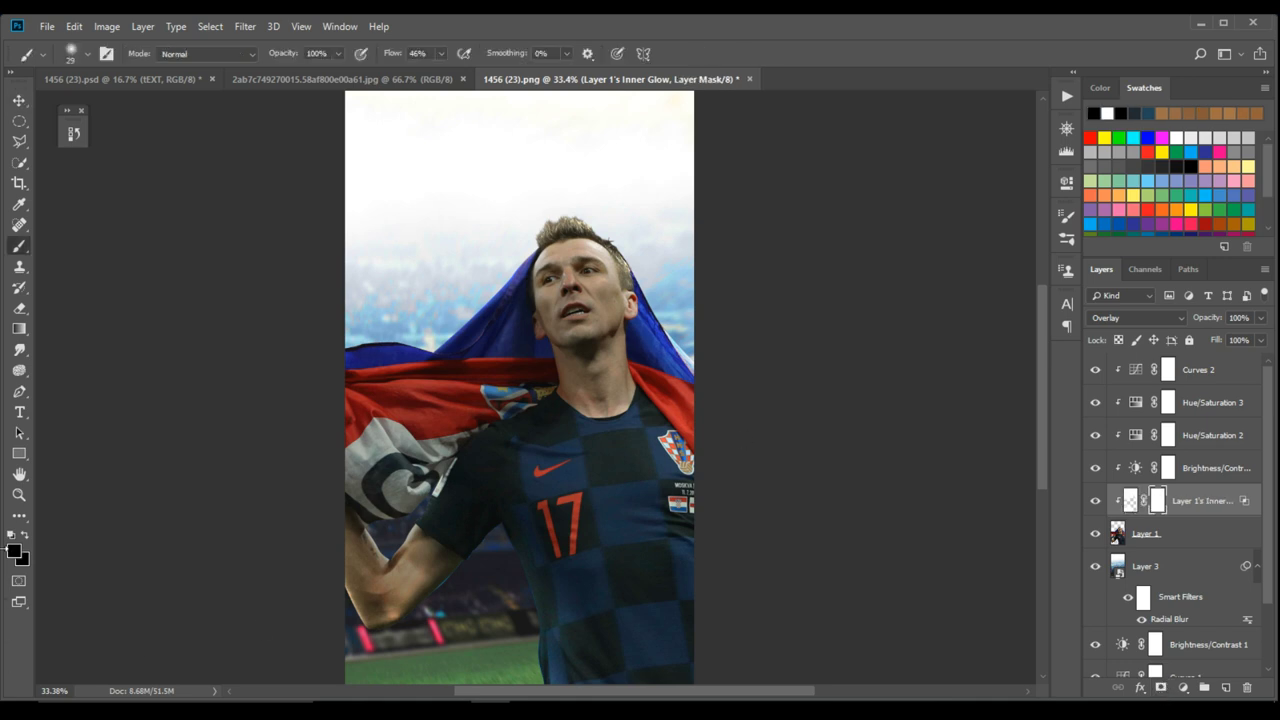
left_click(14, 552)
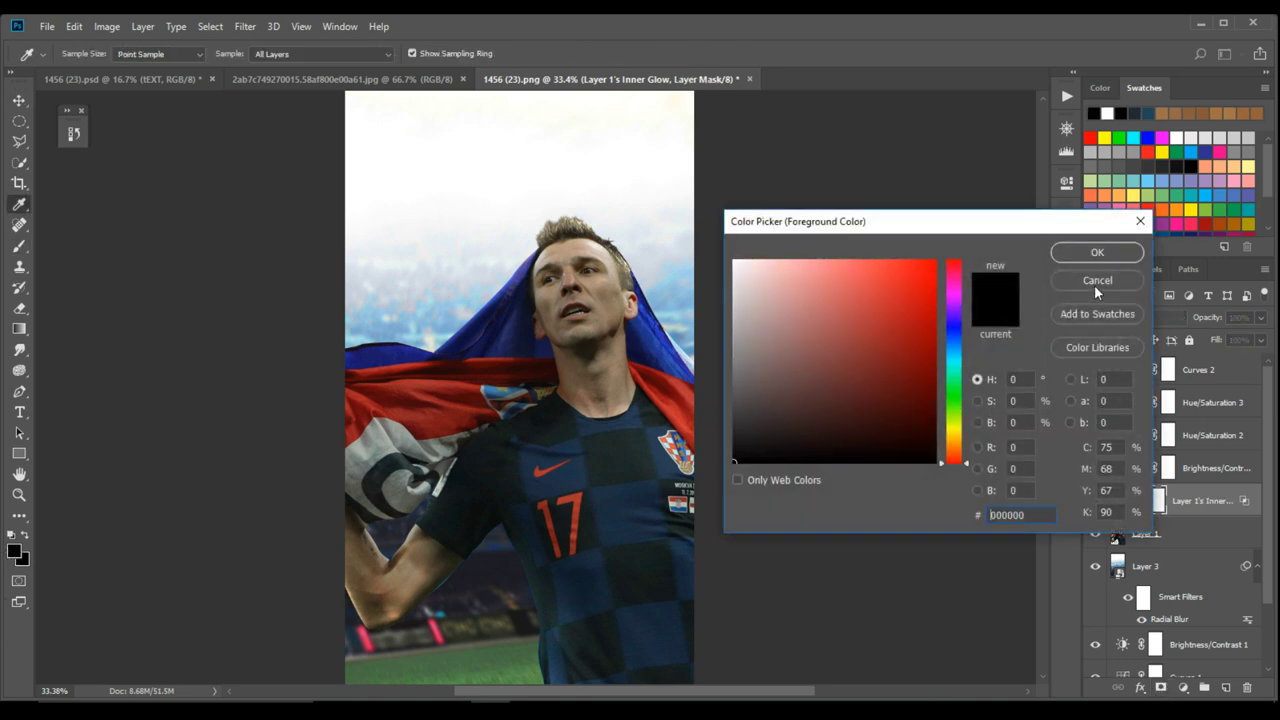
left_click(1097, 281)
left_click_drag(457, 430, 600, 375)
left_click_drag(371, 556, 428, 584)
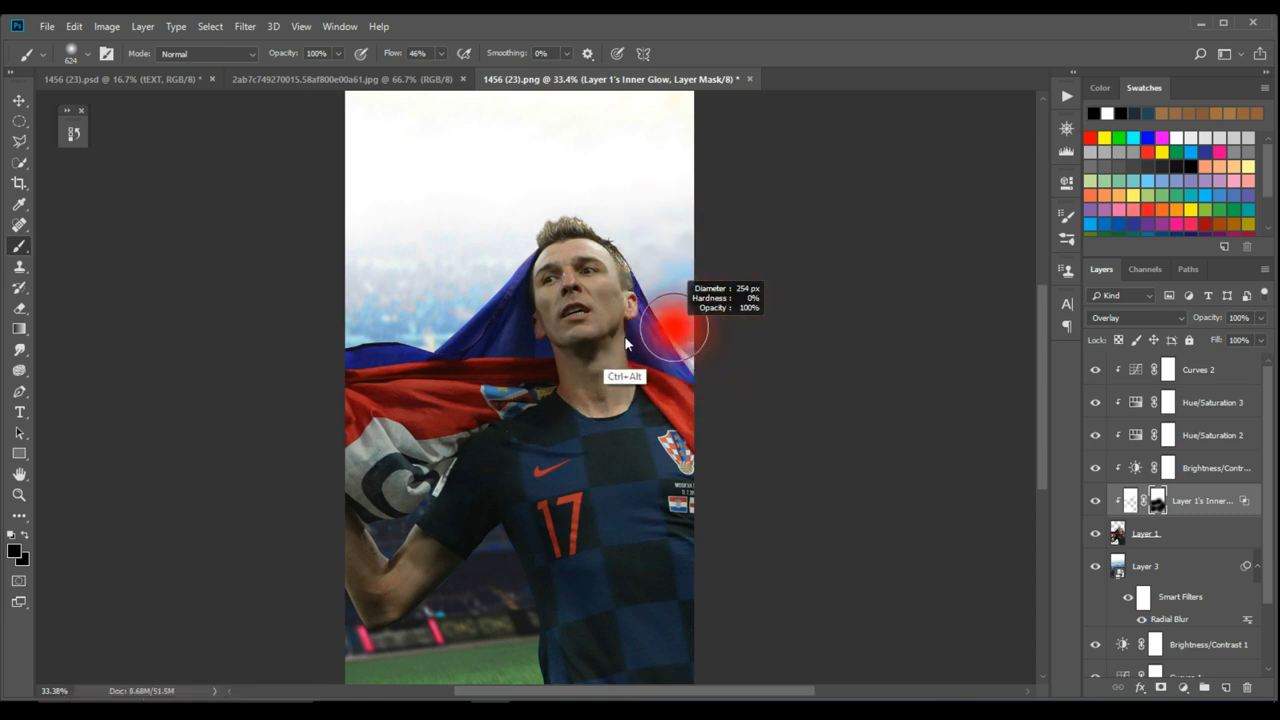
left_click_drag(650, 340, 674, 297)
scroll(674, 297, "down", 1)
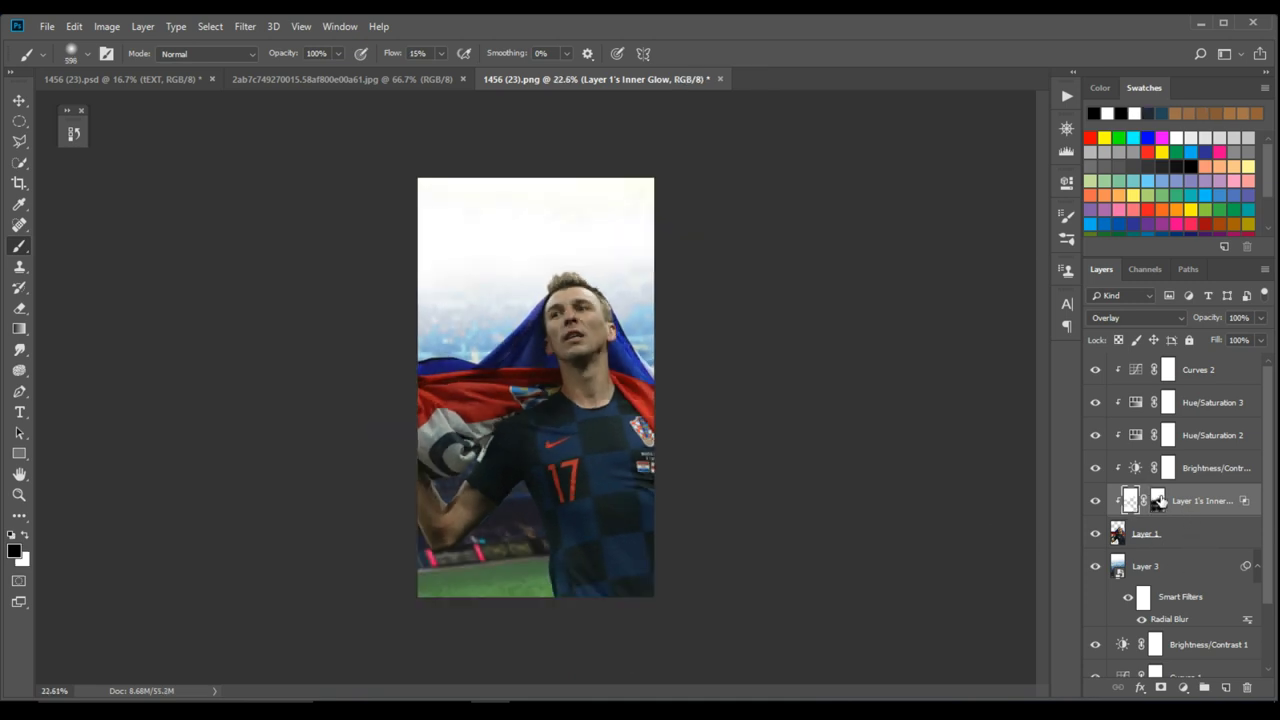
left_click(1189, 536)
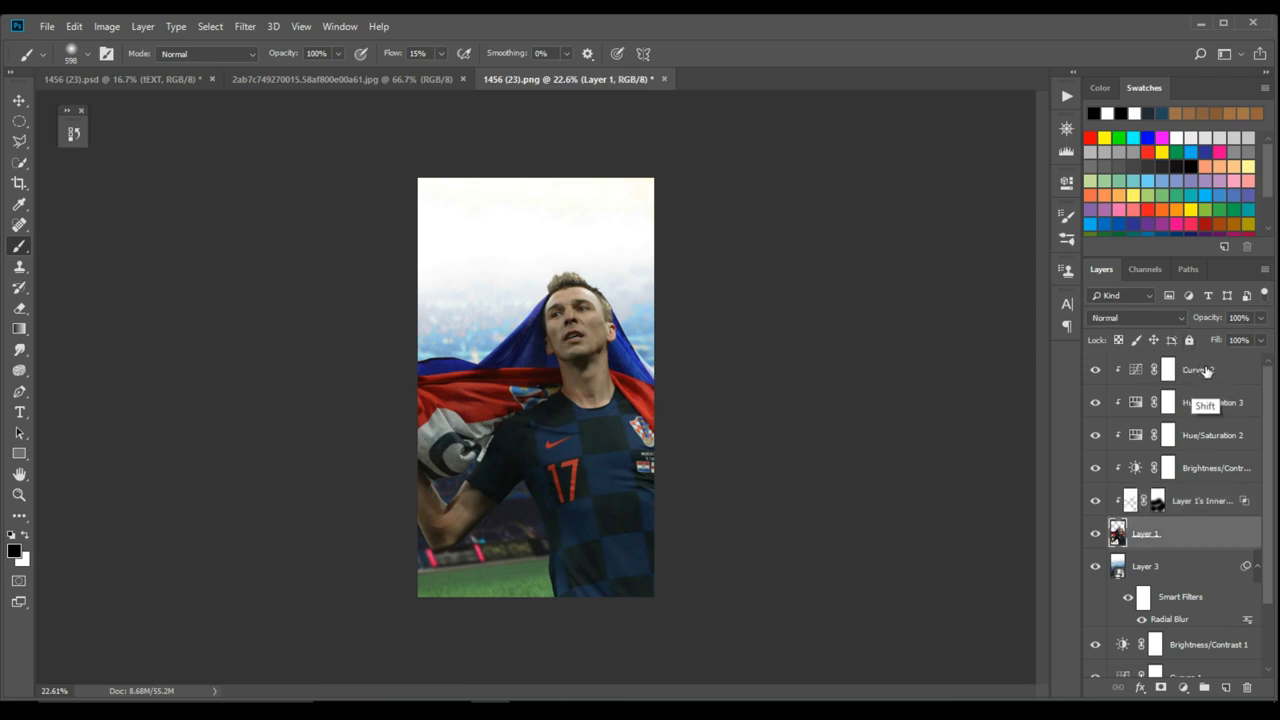
- Group Curves 2 down to Layer 1 into Group 1 and hide it
left_click(1204, 370, "shift")
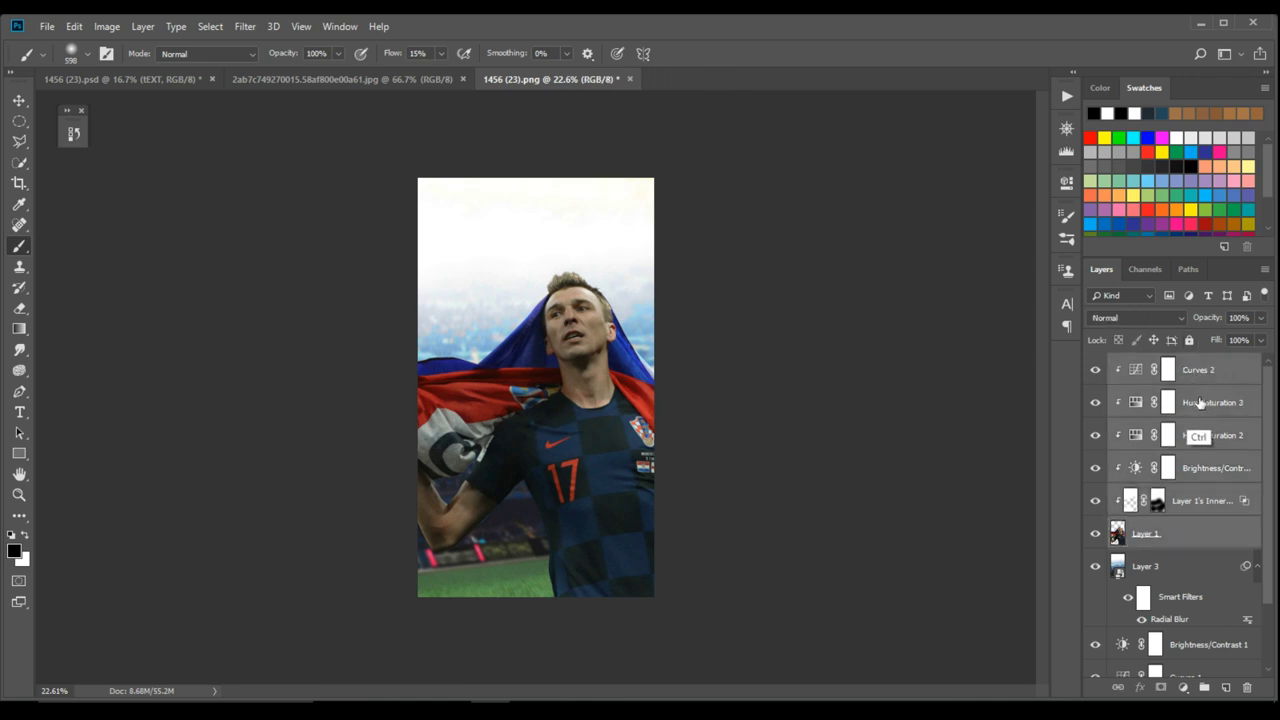
key("ctrl+g")
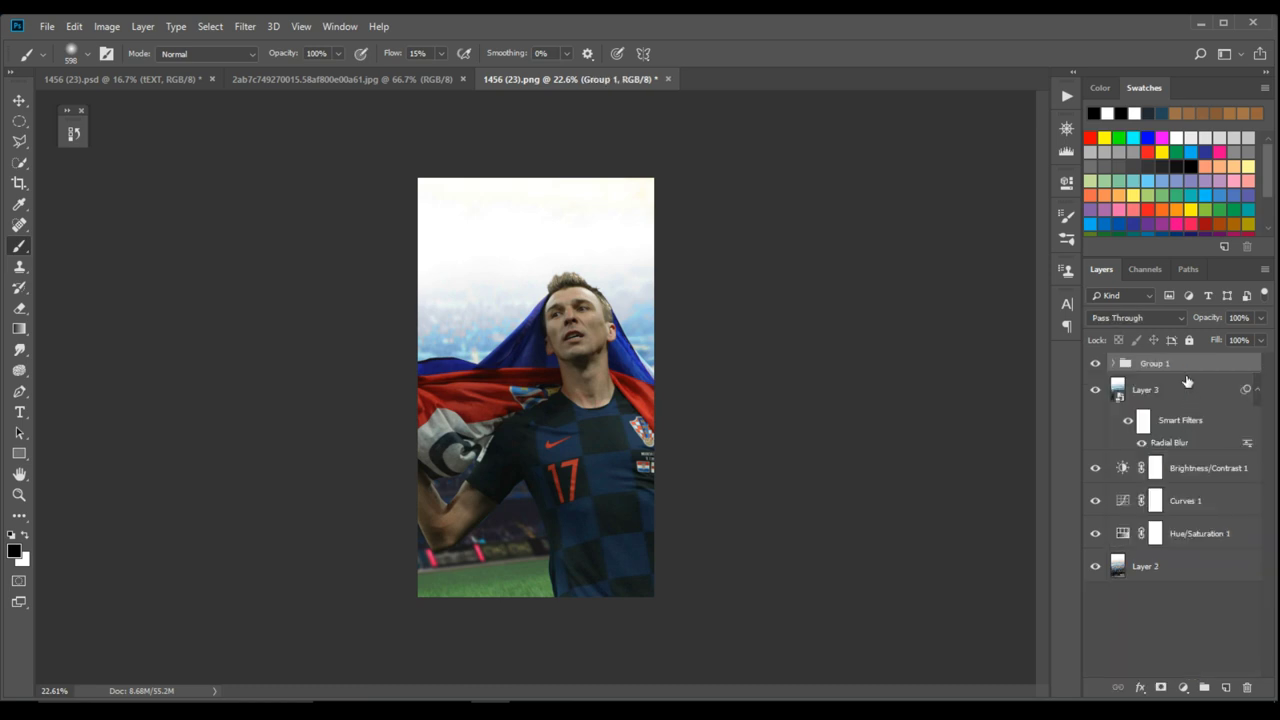
left_click(1096, 364)
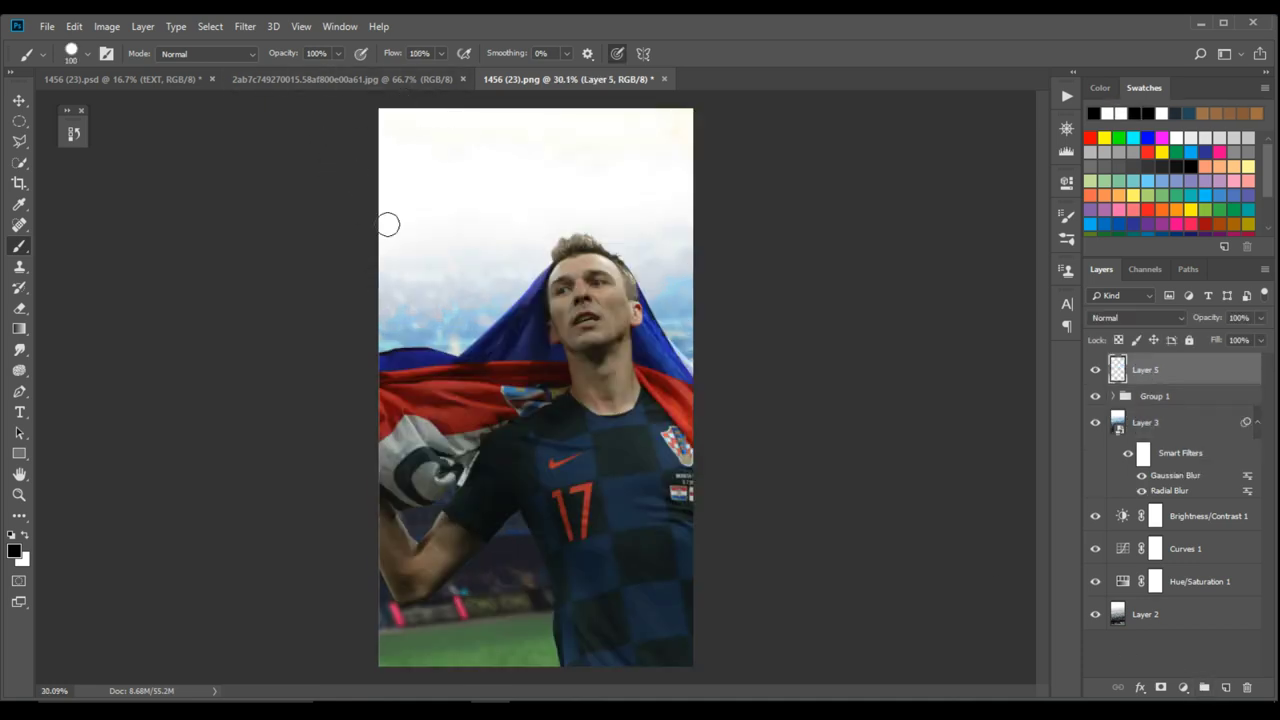
- Sketch temporary lighting guides over the image, delete them, and add a new empty layer
mouse_move(385, 215)
left_mouse_down()
mouse_move(414, 203)
mouse_move(440, 300)
left_mouse_up()
left_click_drag(449, 200, 521, 262)
mouse_move(473, 157)
left_mouse_down()
mouse_move(580, 186)
mouse_move(525, 200)
left_mouse_up()
mouse_move(381, 354)
left_mouse_down()
mouse_move(463, 360)
mouse_move(547, 251)
mouse_move(585, 241)
mouse_move(620, 258)
mouse_move(652, 300)
mouse_move(677, 343)
mouse_move(690, 378)
left_mouse_up()
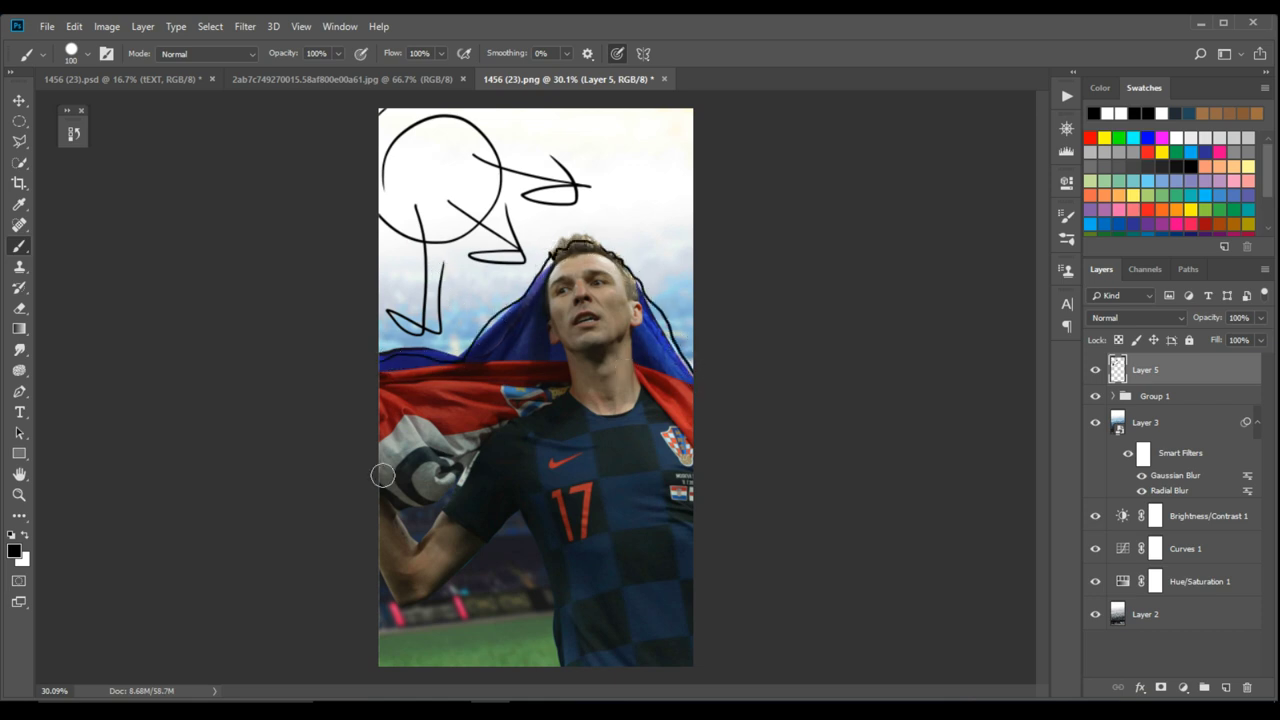
mouse_move(400, 514)
left_mouse_down()
mouse_move(420, 543)
mouse_move(436, 514)
left_mouse_up()
mouse_move(572, 668)
left_mouse_down()
mouse_move(593, 507)
mouse_move(635, 454)
mouse_move(703, 403)
left_mouse_up()
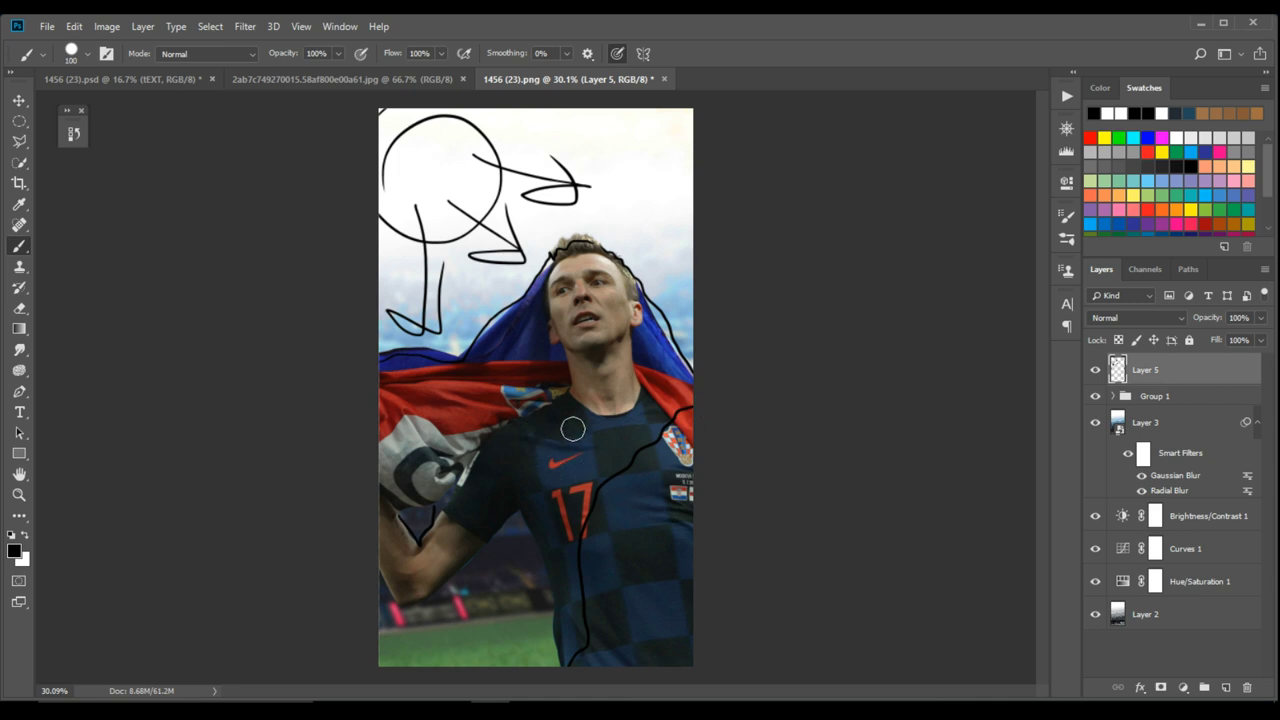
mouse_move(551, 349)
left_mouse_down()
mouse_move(539, 413)
mouse_move(546, 362)
left_mouse_up()
left_click_drag(667, 375, 633, 344)
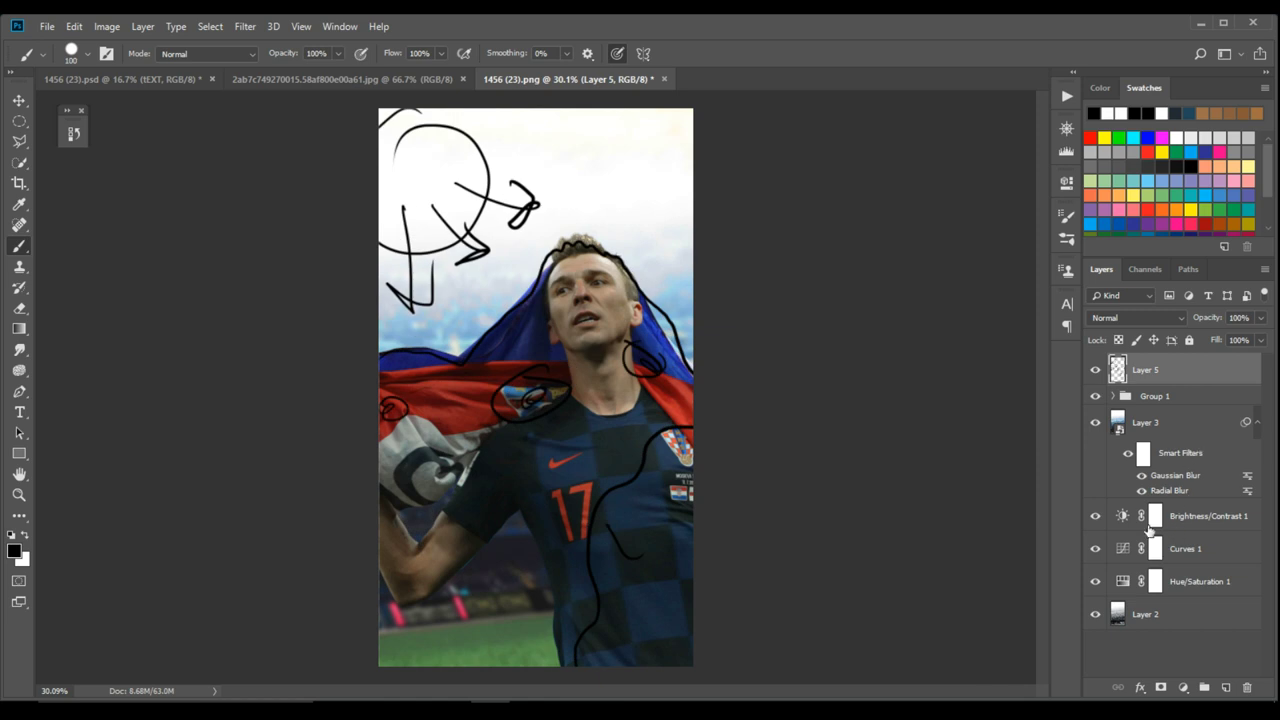
key("Delete")
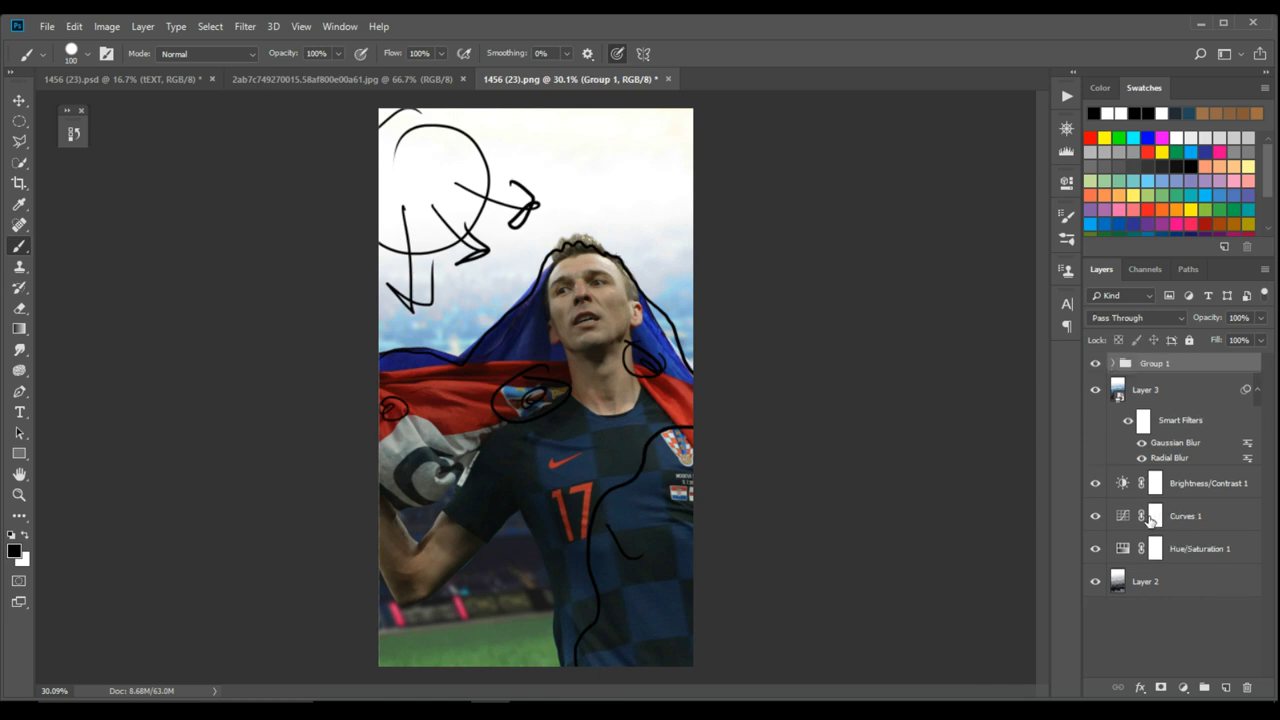
left_click(1225, 688)
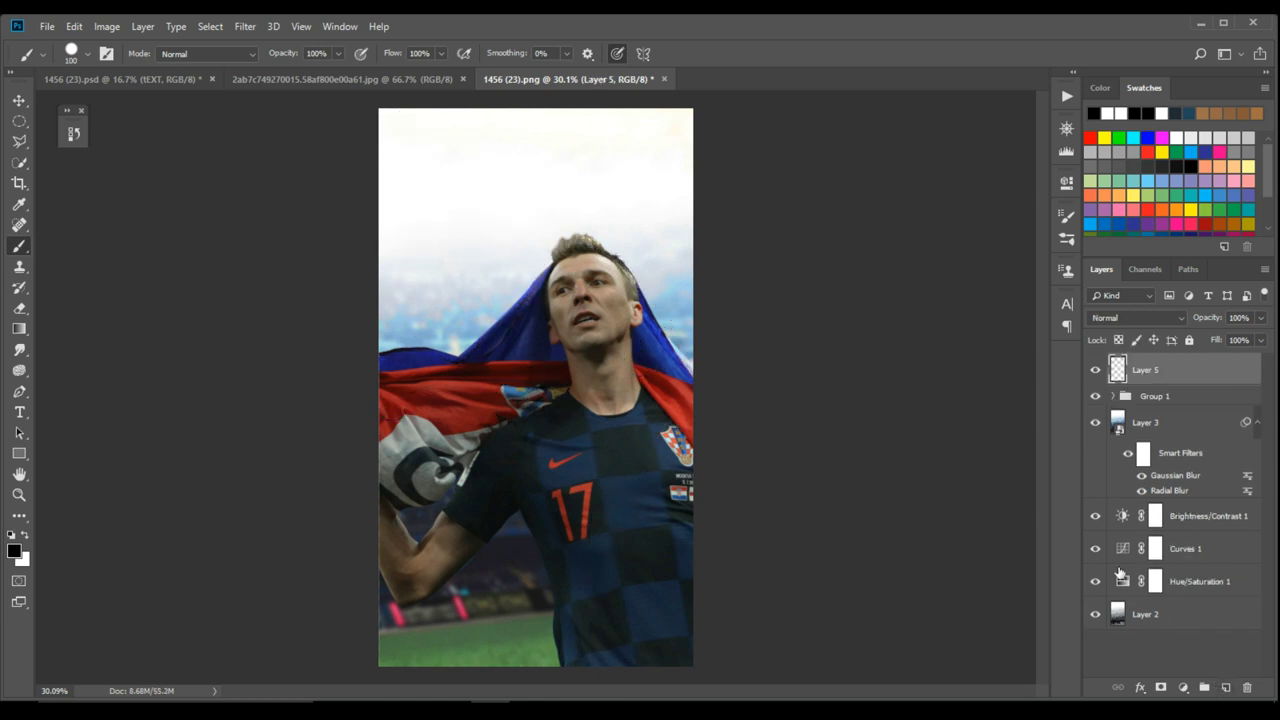
- Clip Layer 5 to Group 1 and set its blend mode to Overlay
right_click(1222, 386)
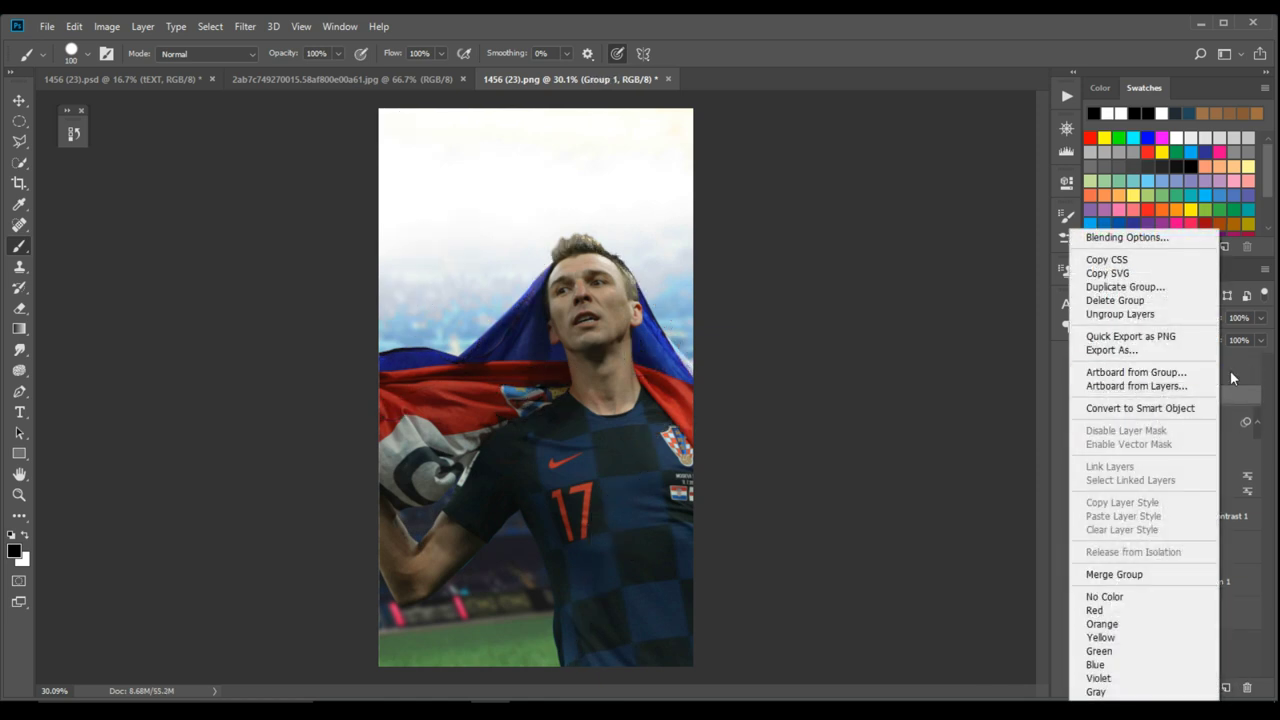
left_click(1216, 378)
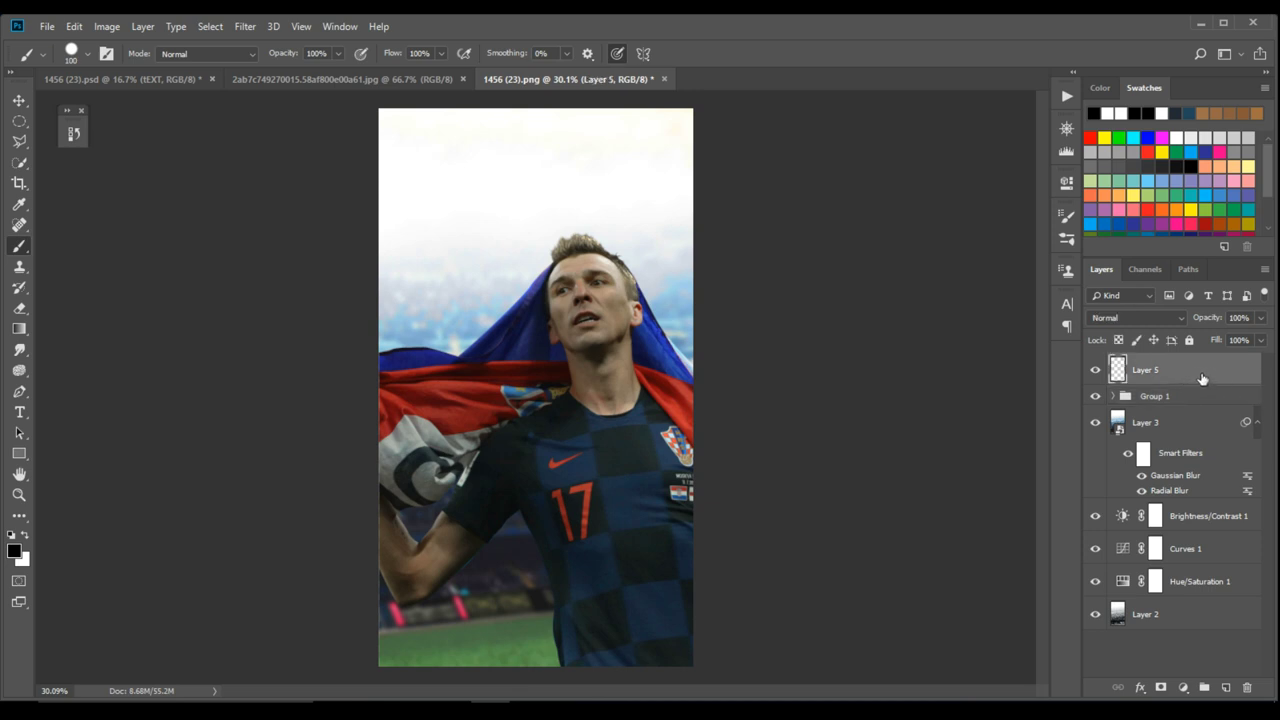
right_click(1202, 378)
left_click(1096, 341)
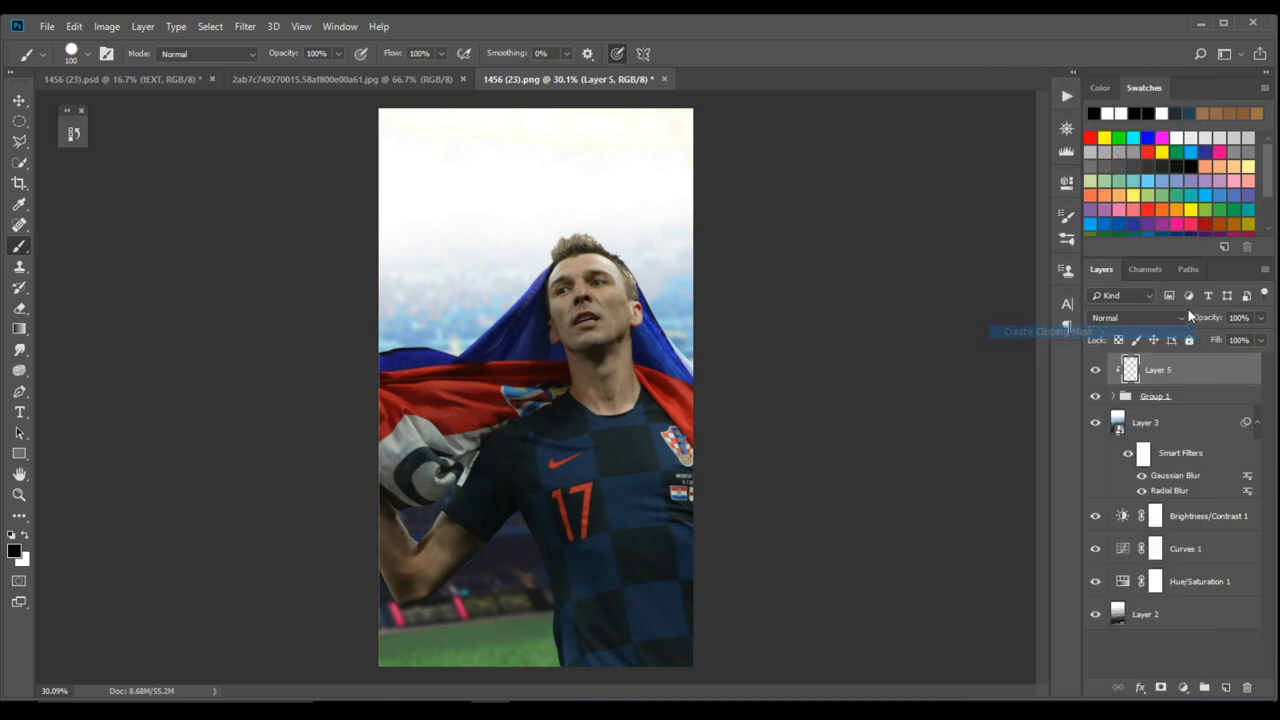
left_click(1142, 317)
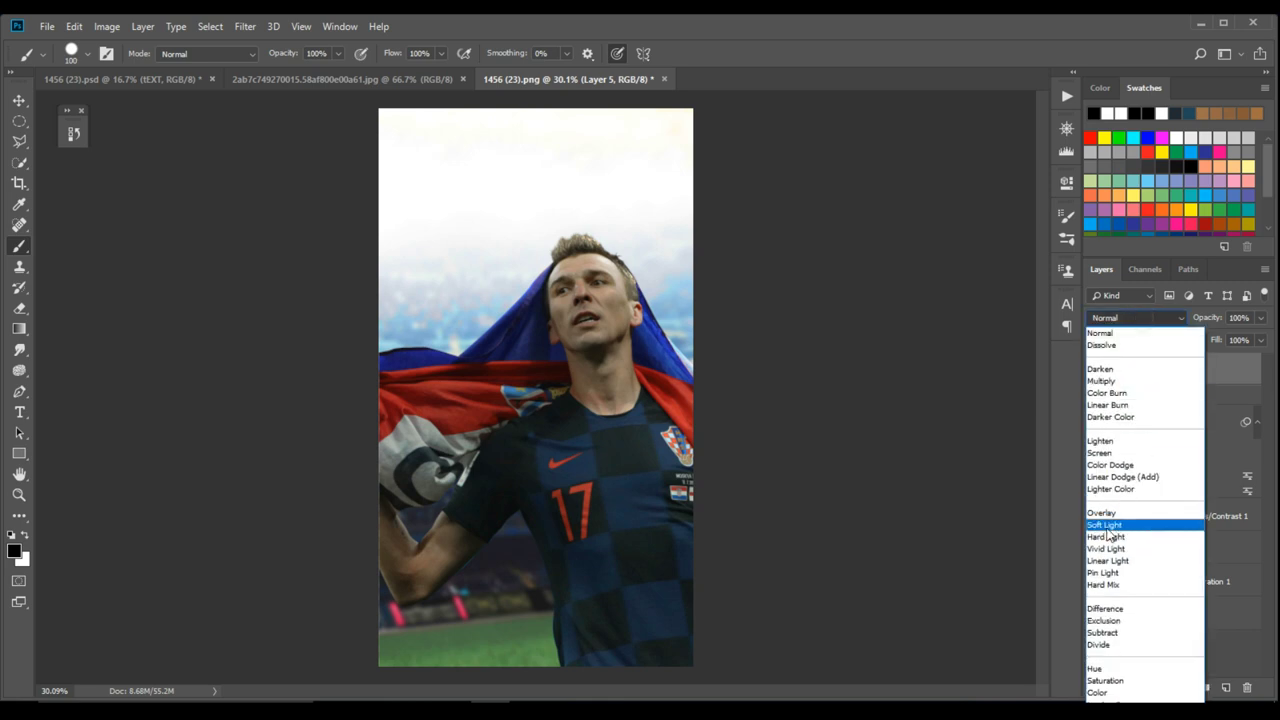
left_click(1111, 514)
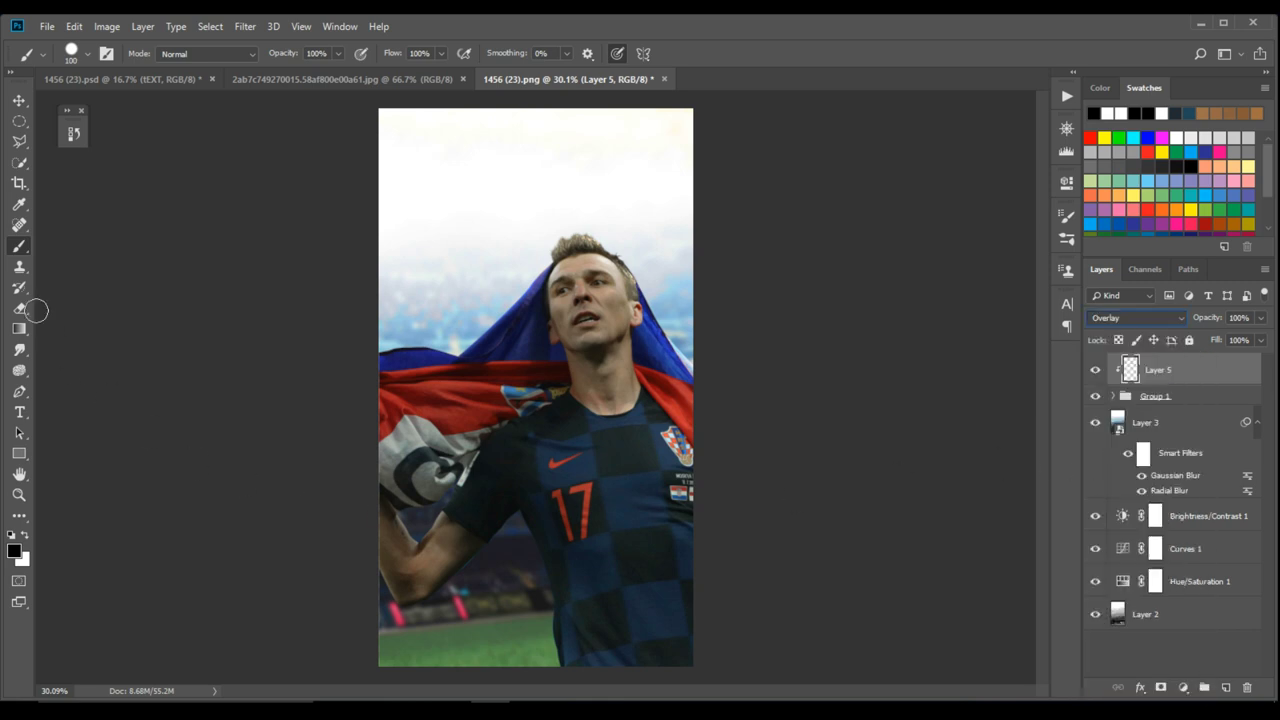
- Set the foreground colour to white and pick a soft round brush with 0% hardness
left_click(14, 550)
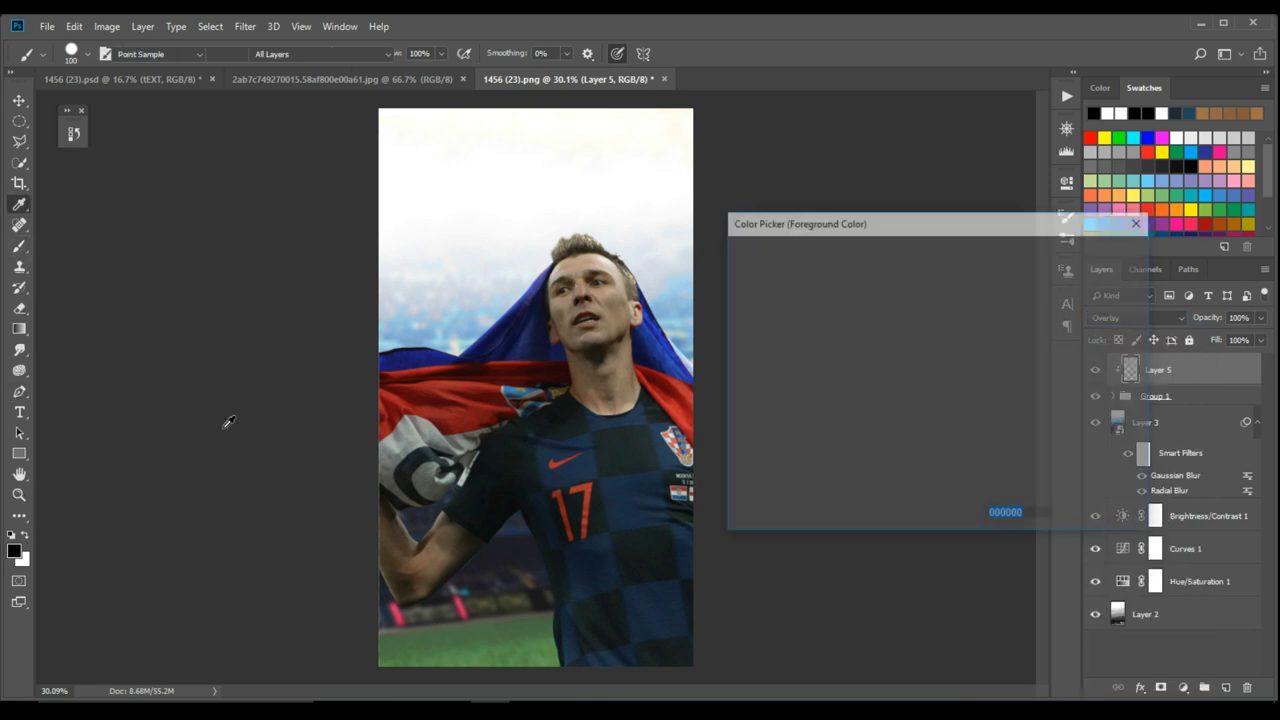
left_click(688, 248)
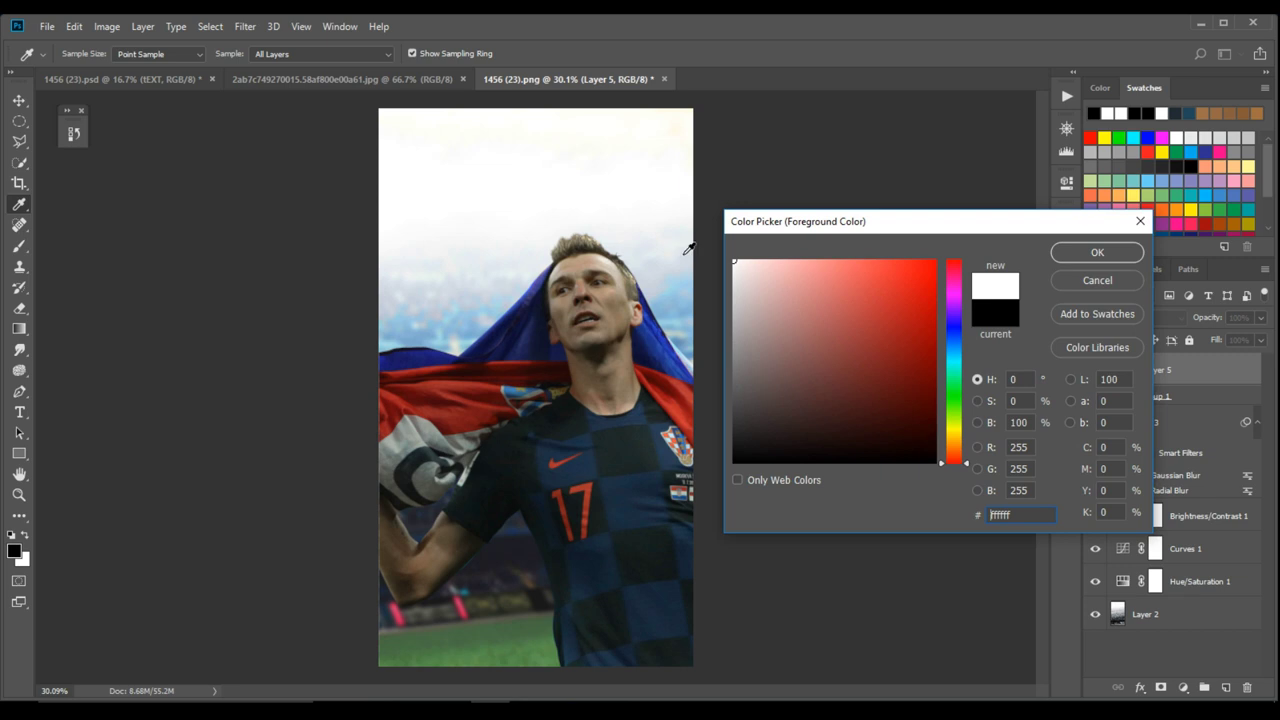
left_click(1069, 253)
key("b")
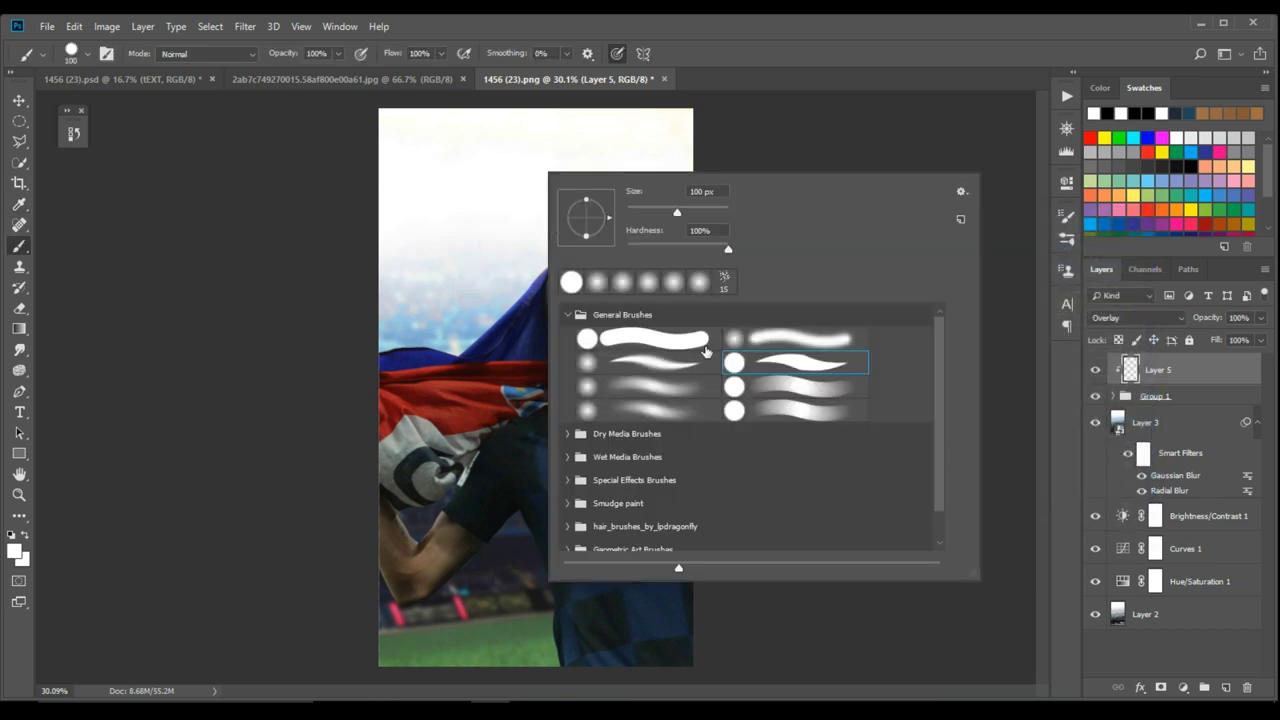
left_click(783, 339)
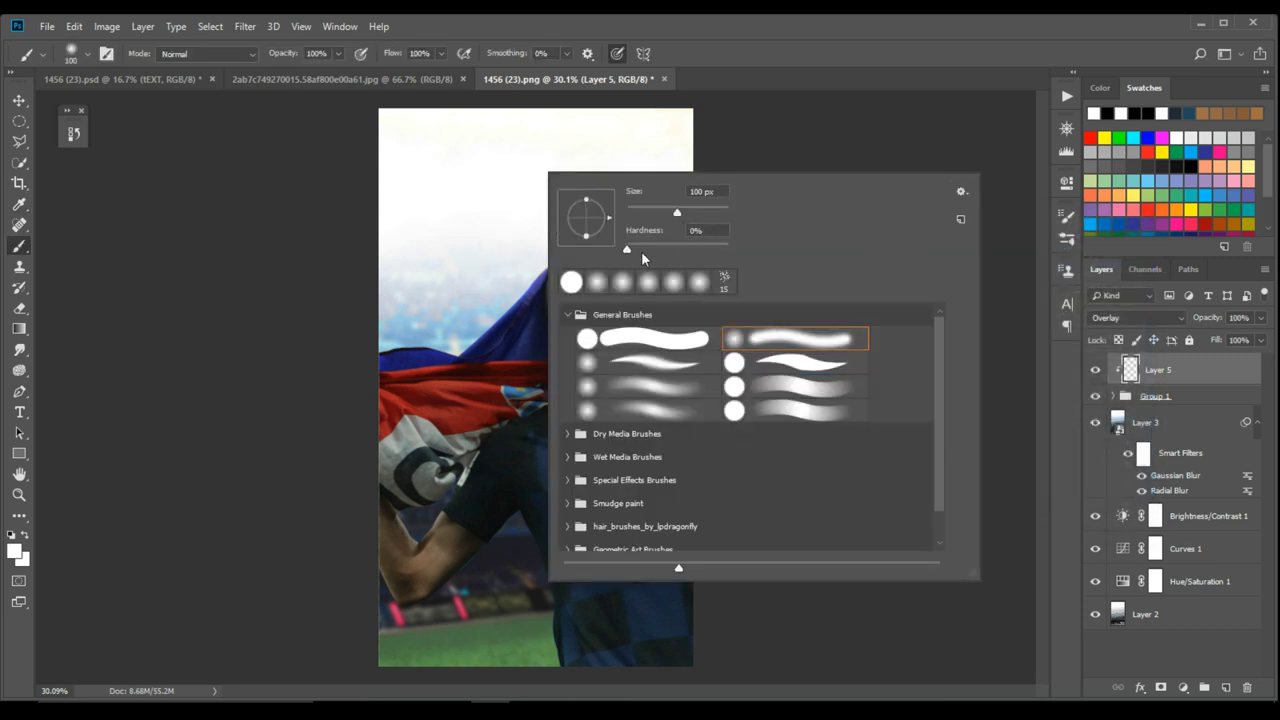
- Paint soft white light with a 254 px brush over the sky and the left arm
left_click(741, 99)
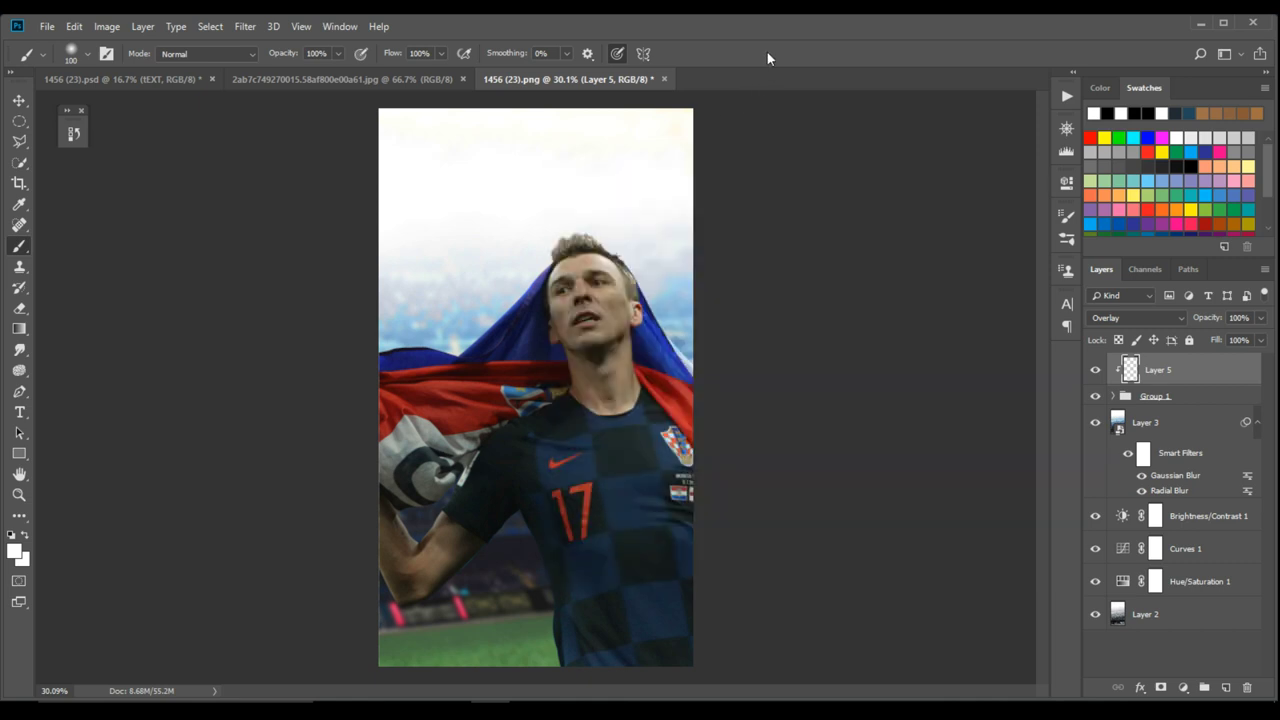
left_click_drag(520, 240, 570, 240)
mouse_move(396, 343)
left_mouse_down()
mouse_move(452, 349)
mouse_move(536, 241)
mouse_move(574, 224)
mouse_move(621, 230)
mouse_move(657, 258)
mouse_move(695, 350)
mouse_move(649, 276)
mouse_move(597, 233)
mouse_move(540, 245)
mouse_move(465, 326)
mouse_move(381, 345)
mouse_move(461, 340)
mouse_move(505, 311)
mouse_move(467, 349)
mouse_move(534, 257)
left_mouse_up()
mouse_move(411, 516)
left_mouse_down()
mouse_move(463, 474)
mouse_move(463, 441)
mouse_move(571, 360)
mouse_move(611, 300)
mouse_move(585, 293)
mouse_move(611, 281)
mouse_move(599, 261)
mouse_move(651, 311)
left_mouse_up()
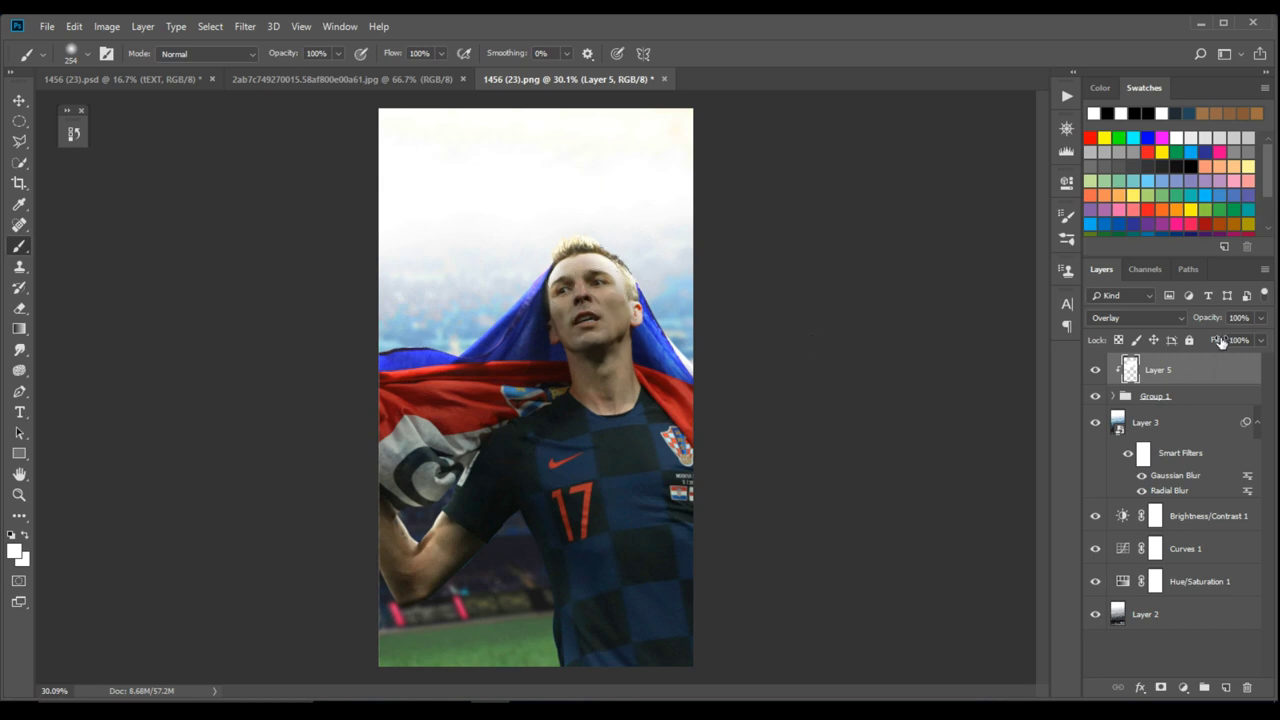
- Set Layer 5's fill to 38%, brush flow to 39% and brush size to 406 px
left_click_drag(1221, 342, 1179, 347)
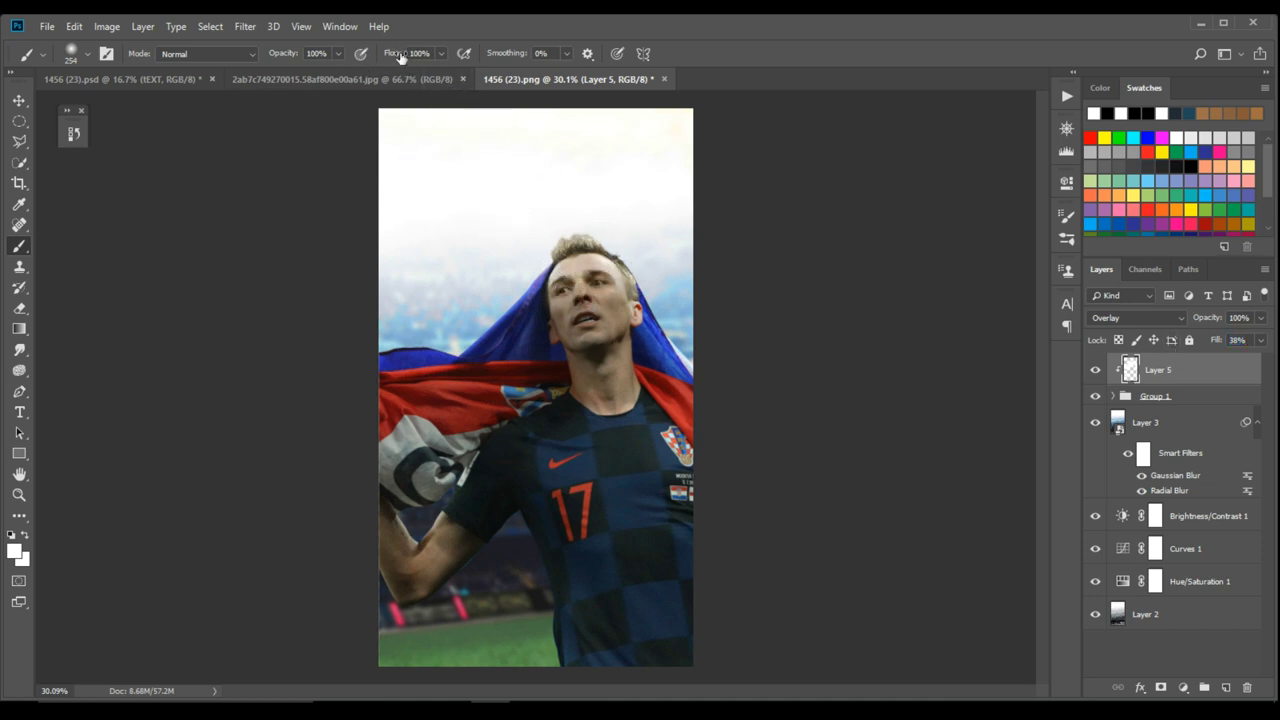
left_click_drag(400, 57, 348, 74)
left_click_drag(634, 251, 660, 275)
key("ctrl")
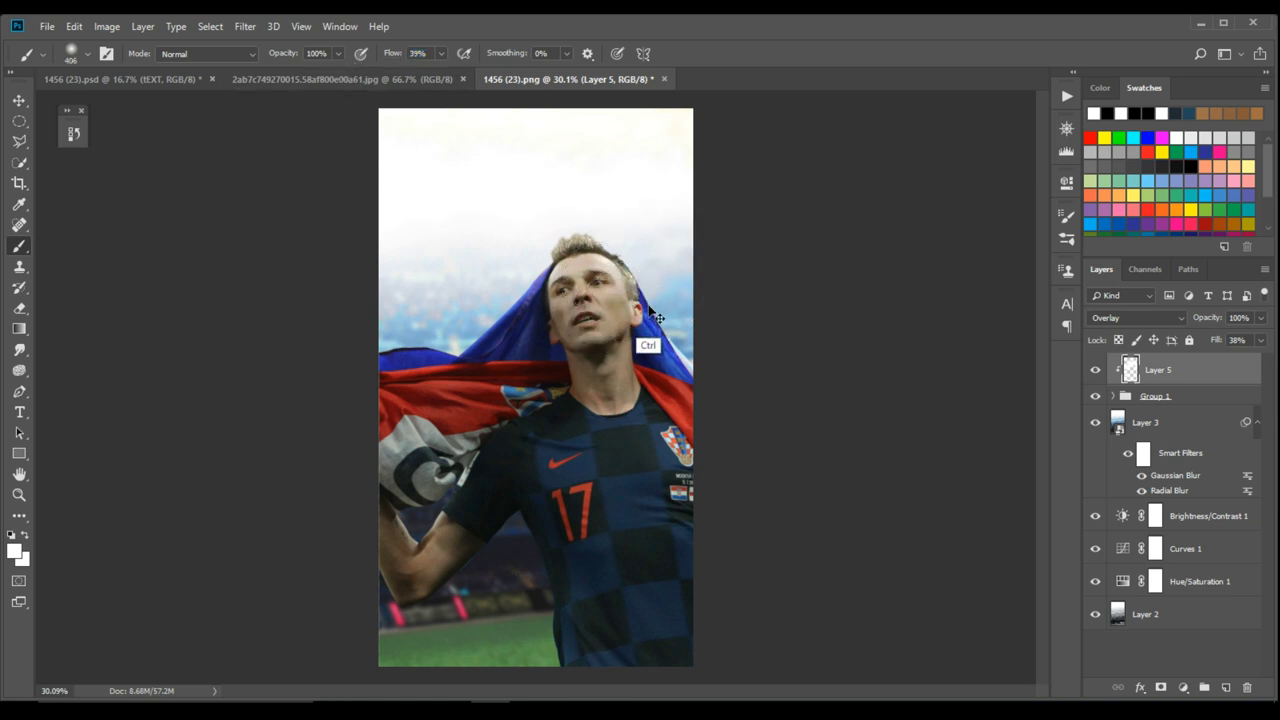
- Create a new Layer 6 clipped to the layer below, in Soft Light mode
left_click(1224, 688)
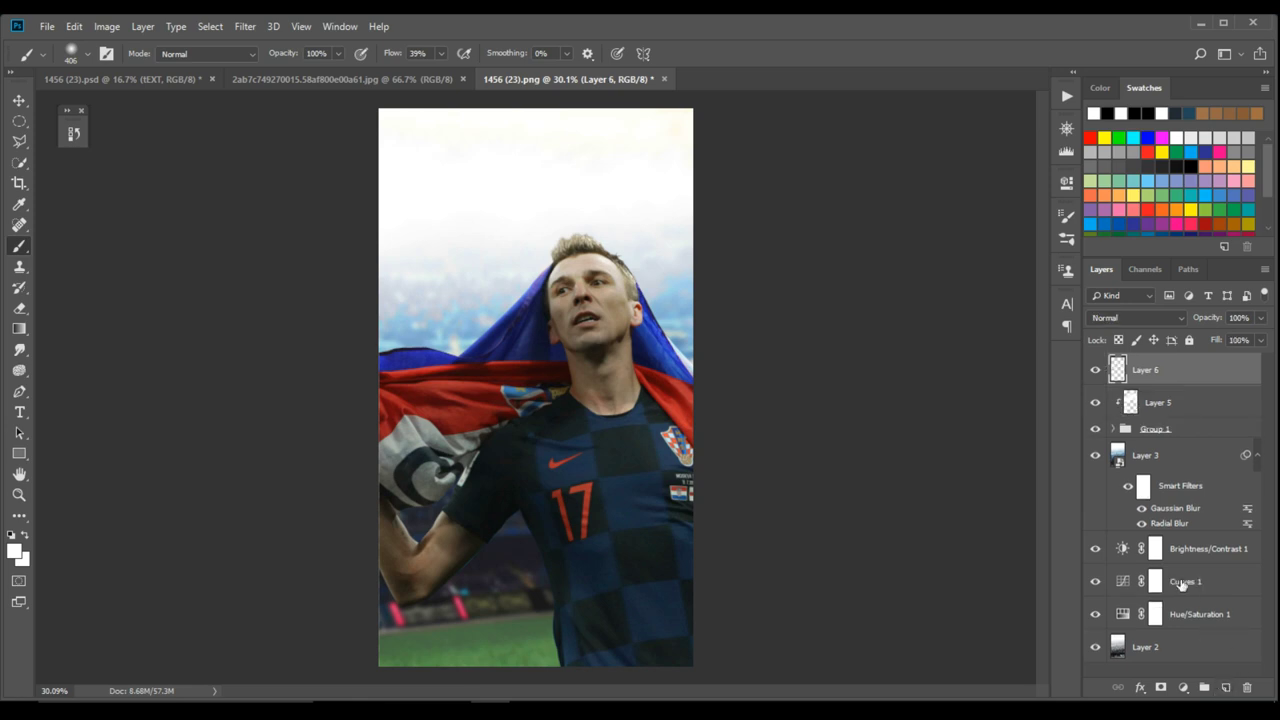
right_click(1185, 380)
left_click(1200, 369)
key("Delete")
left_click(1224, 690)
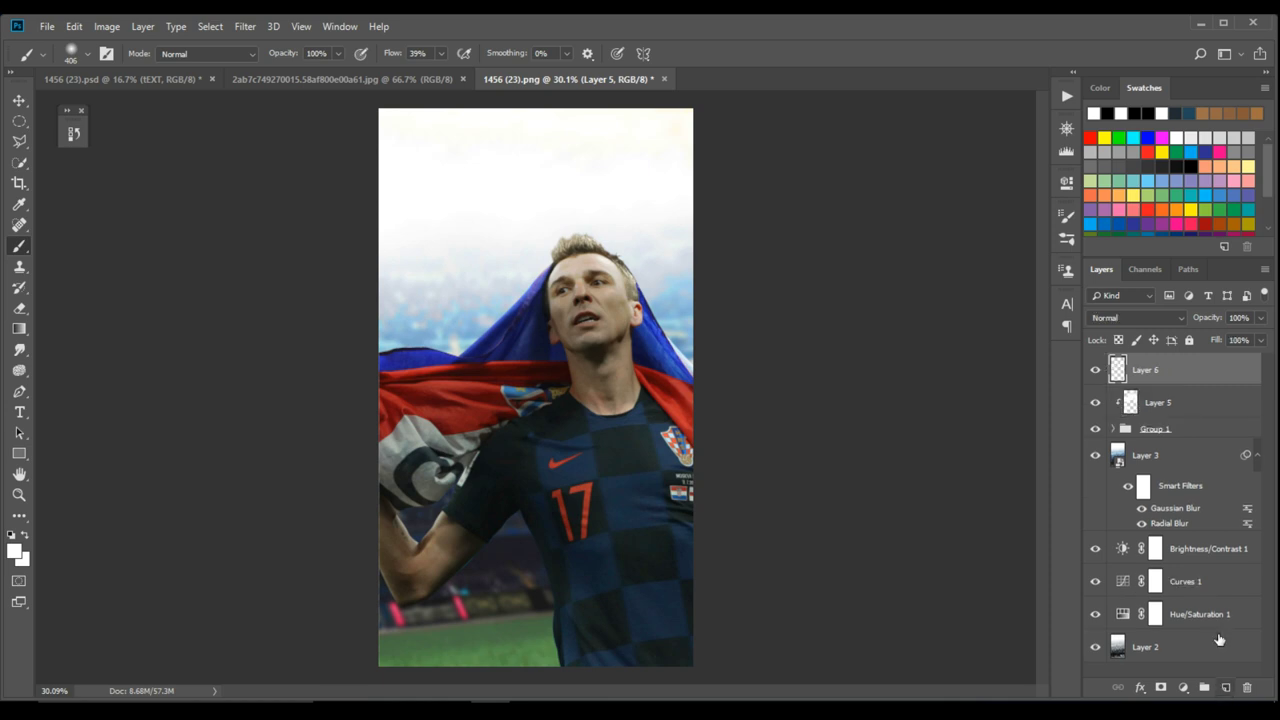
right_click(1182, 377)
left_click(1090, 331)
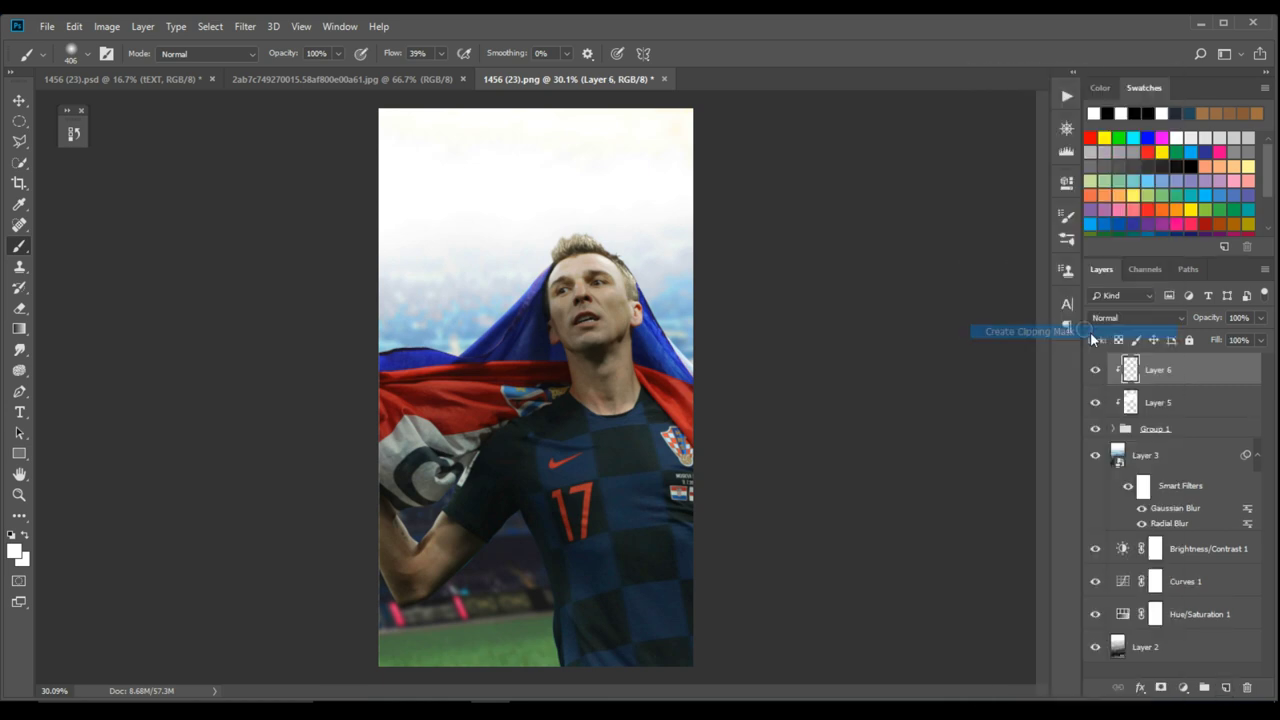
left_click(1136, 319)
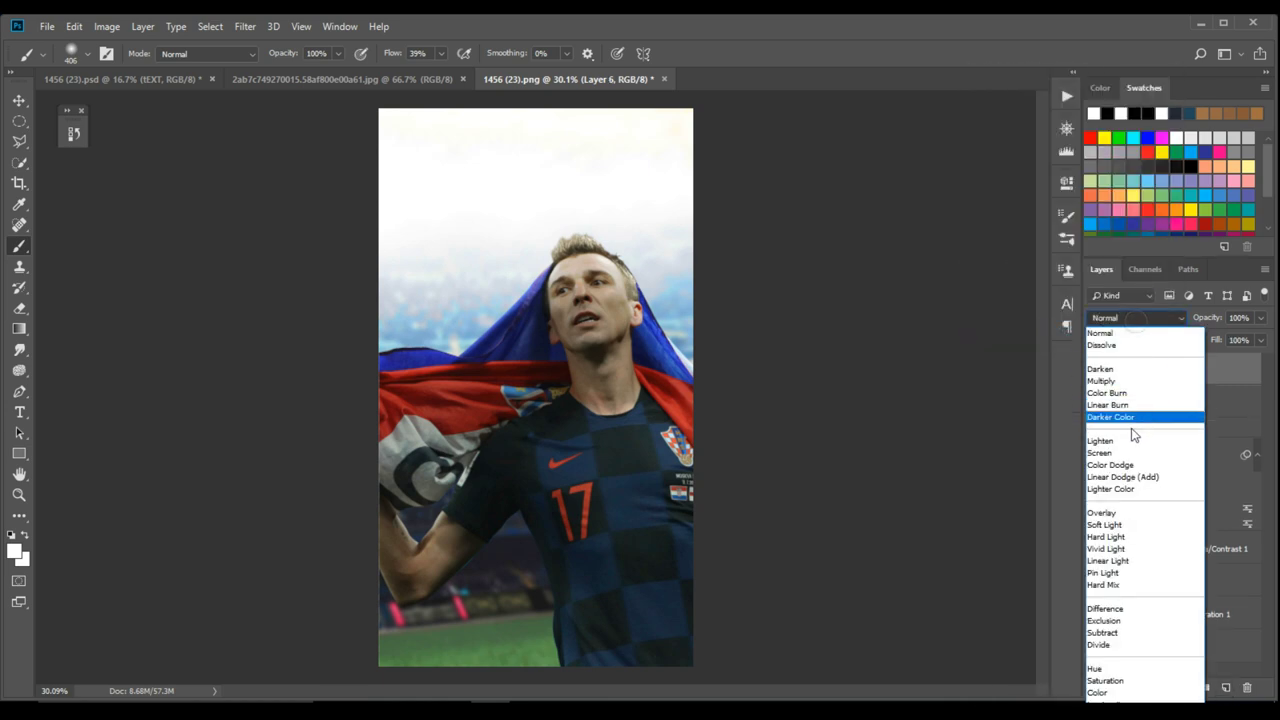
left_click(1127, 527)
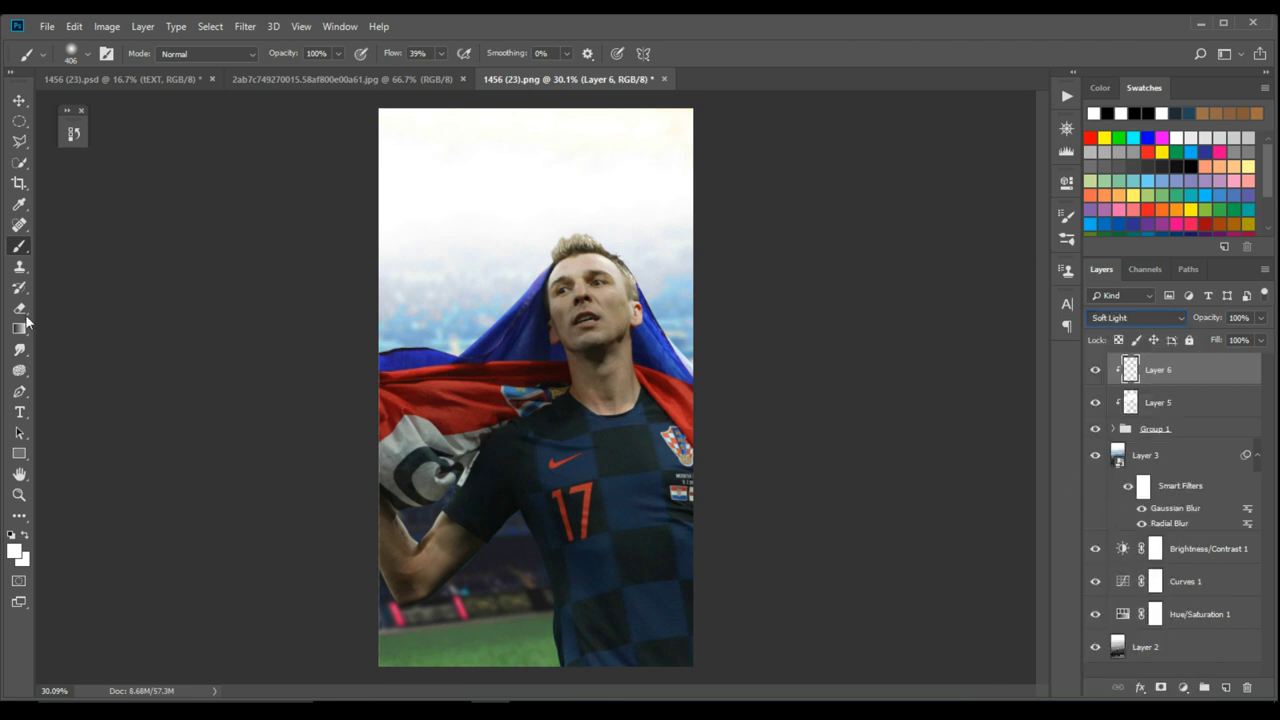
- Set the painting colour to black and the brush to 82% flow at 530 px
left_click(15, 551)
mouse_move(862, 320)
left_mouse_down()
mouse_move(766, 409)
mouse_move(734, 462)
left_mouse_up()
left_click(1078, 256)
key("b")
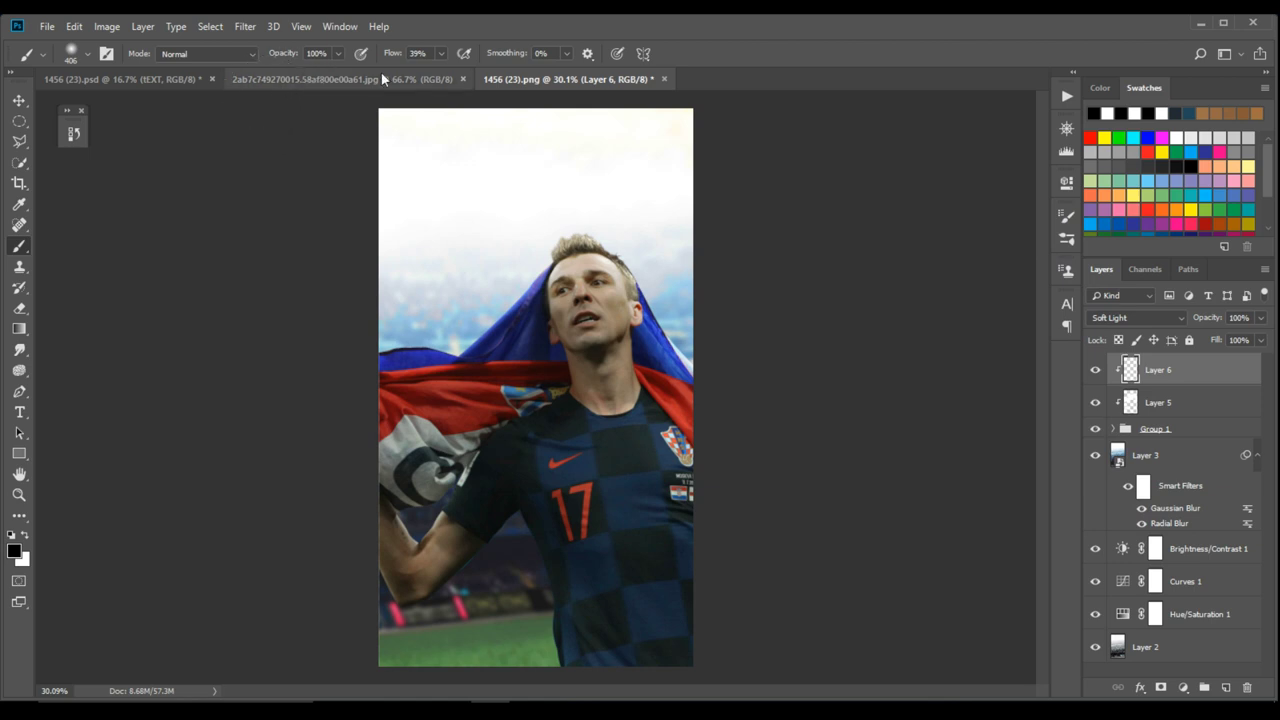
left_click(428, 55)
type("82")
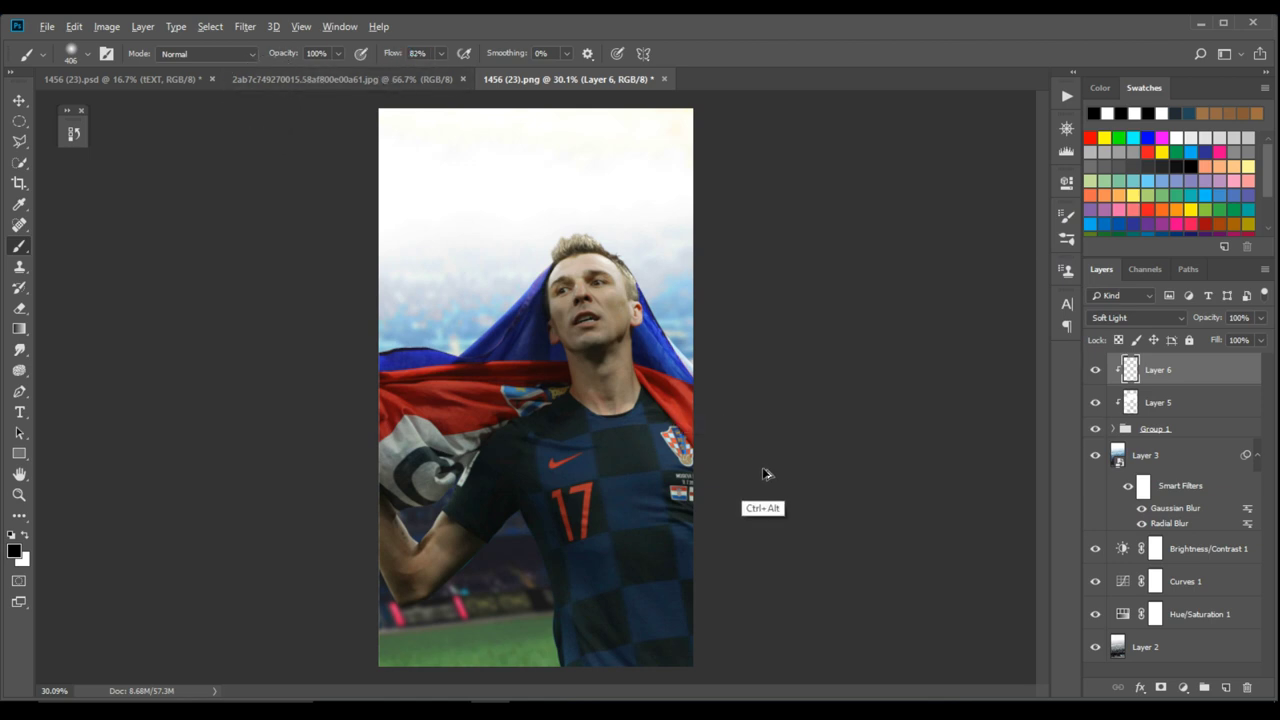
mouse_move(686, 537)
left_mouse_down()
mouse_move(711, 531)
mouse_move(671, 490)
mouse_move(660, 646)
mouse_move(640, 571)
mouse_move(571, 474)
mouse_move(595, 443)
left_mouse_up()
mouse_move(543, 405)
left_mouse_down()
mouse_move(500, 415)
mouse_move(621, 363)
mouse_move(612, 412)
mouse_move(503, 506)
mouse_move(470, 481)
mouse_move(497, 442)
mouse_move(515, 461)
mouse_move(592, 482)
mouse_move(620, 471)
left_mouse_up()
right_click(526, 384)
key("Escape")
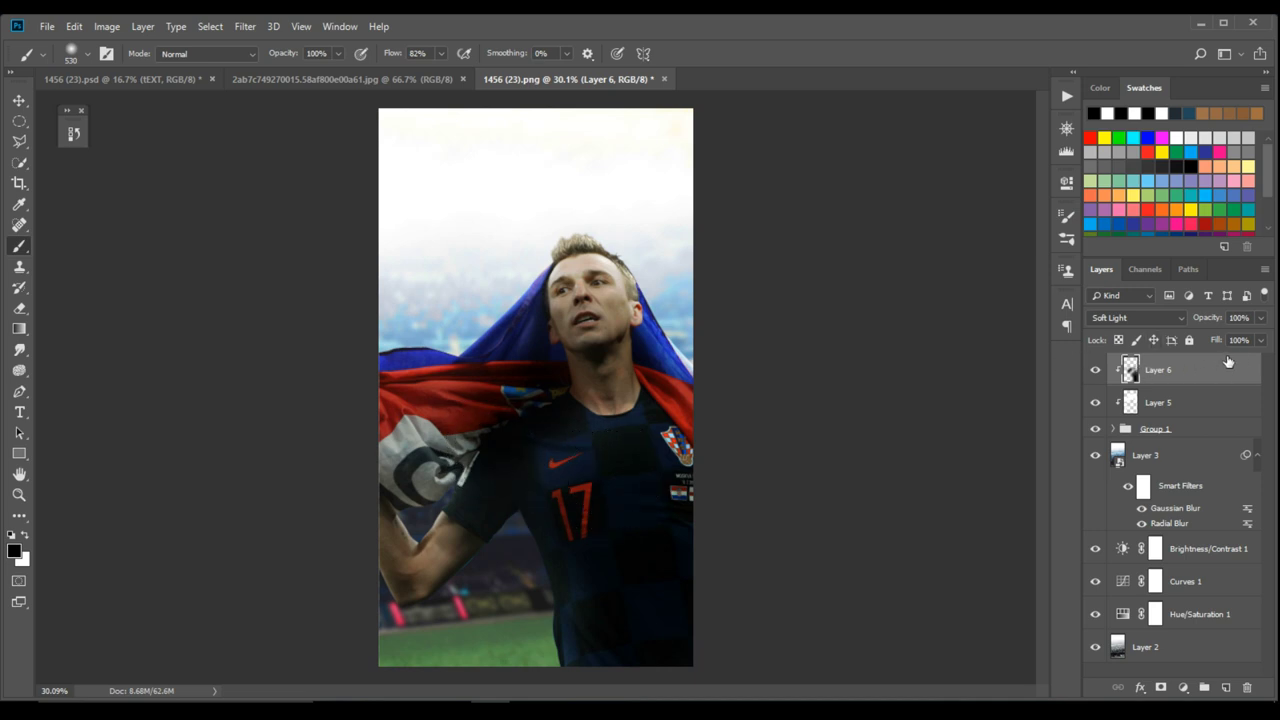
- Lower Layer 6's fill to 51%
left_click(1260, 341)
left_click_drag(1225, 358, 1216, 358)
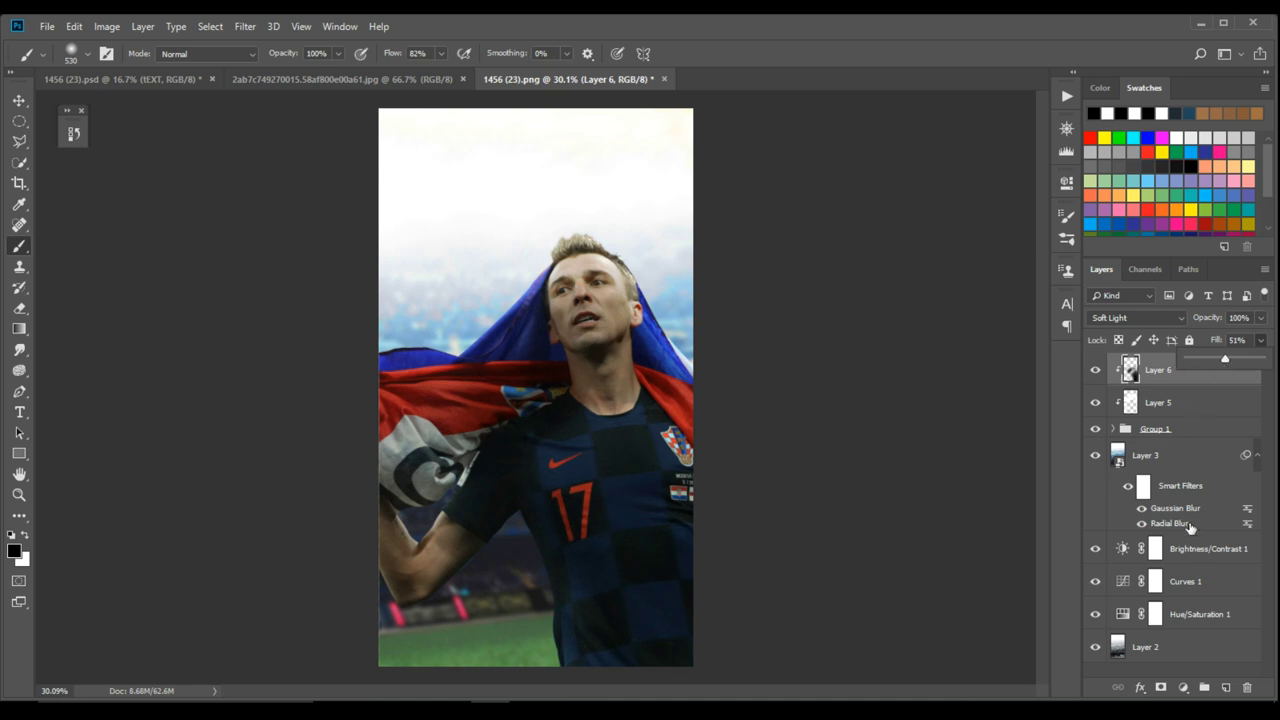
left_click(1159, 383)
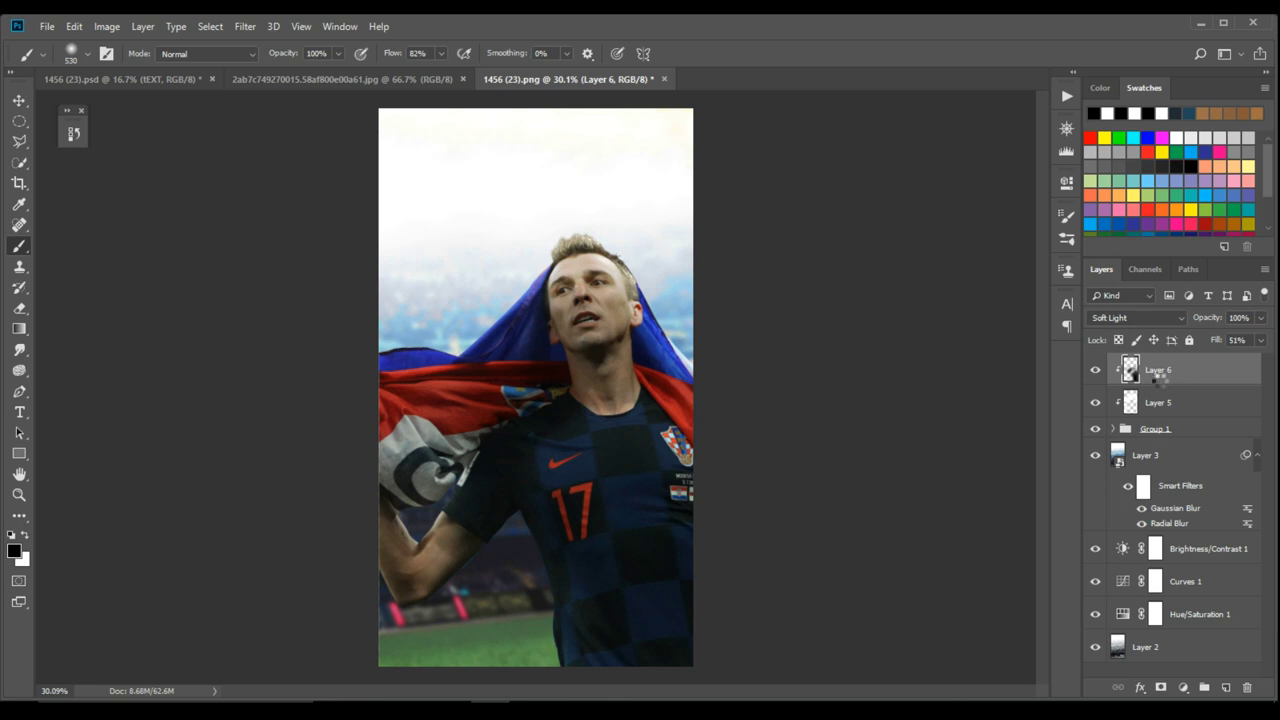
- Stamp all visible layers into a new Layer 7 and bring it into the Camera Raw Filter
key("ctrl+alt+shift+e")
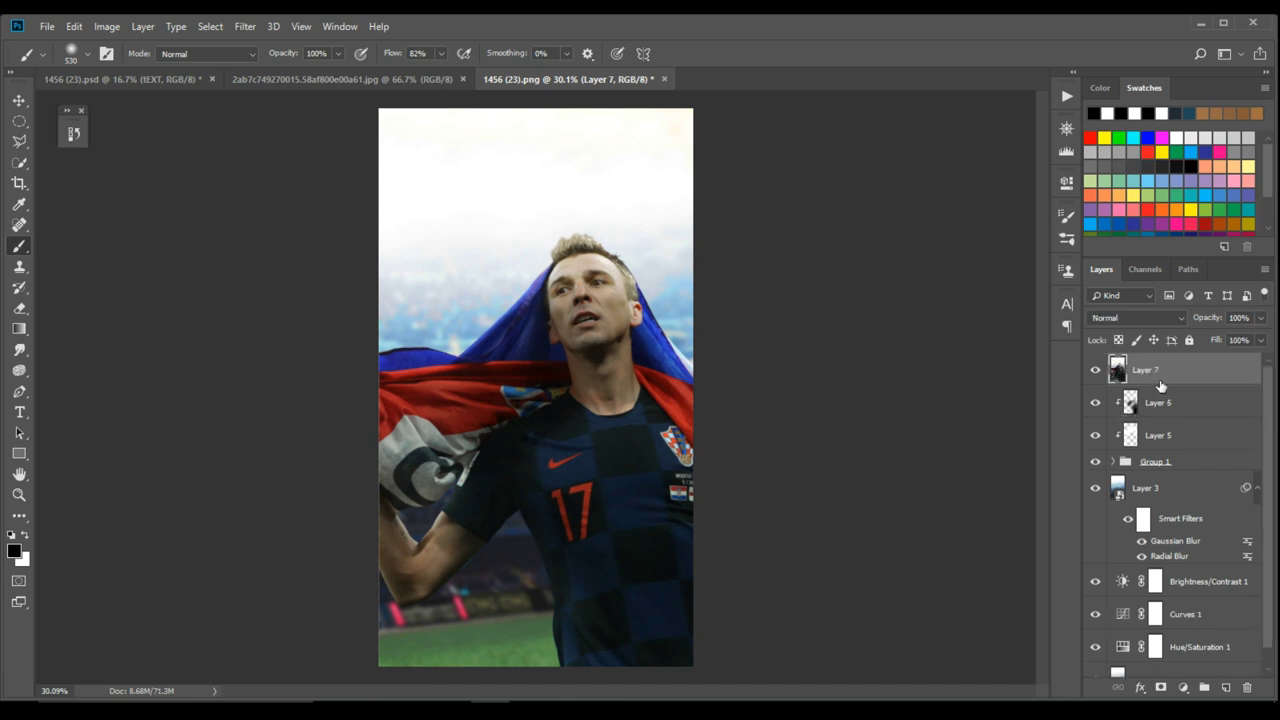
left_click(259, 30)
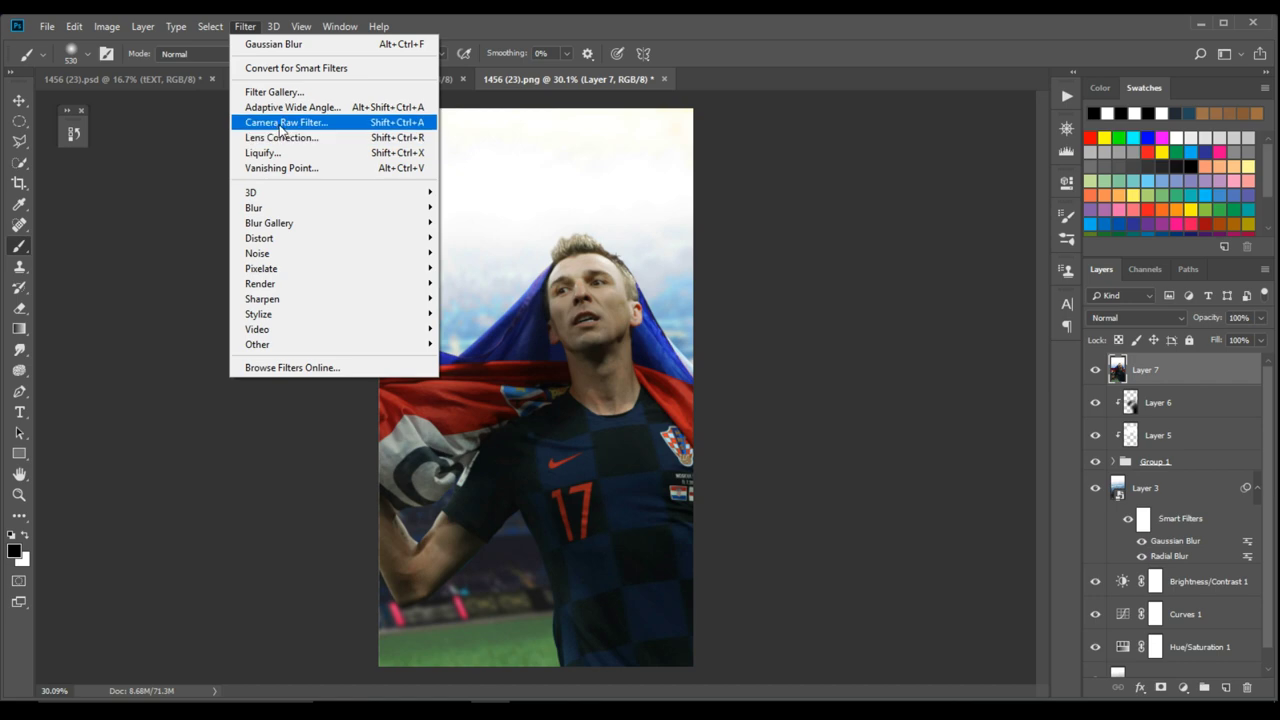
left_click(279, 124)
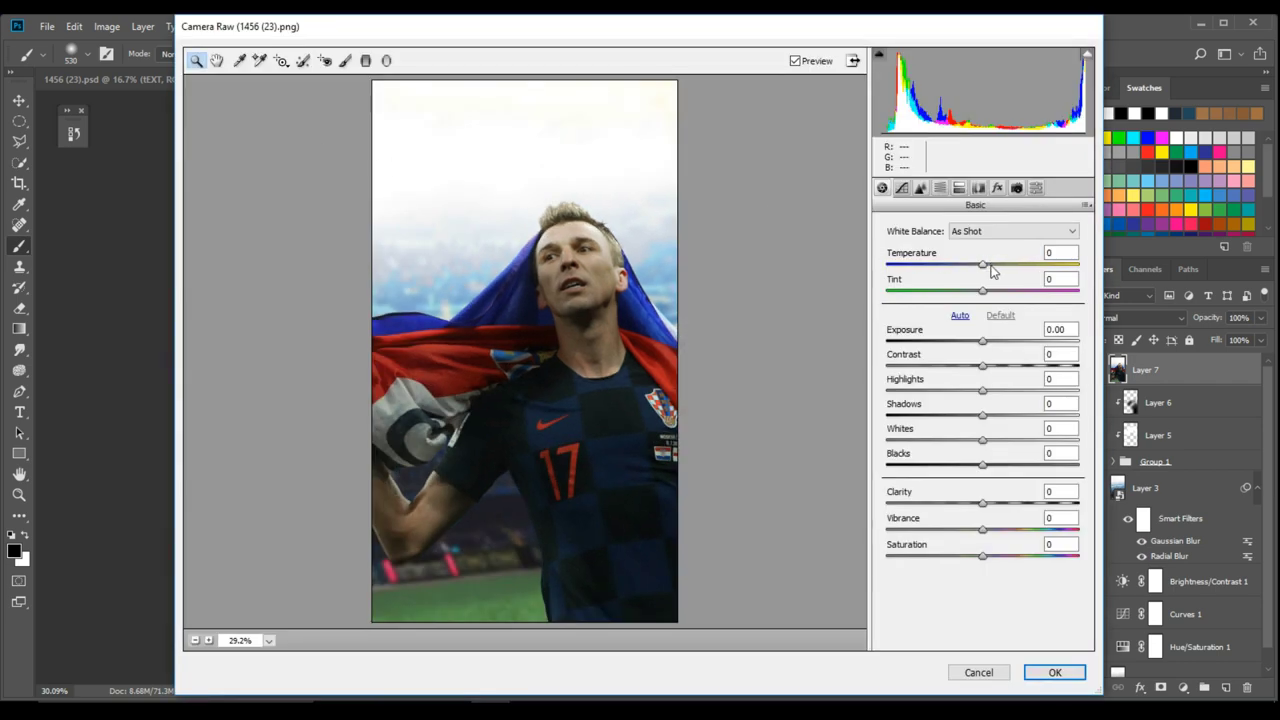
- Set Temperature -16, Exposure +0.40, Contrast +18, Highlights -29, Blacks -27 and Clarity +12
left_click_drag(981, 266, 965, 278)
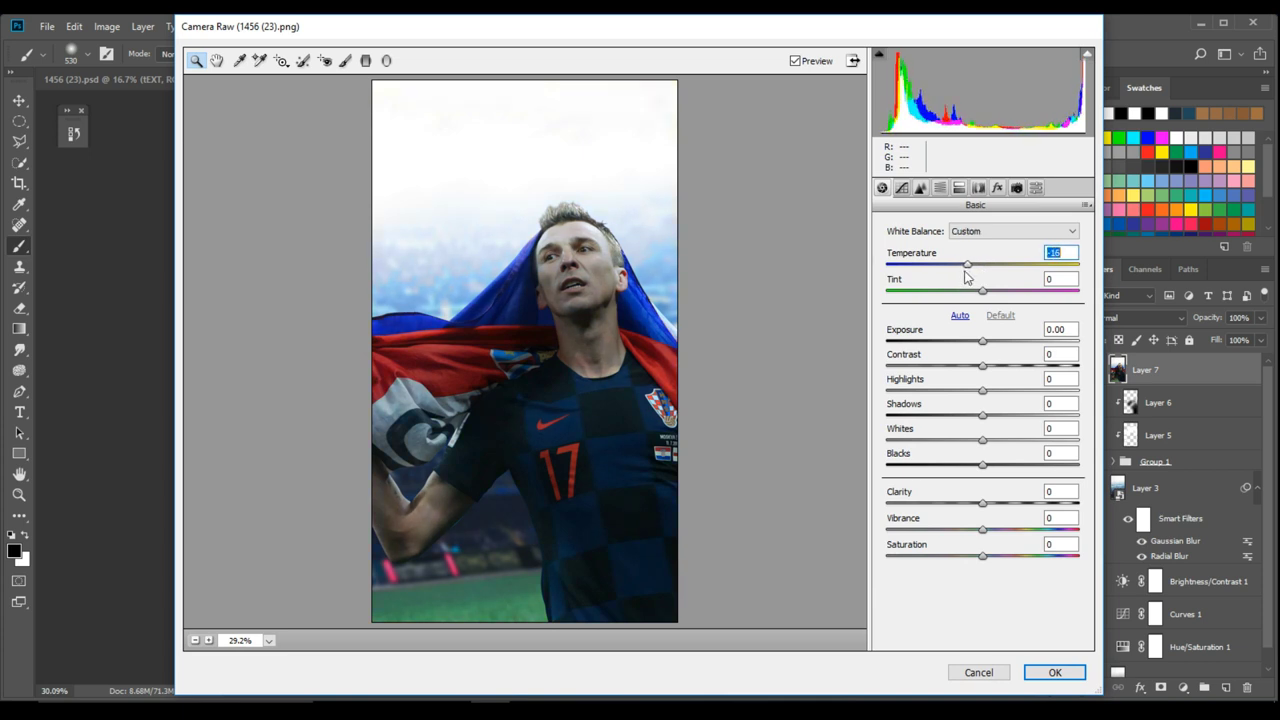
left_click_drag(984, 344, 991, 343)
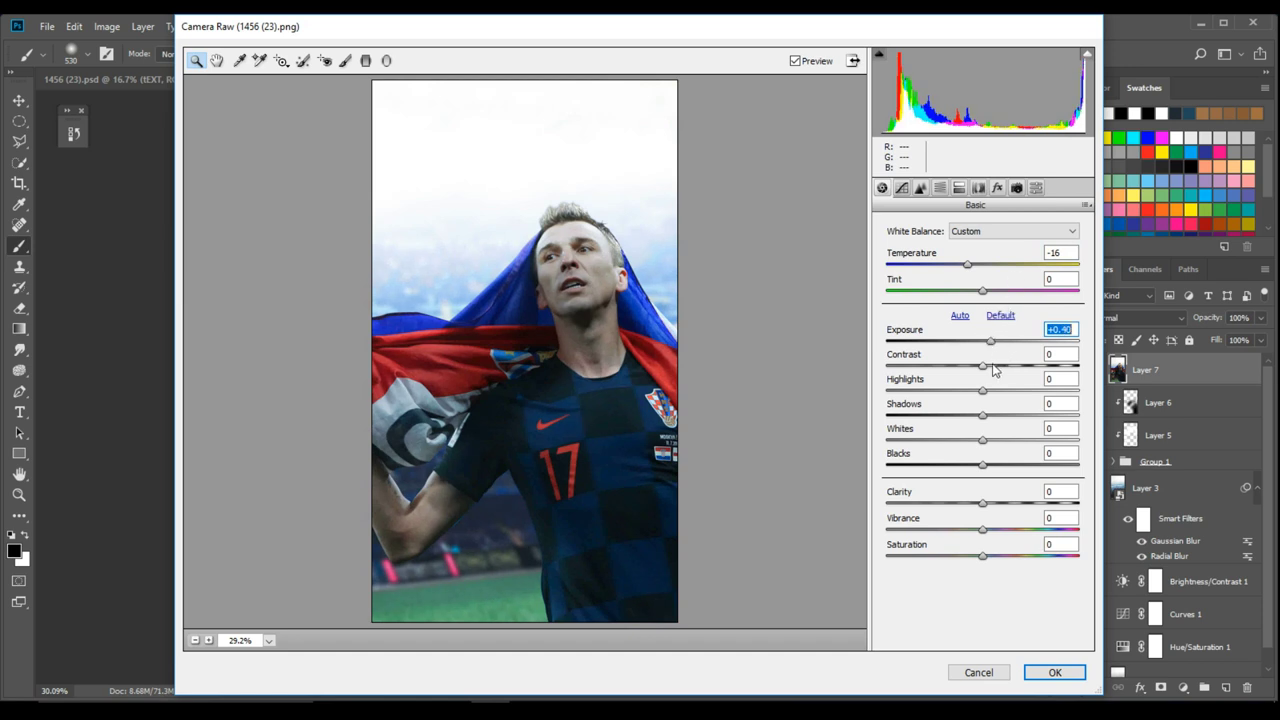
left_click_drag(983, 366, 990, 420)
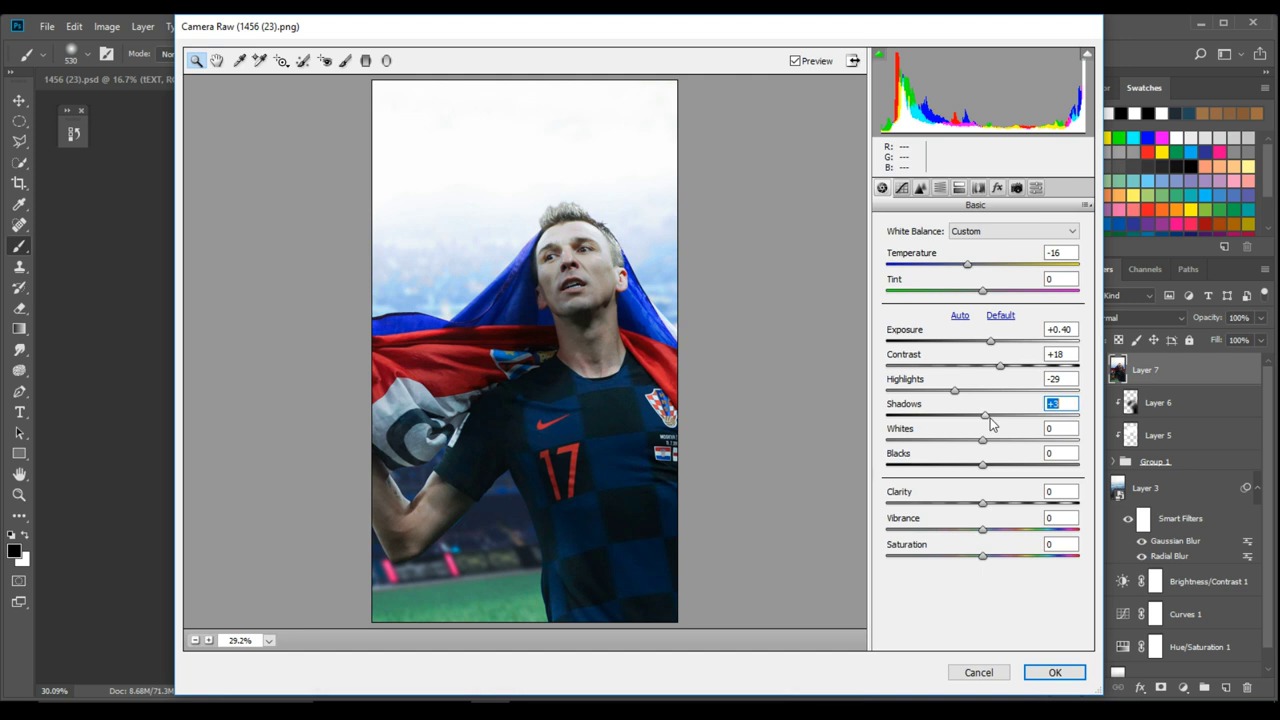
mouse_move(982, 456)
left_mouse_down()
mouse_move(1017, 452)
mouse_move(966, 457)
mouse_move(993, 455)
mouse_move(981, 465)
left_mouse_up()
type("0")
left_click_drag(984, 470, 962, 485)
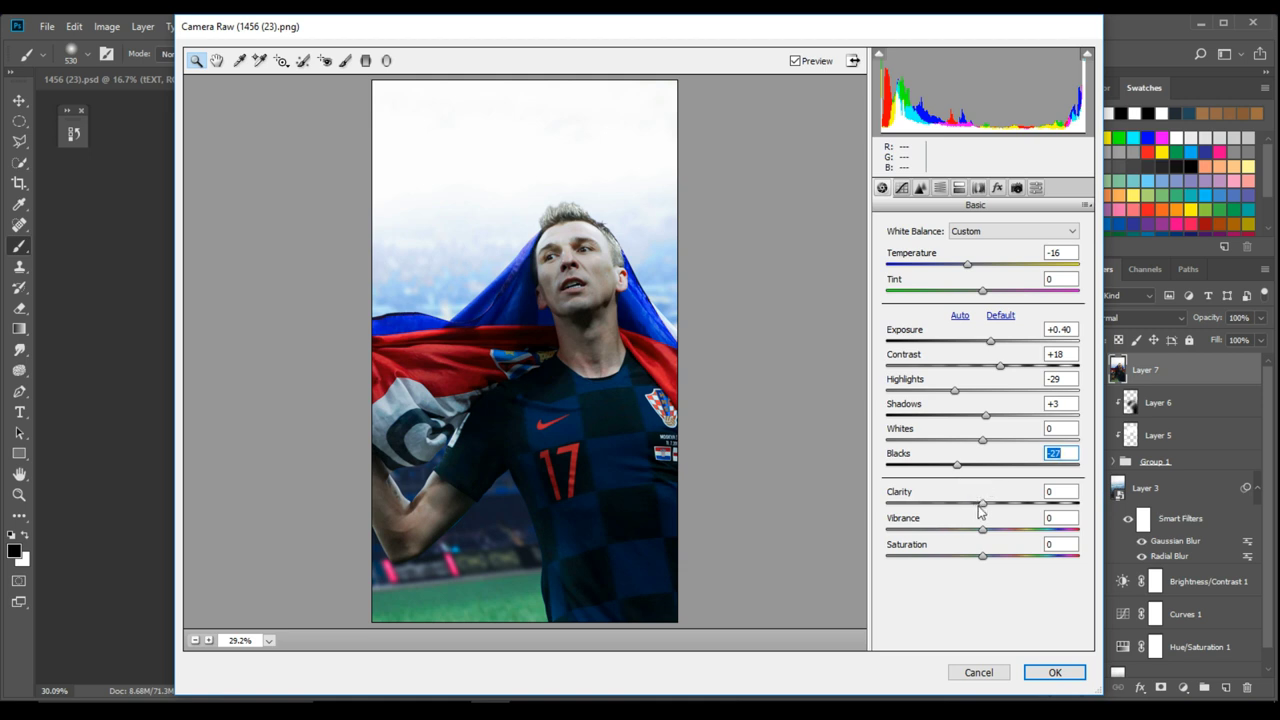
left_click_drag(983, 508, 996, 513)
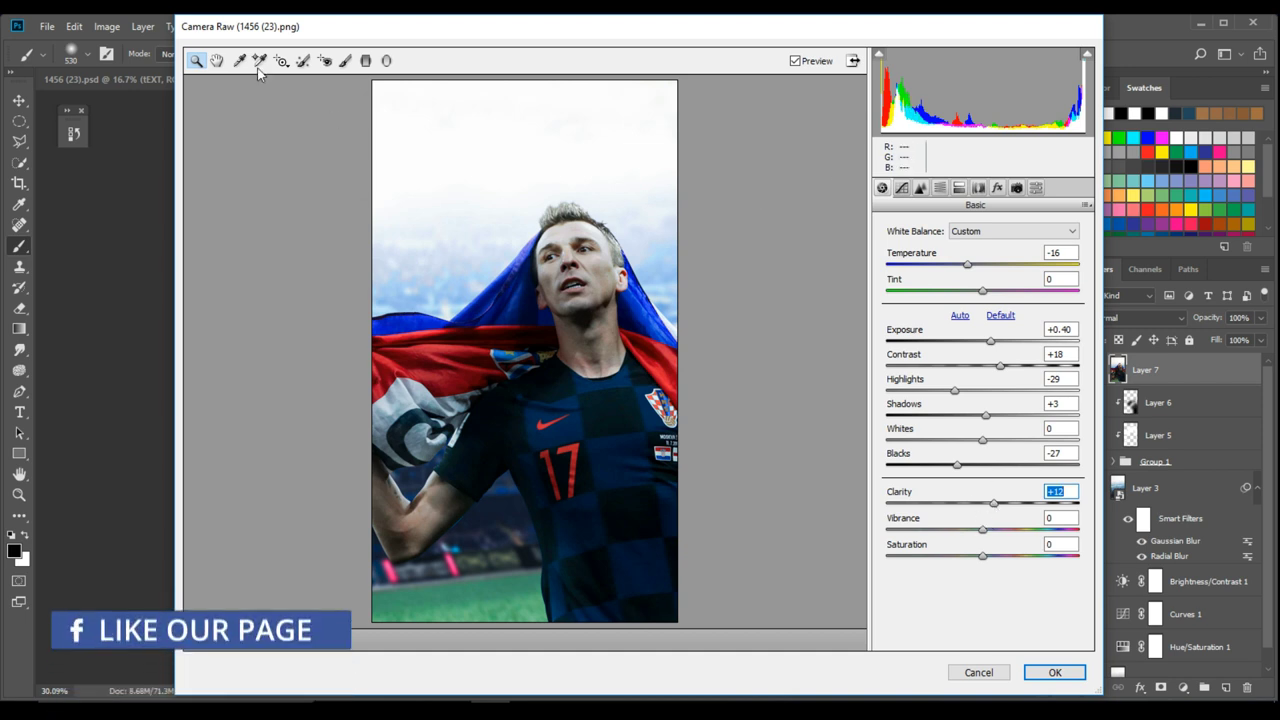
- Paint the sky with a size-65 adjustment brush at Exposure +0.30 and slight clarity
left_click(346, 61)
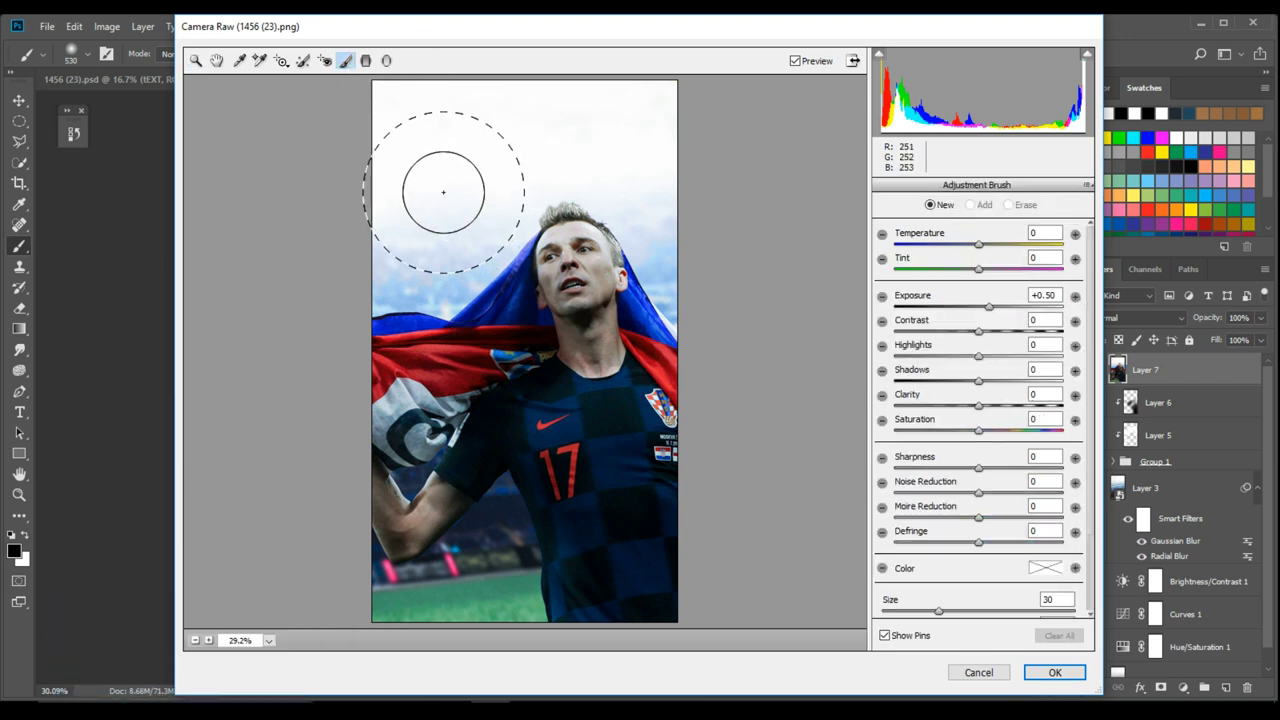
mouse_move(443, 192)
left_mouse_down()
mouse_move(497, 191)
mouse_move(417, 209)
mouse_move(447, 221)
mouse_move(417, 229)
mouse_move(453, 211)
mouse_move(423, 286)
mouse_move(471, 257)
left_mouse_up()
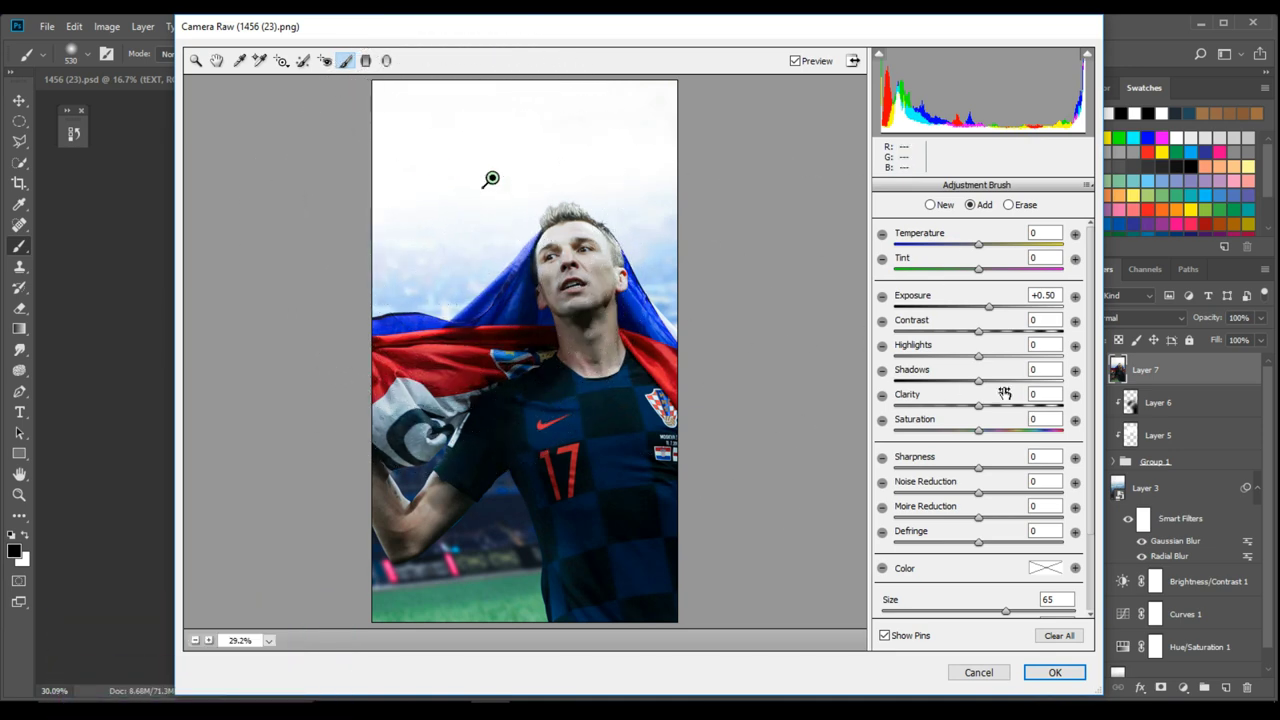
mouse_move(990, 308)
left_mouse_down()
mouse_move(976, 309)
mouse_move(987, 323)
left_mouse_up()
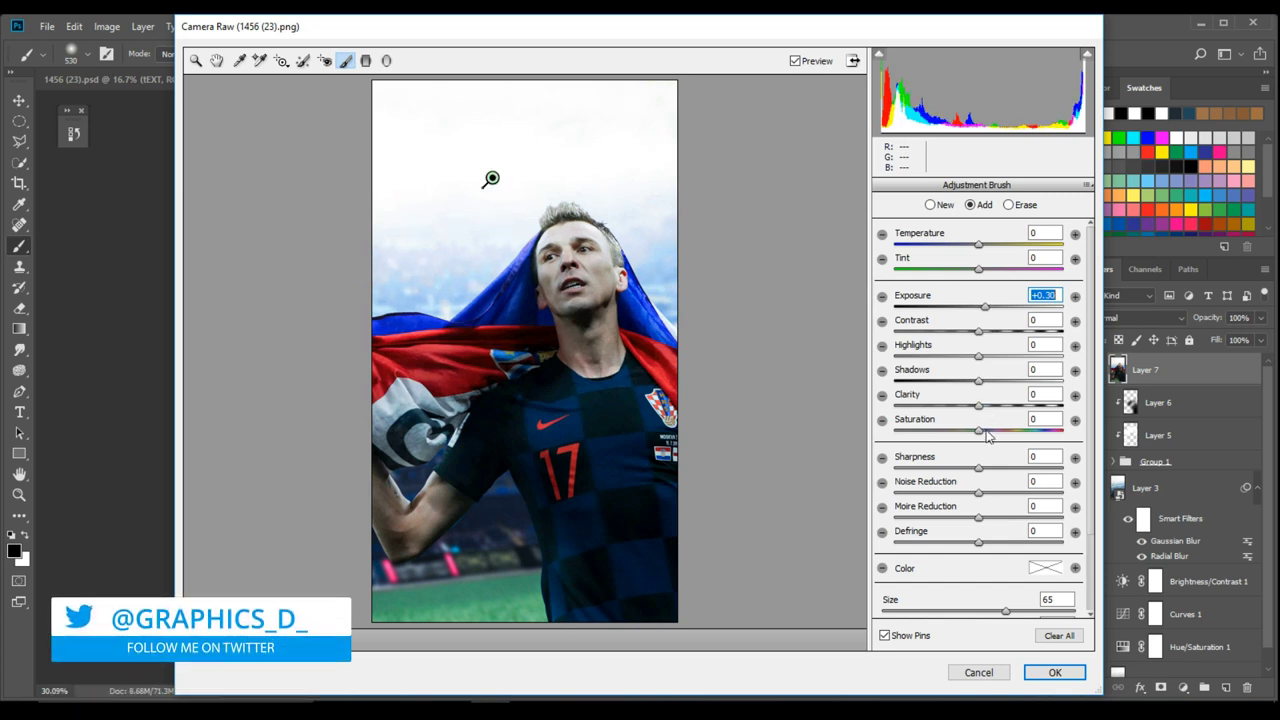
left_click_drag(983, 408, 986, 408)
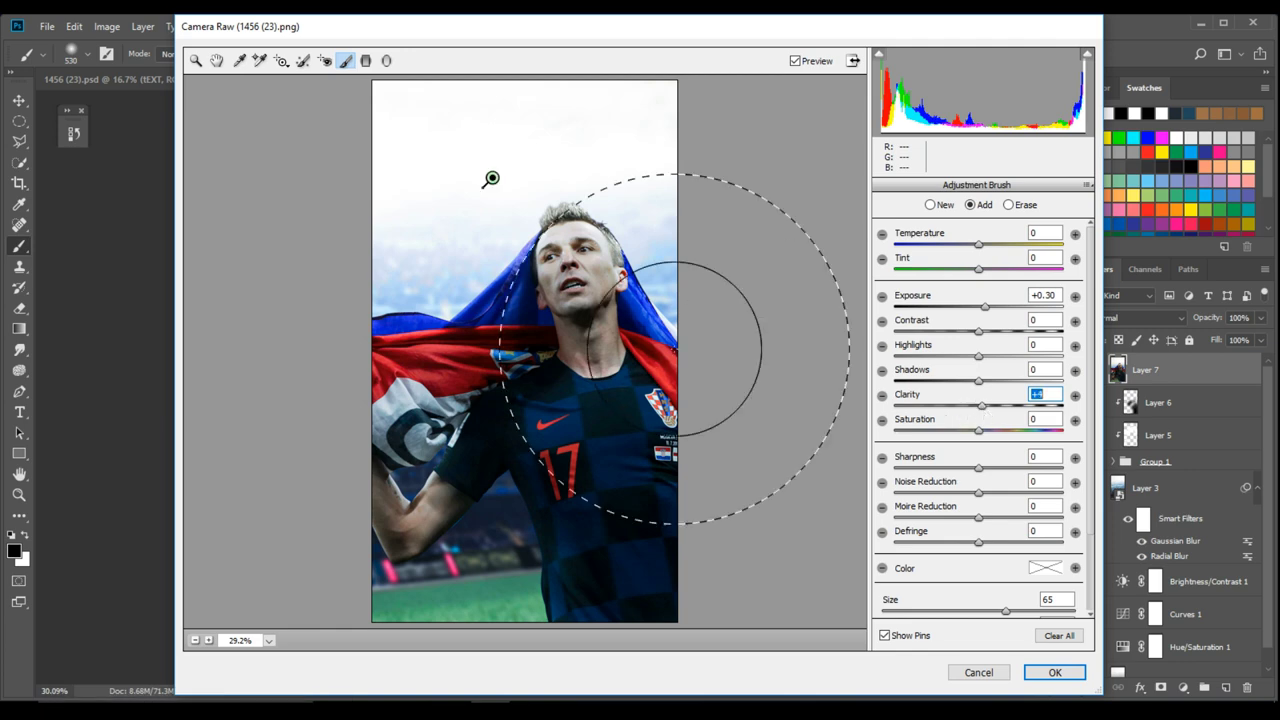
- Draw a radial filter ellipse around the player and darken the outside to Exposure -2.05
left_click(388, 61)
left_click_drag(537, 317, 685, 486)
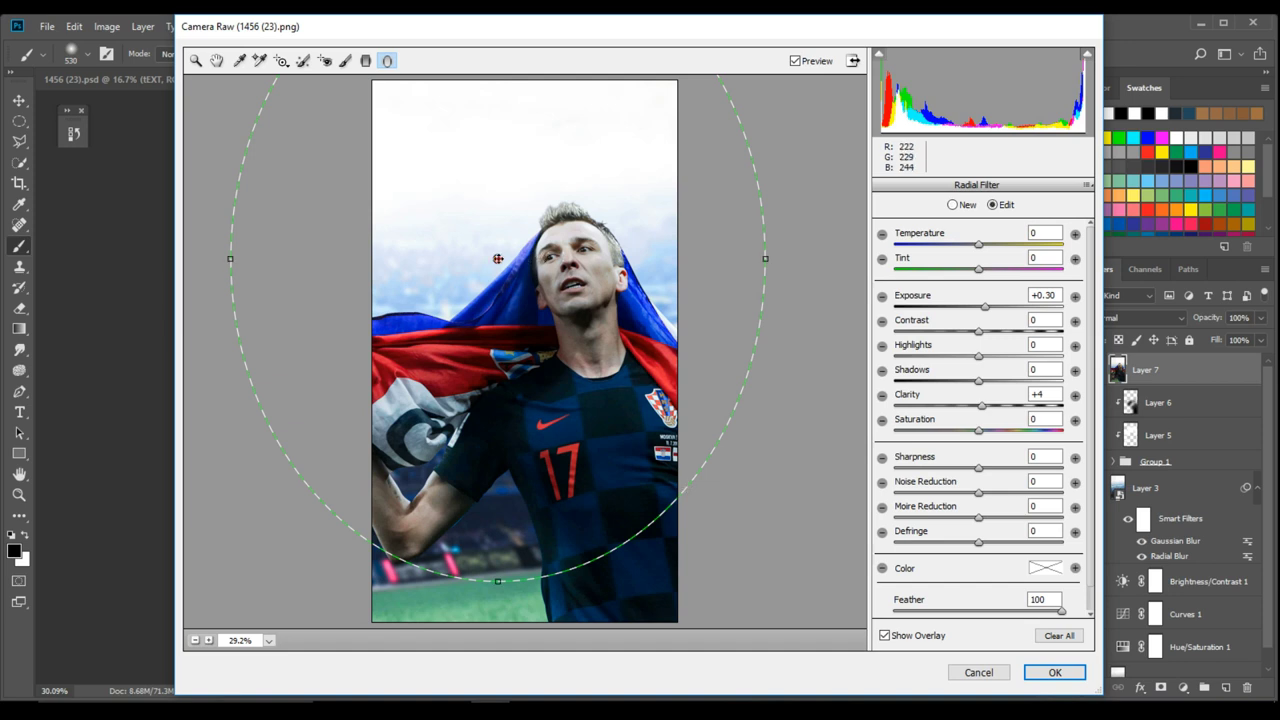
left_click_drag(498, 259, 489, 264)
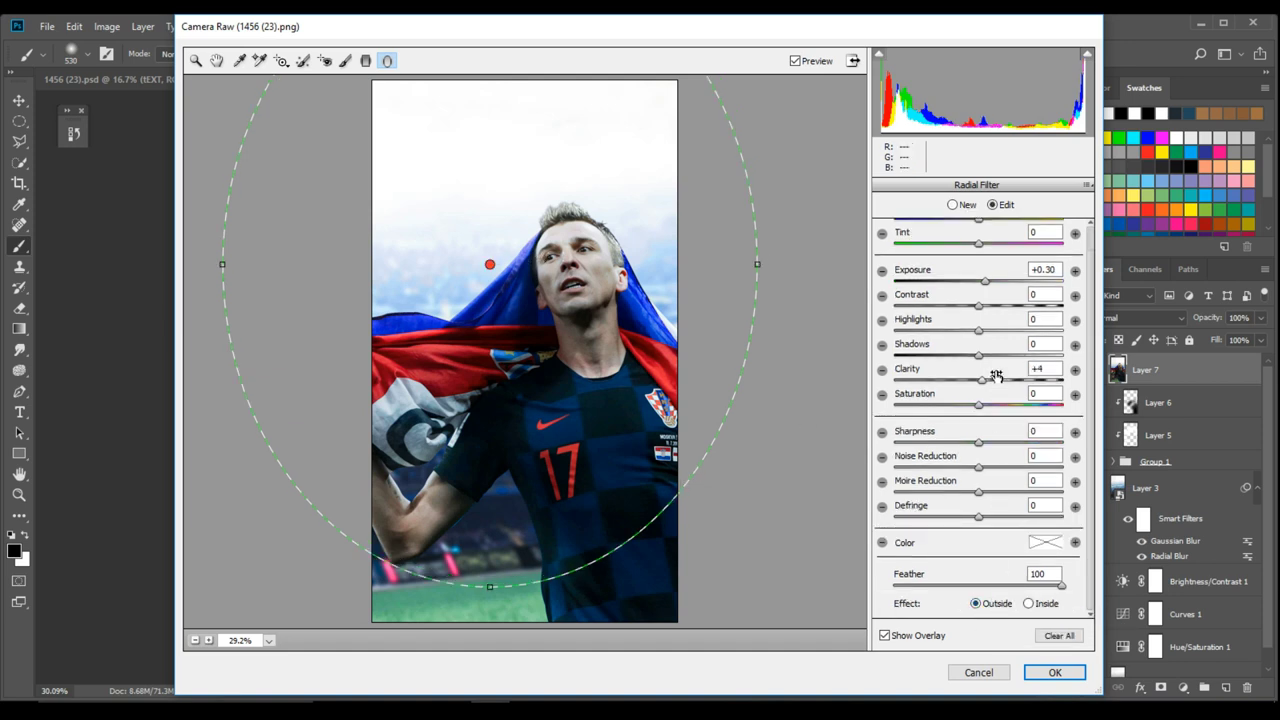
scroll(997, 377, "up", 1)
left_click_drag(985, 312, 936, 318)
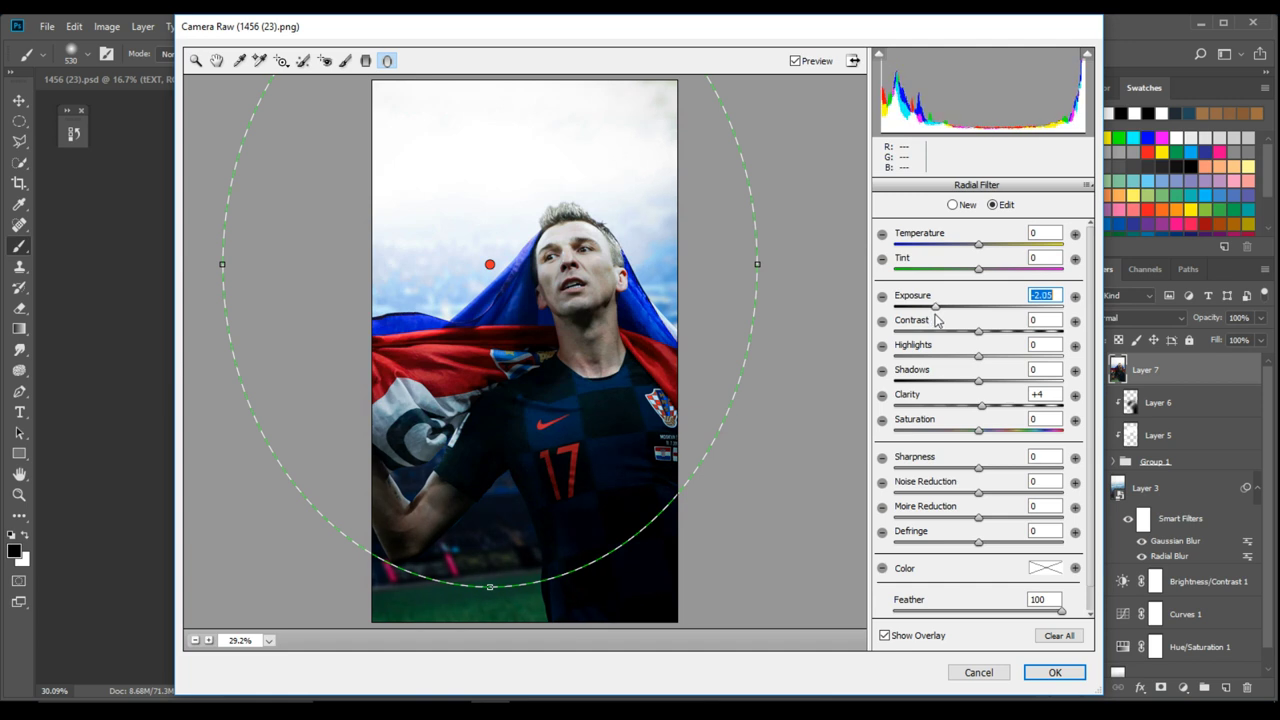
left_click_drag(489, 264, 503, 273)
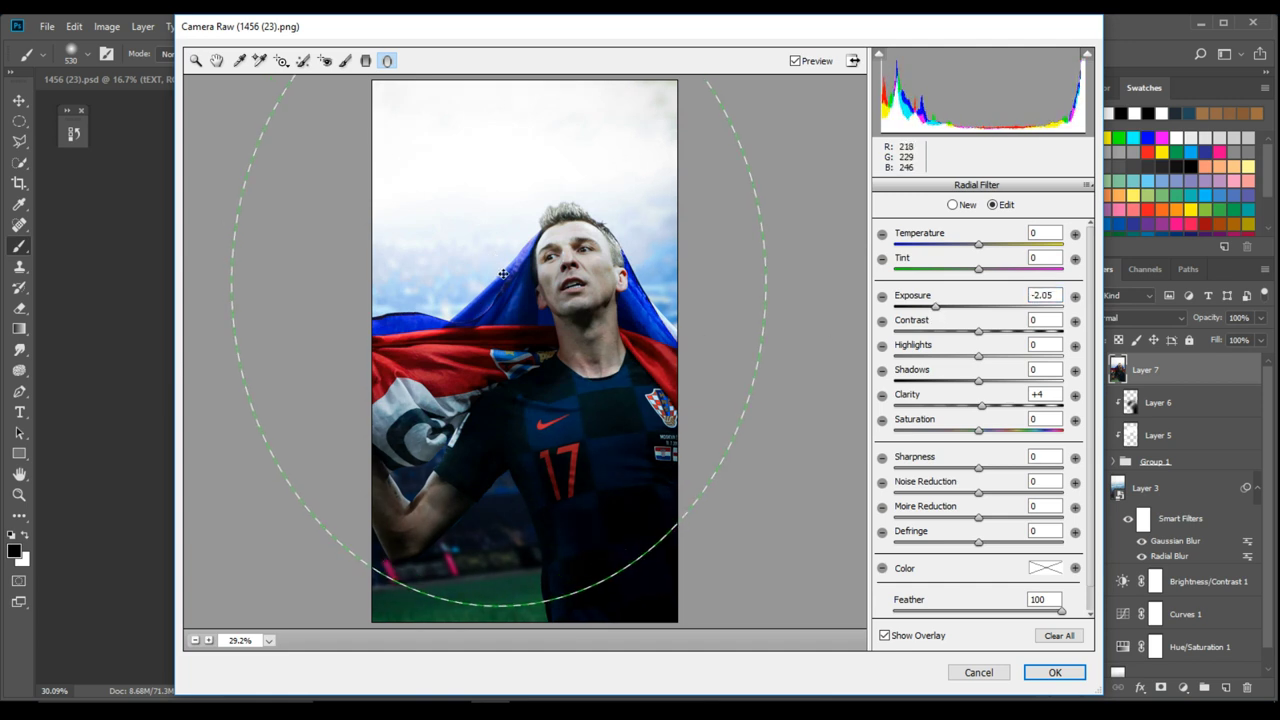
scroll(966, 434, "down", 1)
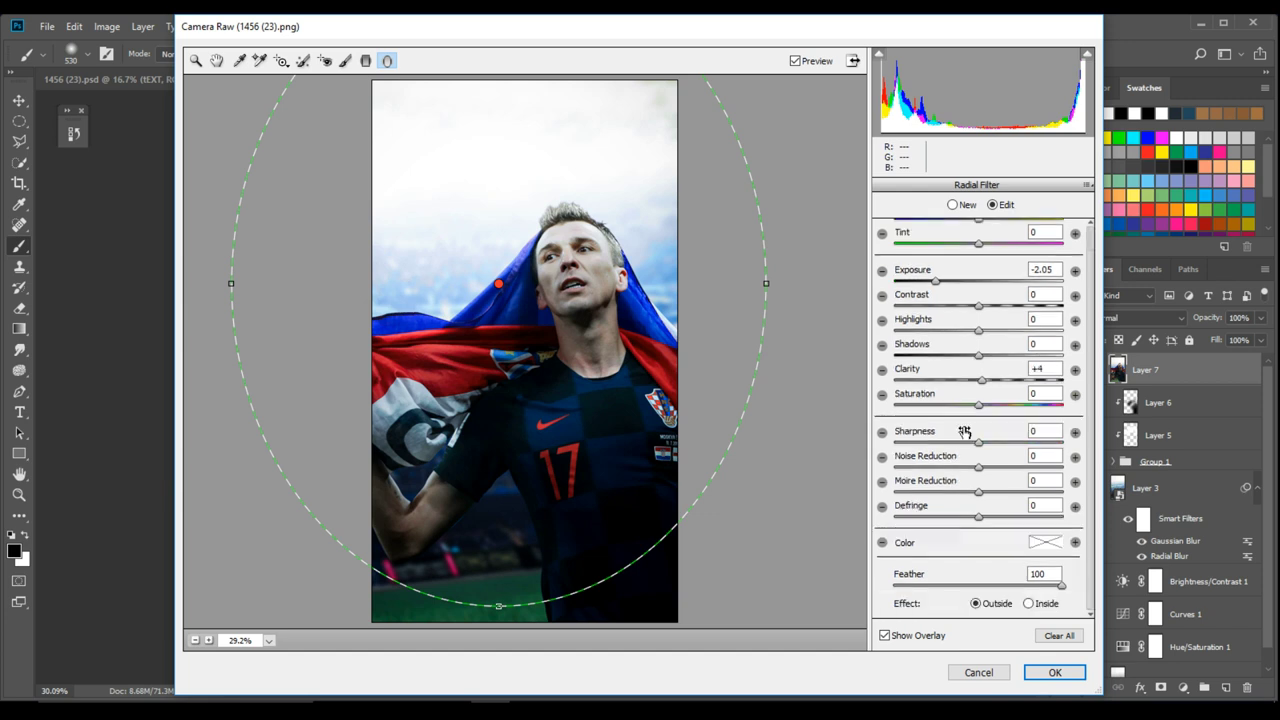
scroll(970, 472, "up", 1)
- Give the vignette Contrast +28, Highlights +31 and Saturation -37, then apply the Camera Raw grade
left_click_drag(973, 333, 1012, 358)
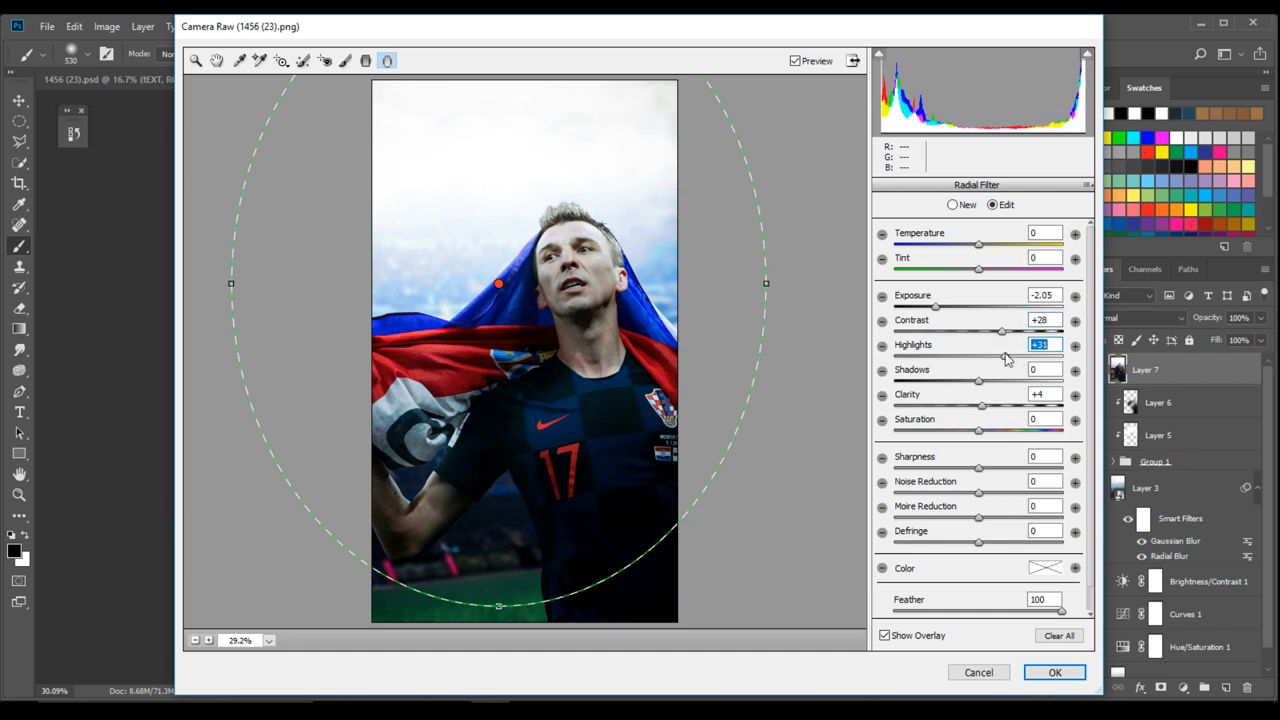
left_click_drag(999, 385, 979, 390)
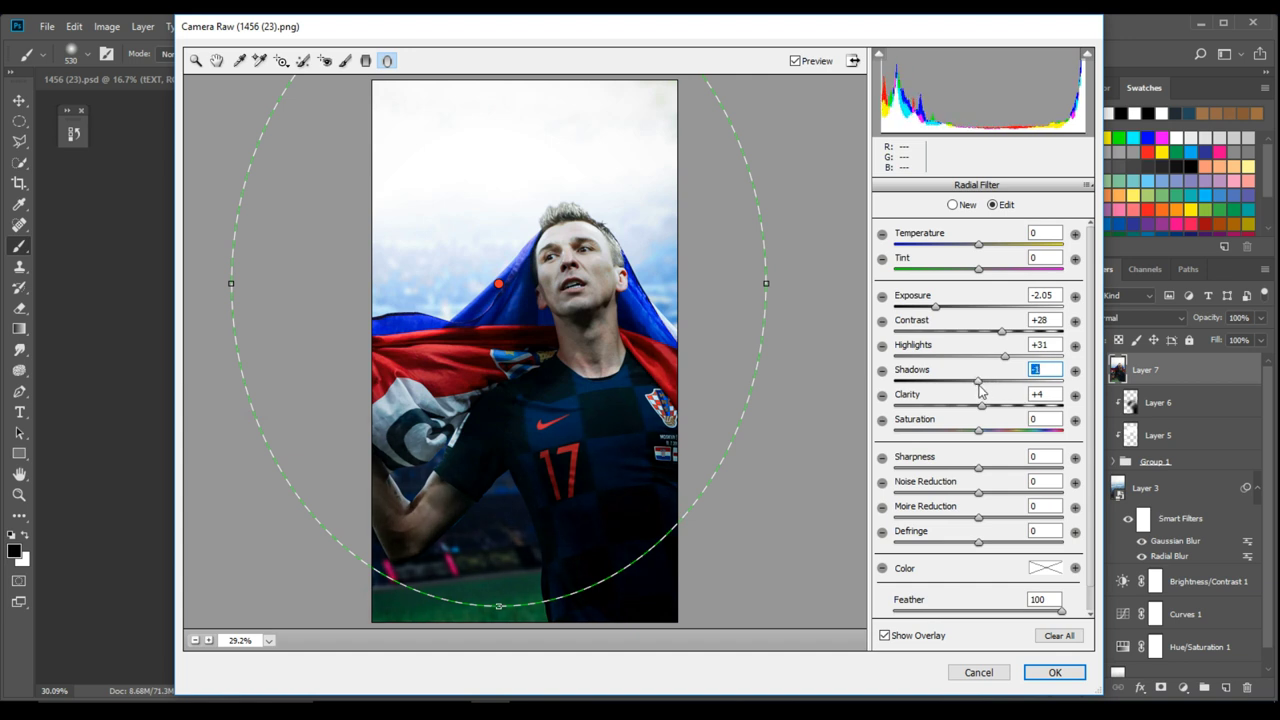
scroll(1005, 383, "down", 1)
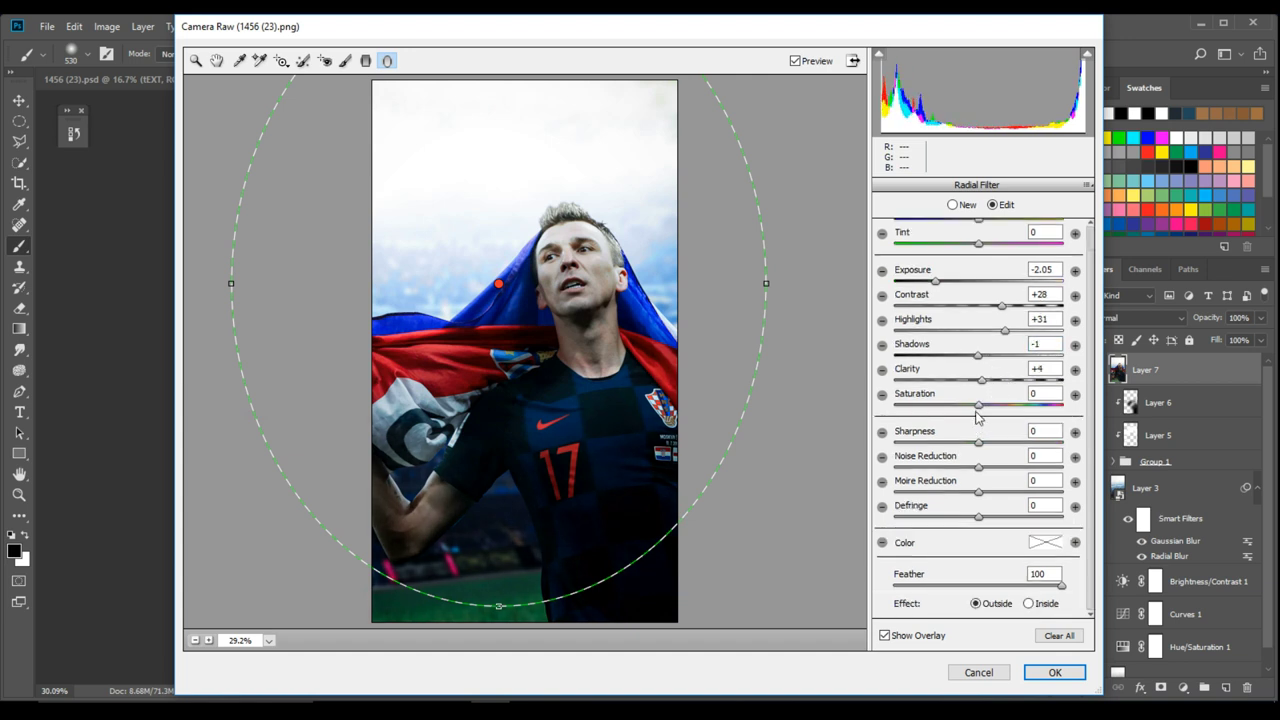
left_click_drag(977, 409, 951, 420)
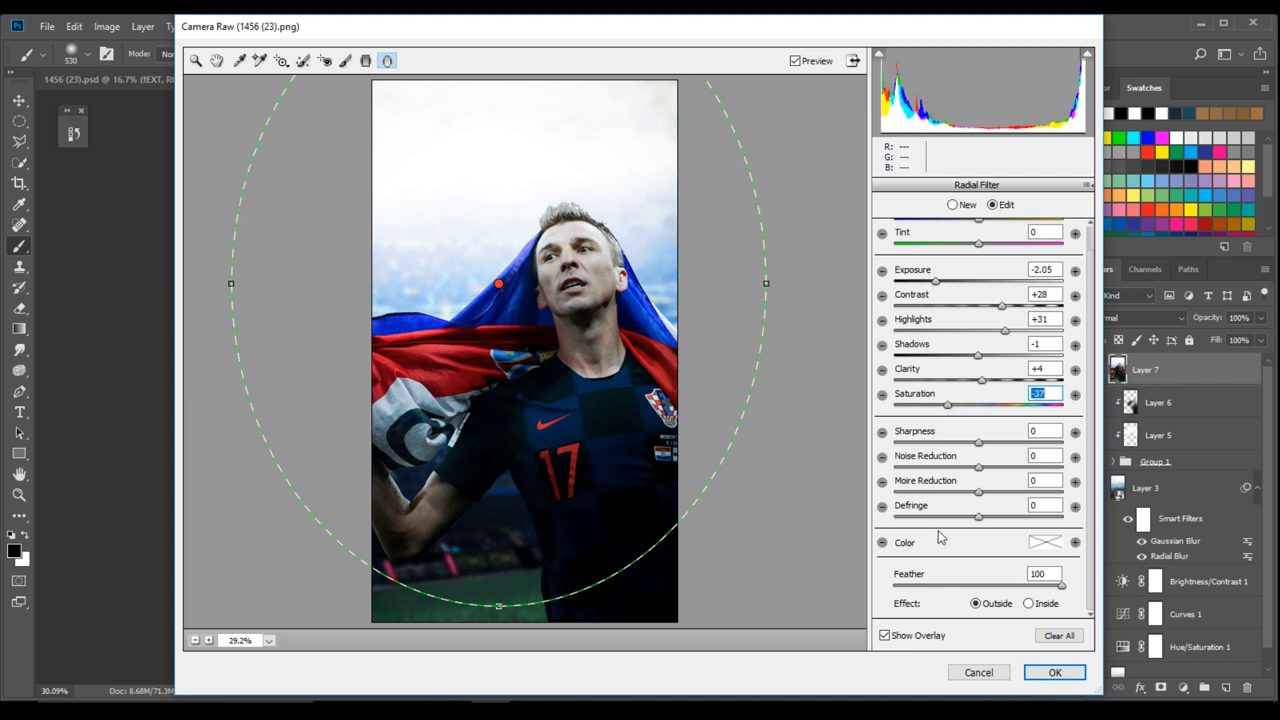
left_click(1057, 674)
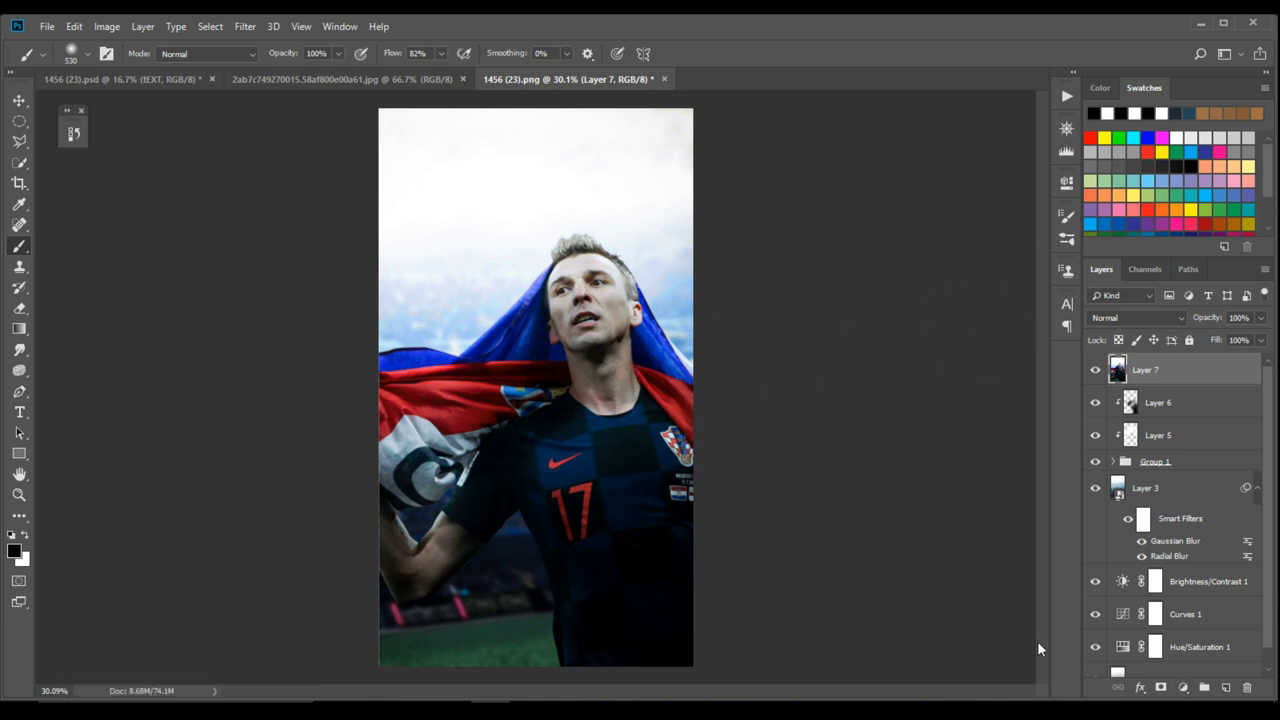
- Add a Color Lookup layer using FuturisticBleak.3DL and set its fill to 90%
left_click(1183, 688)
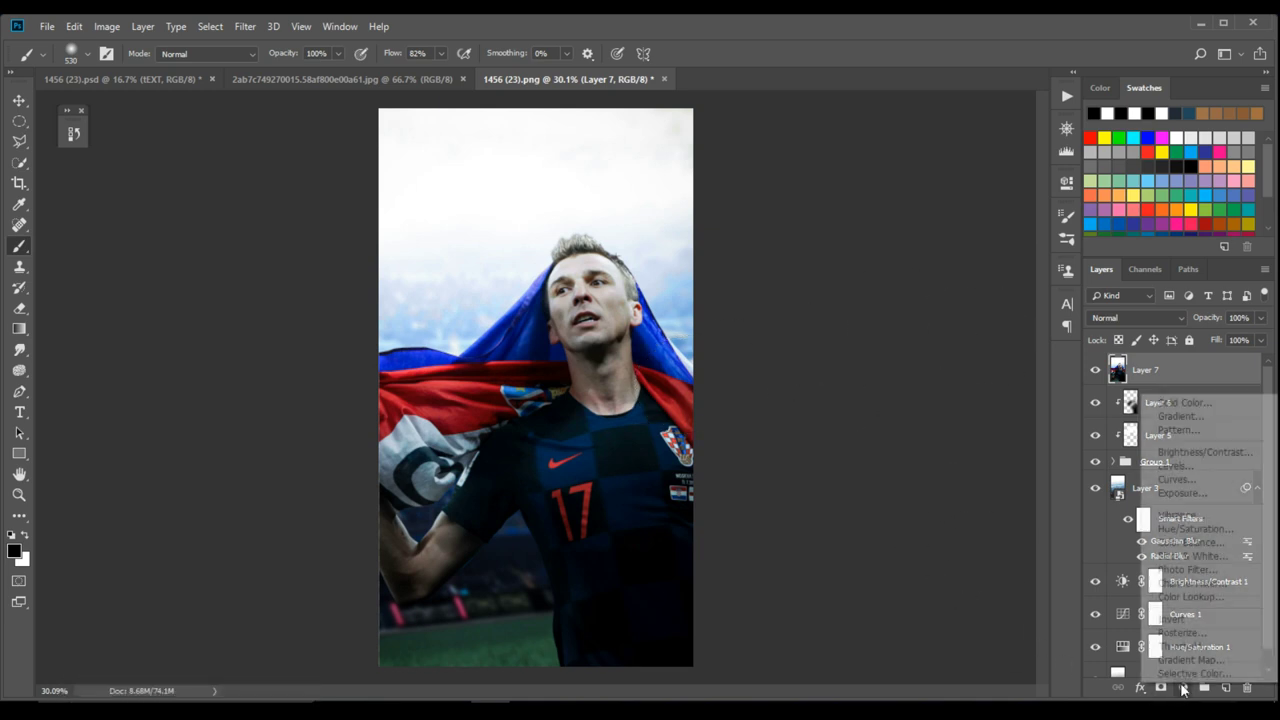
left_click(1190, 597)
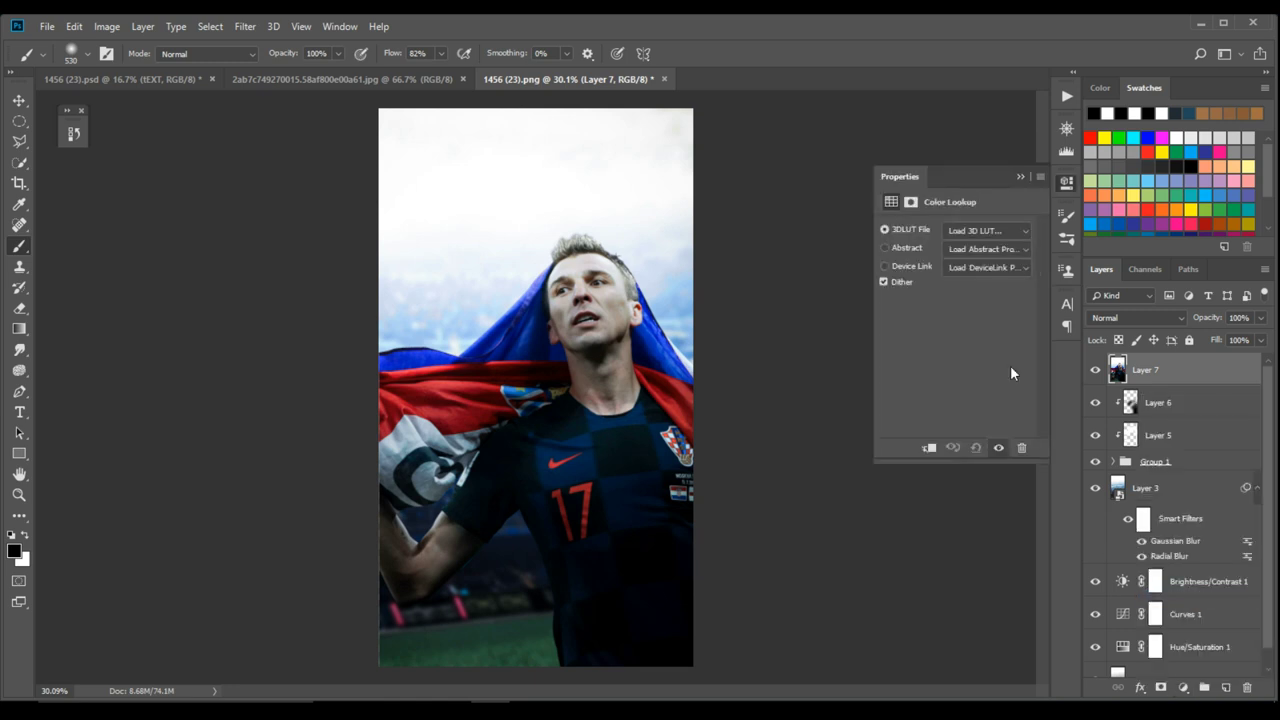
left_click(975, 231)
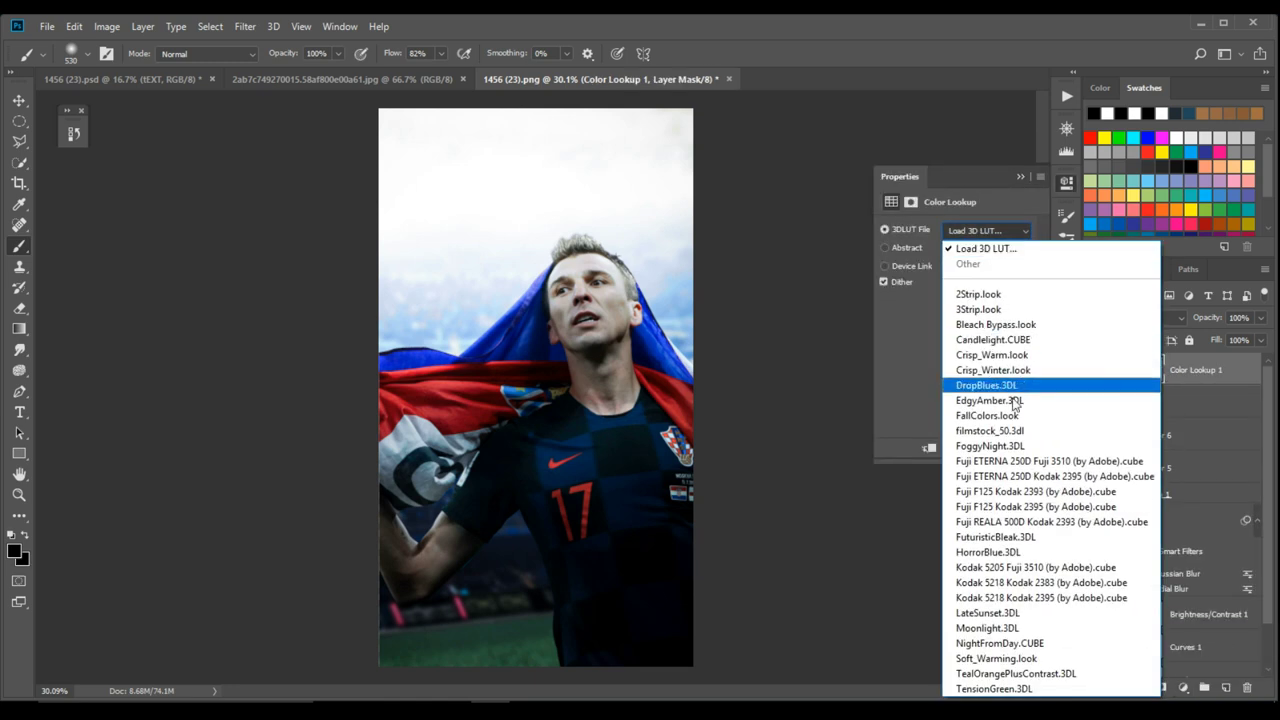
left_click(1034, 542)
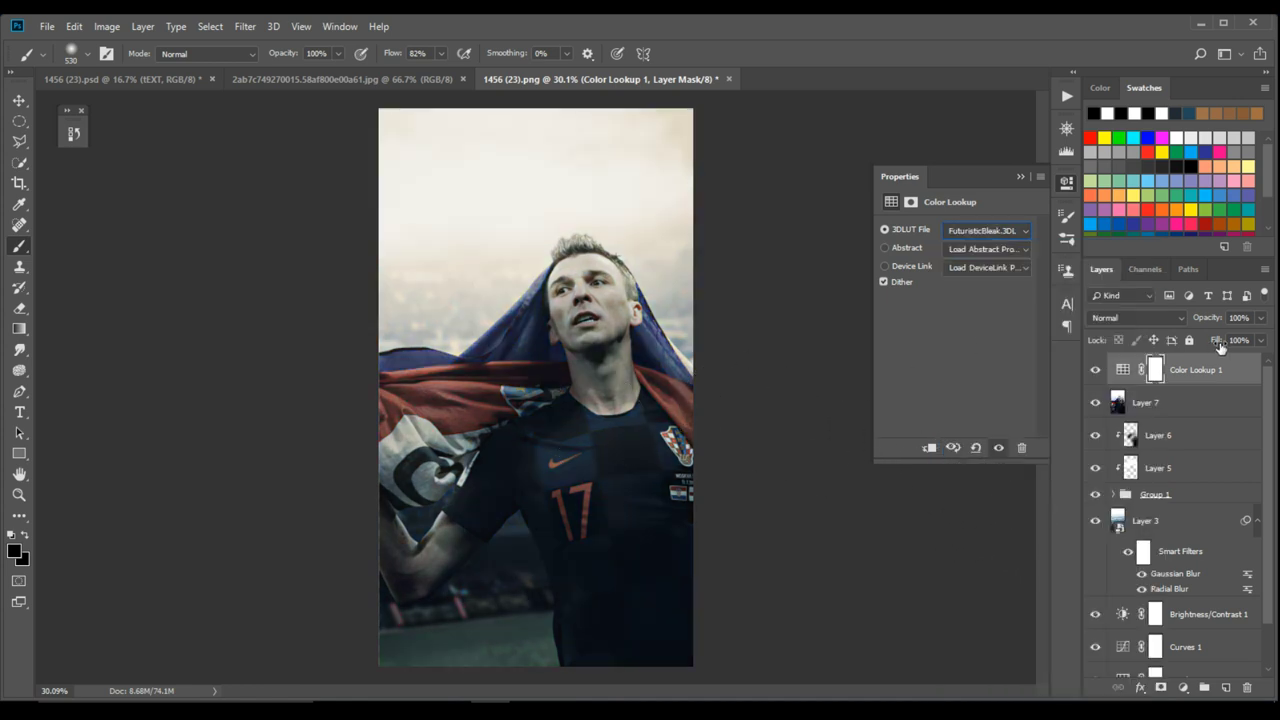
left_click_drag(1221, 344, 1273, 342)
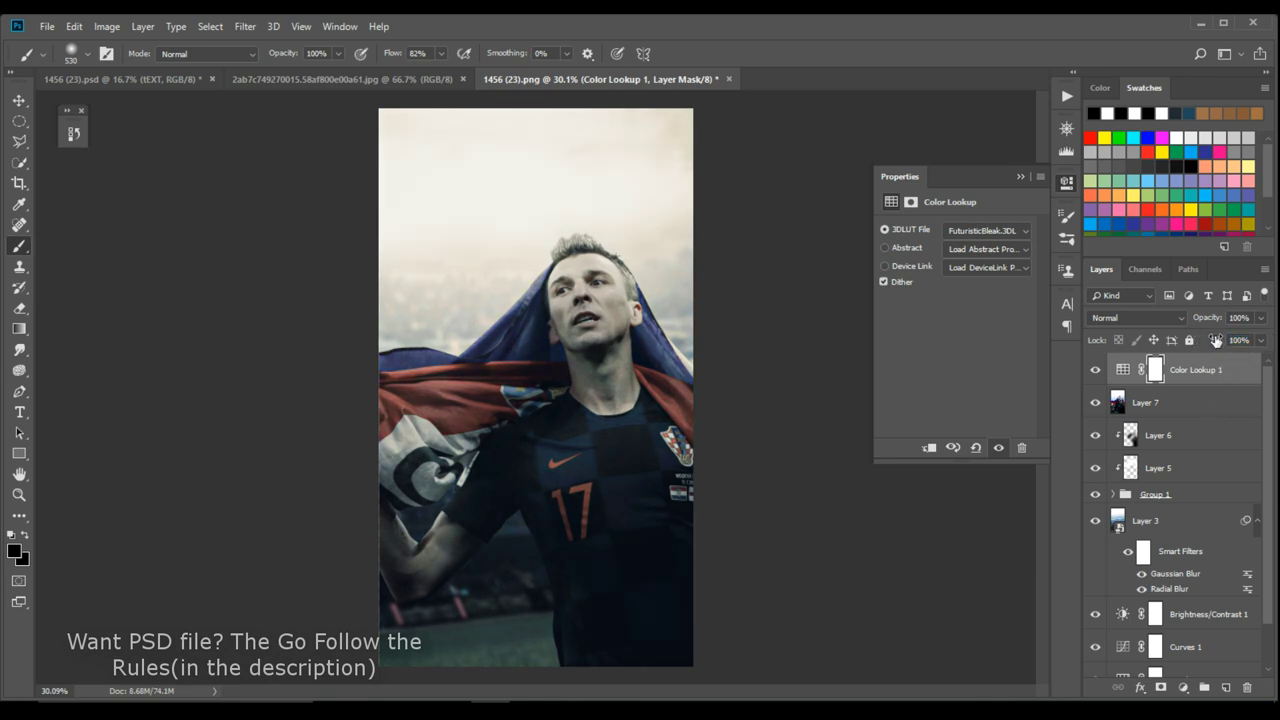
left_click_drag(1218, 342, 1209, 342)
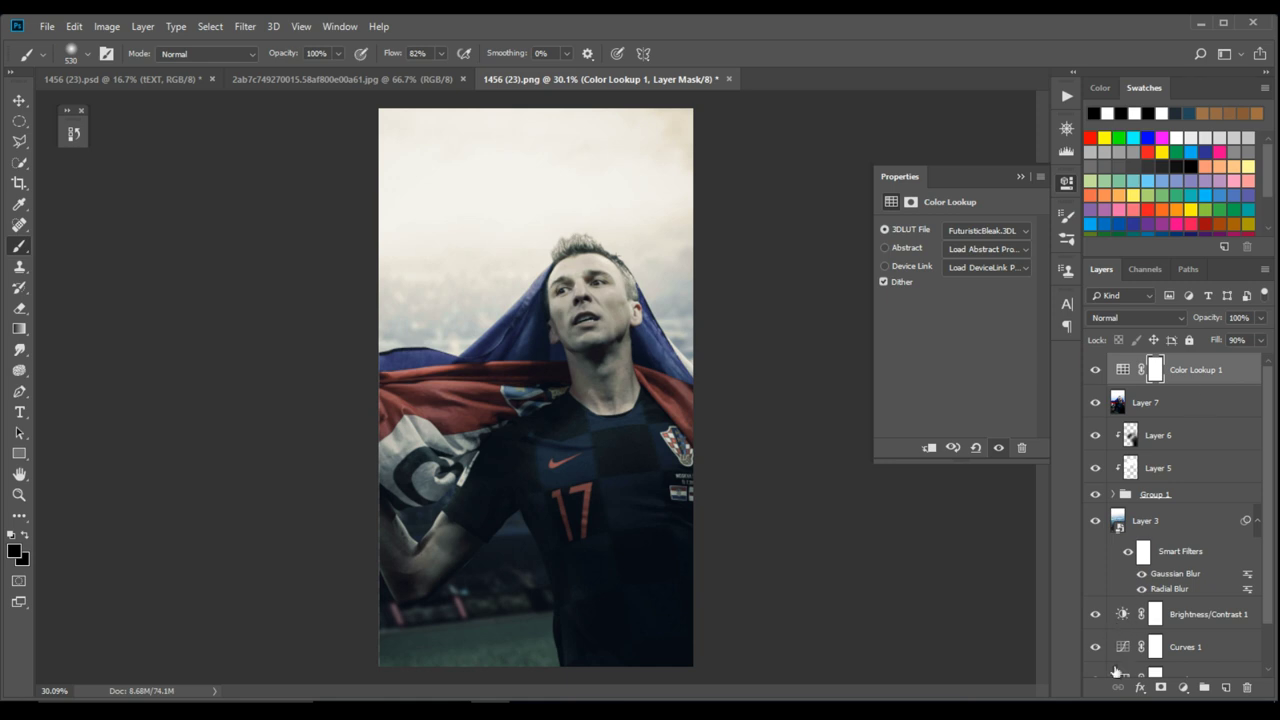
- Add a Color Balance layer with midtones Red +3 and Blue +10, then stamp visible into Layer 8
left_click(1183, 688)
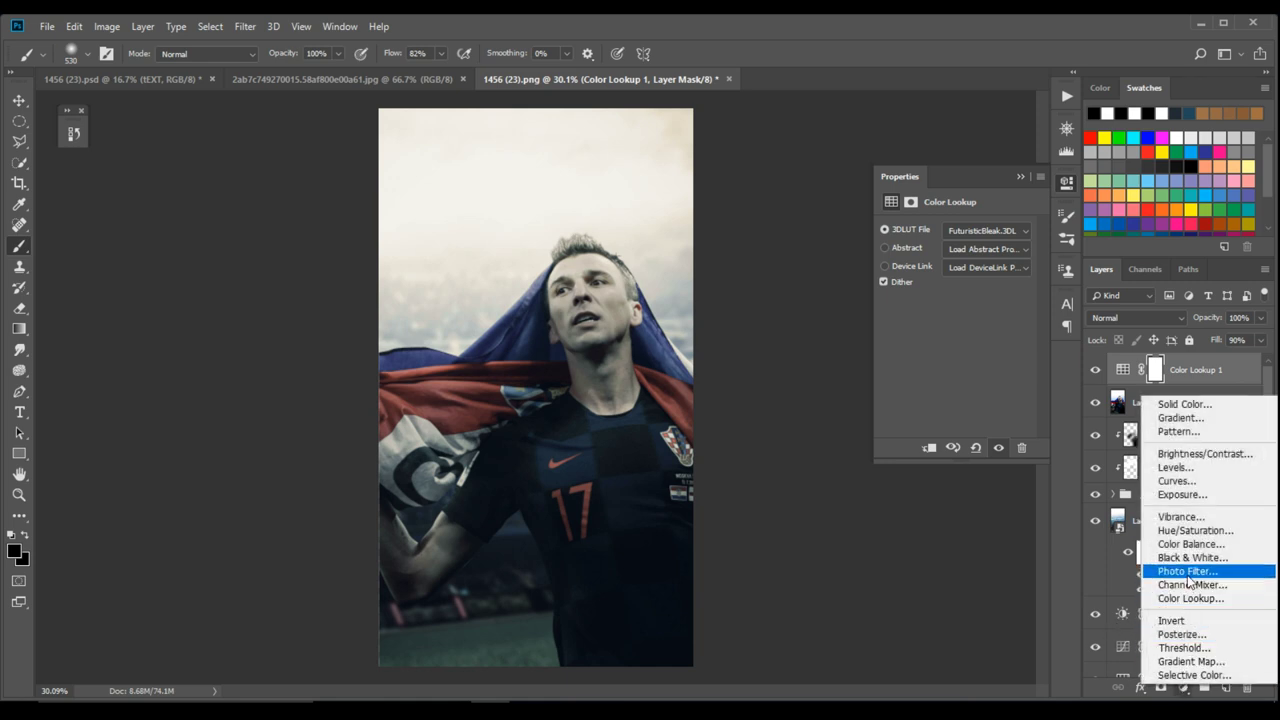
left_click(1193, 548)
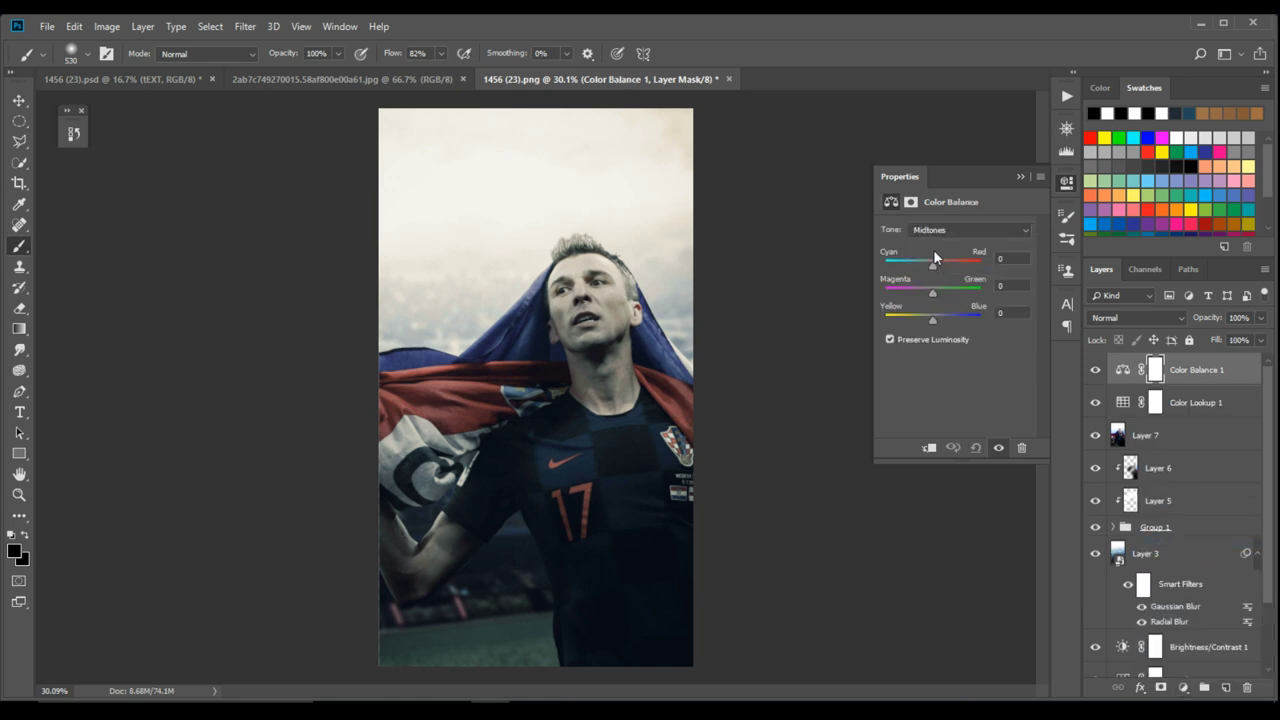
mouse_move(933, 258)
left_mouse_down()
mouse_move(922, 261)
mouse_move(934, 262)
left_mouse_up()
left_click_drag(928, 322, 935, 319)
left_click(1020, 176)
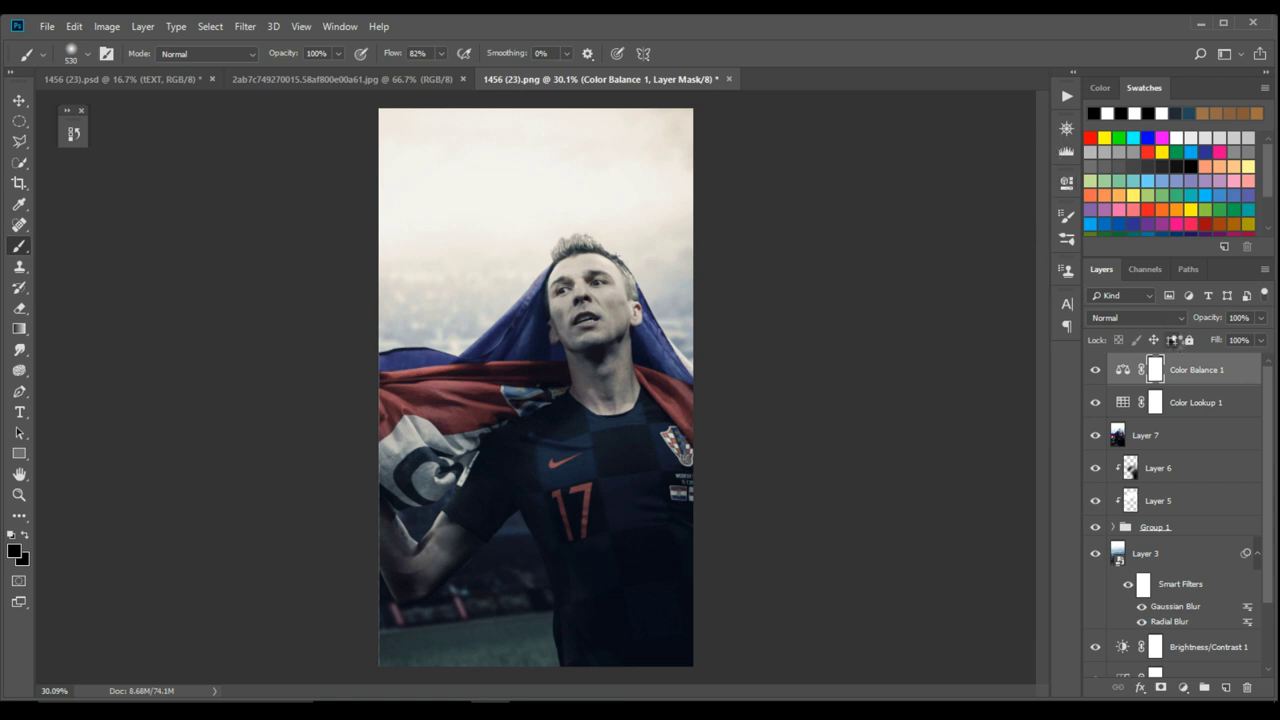
key("ctrl+shift+alt+e")
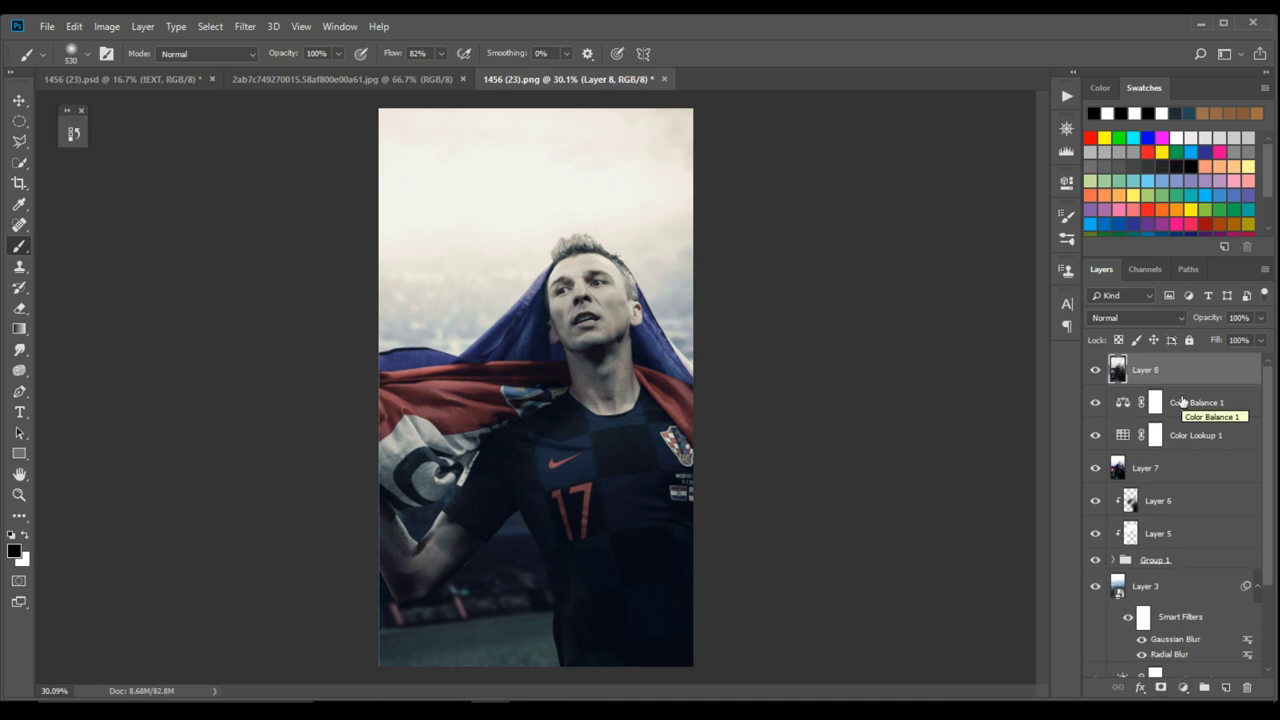
- Add a Curves adjustment with its black point moved from input 2 to 0
left_click(1183, 688)
left_click(1186, 481)
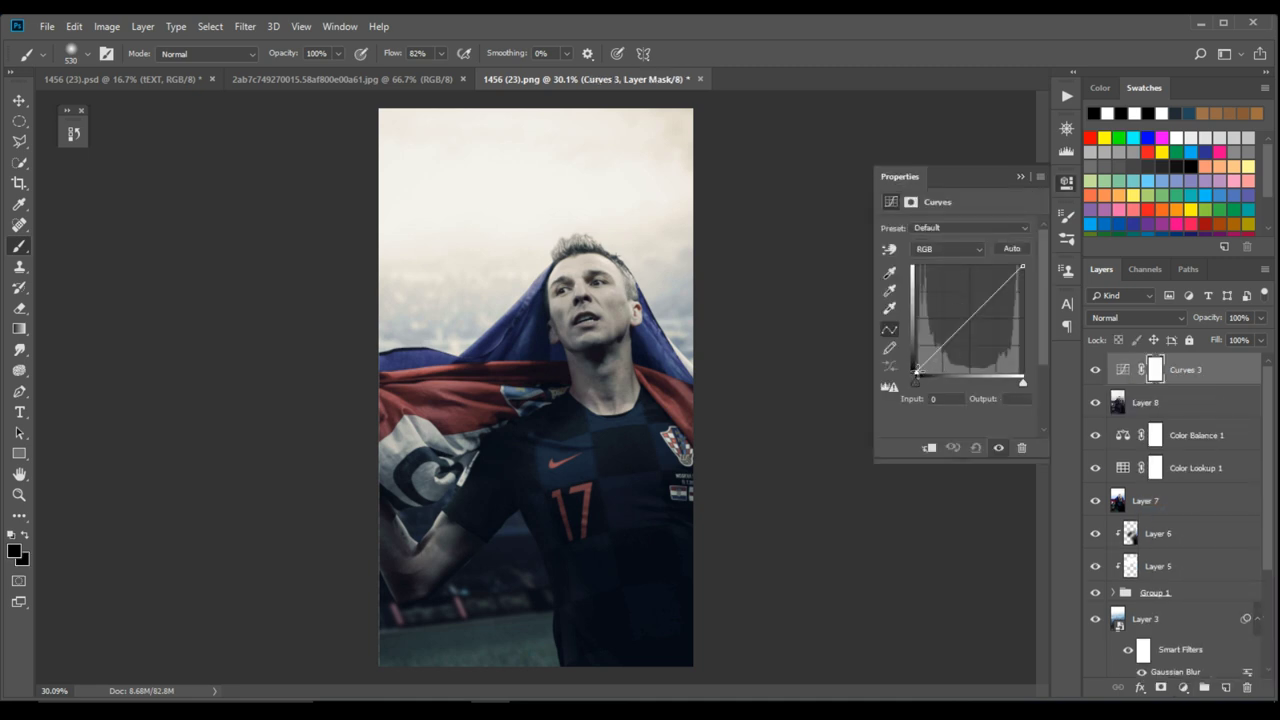
left_click_drag(917, 370, 914, 369)
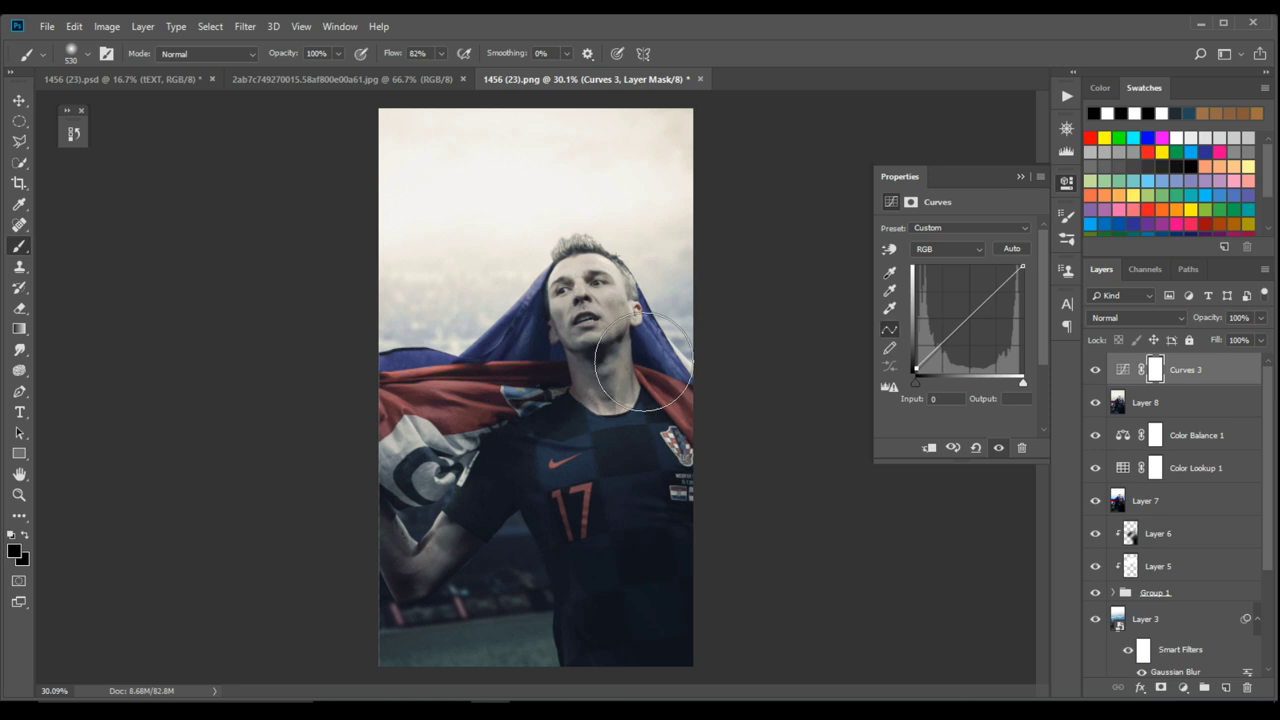
left_click(1036, 453)
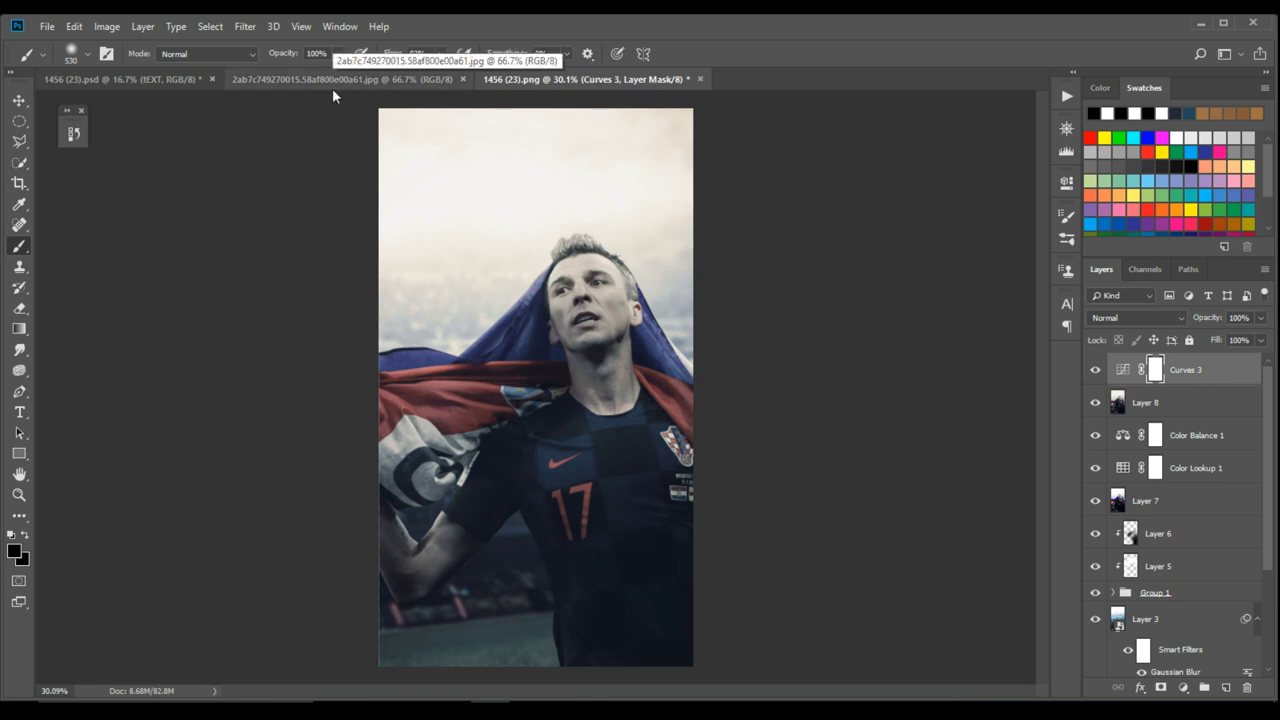
- Move the dust texture Layer 9 from the PSD into the poster and scale it to 76.6%
left_click(147, 76)
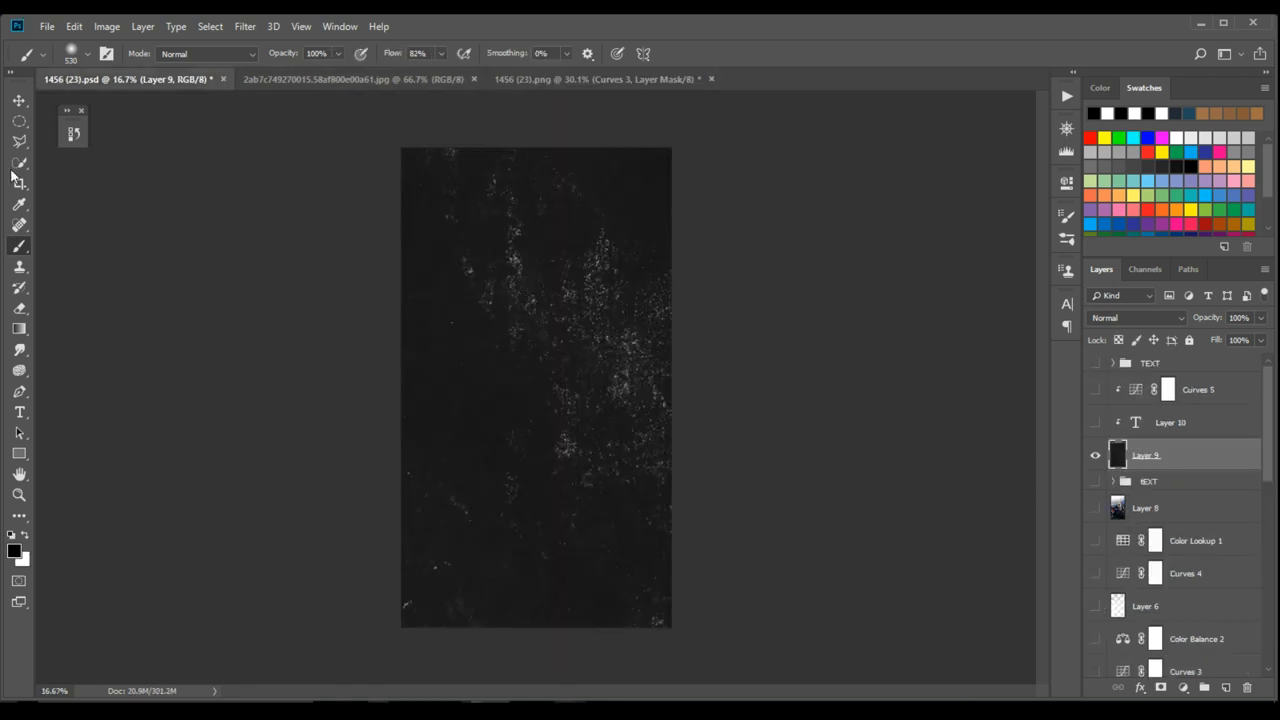
left_click(19, 101)
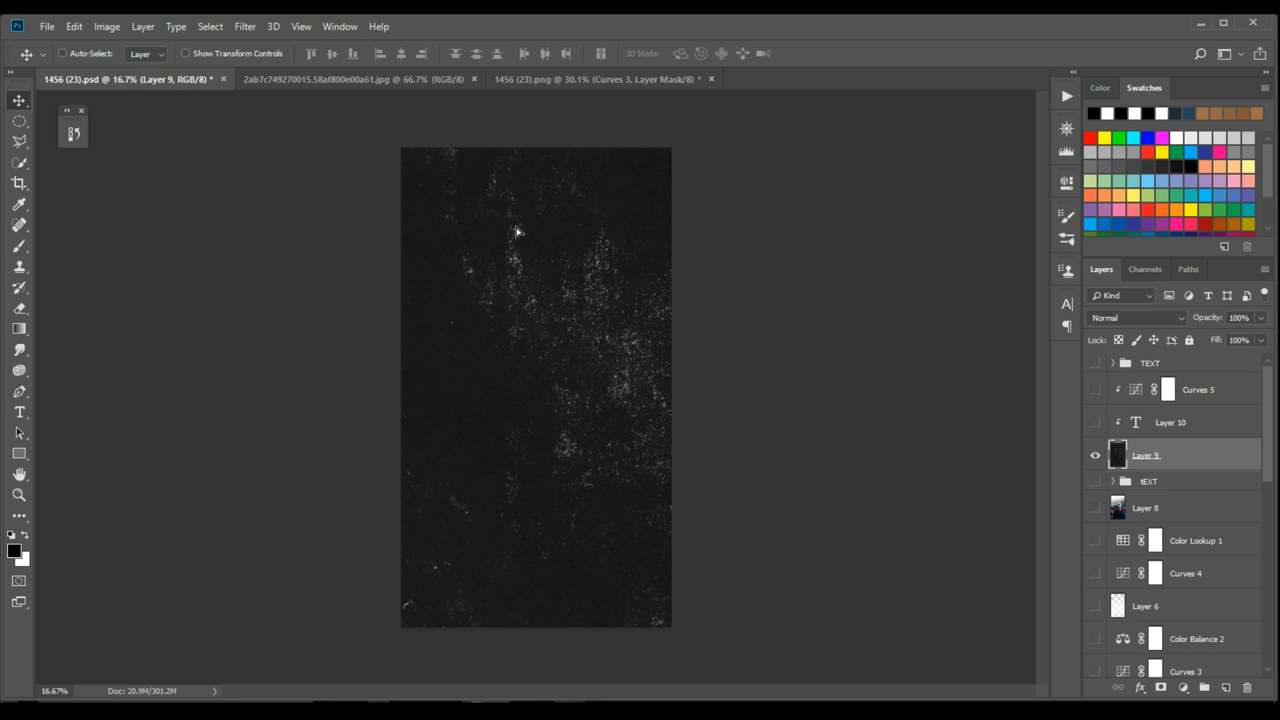
left_click_drag(514, 229, 567, 357)
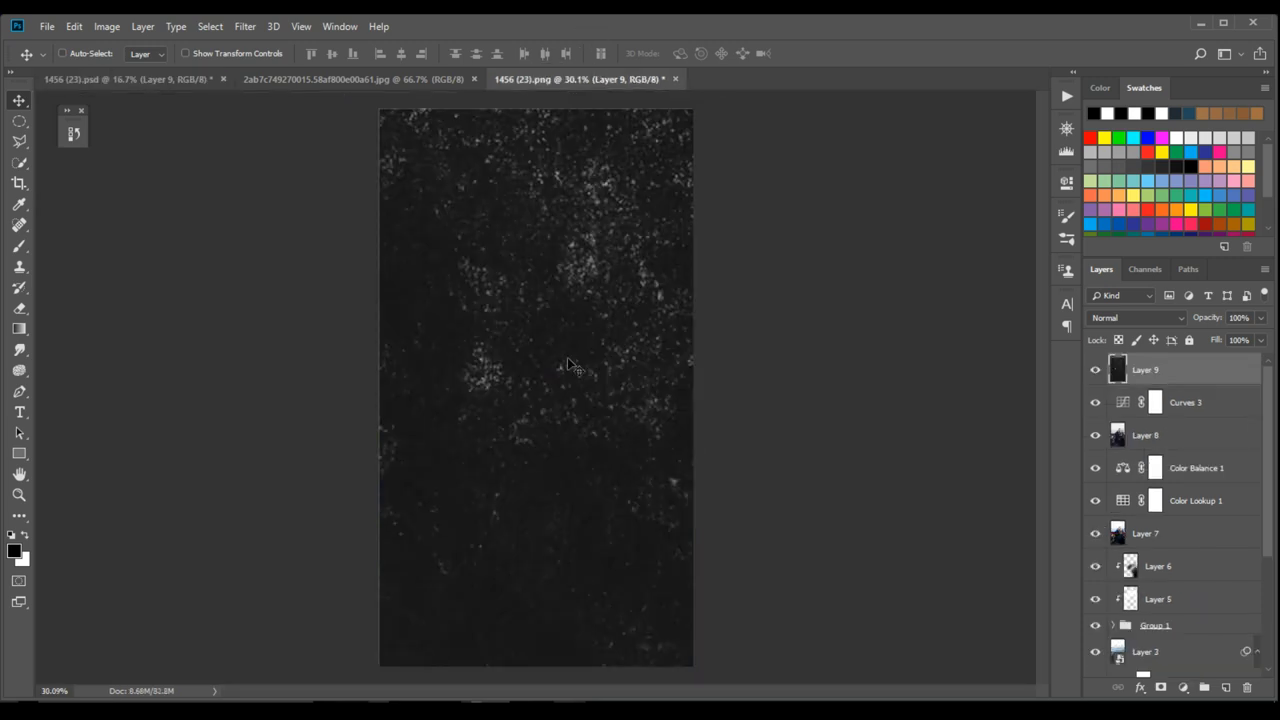
key("ctrl+t")
scroll(598, 333, "down", 4)
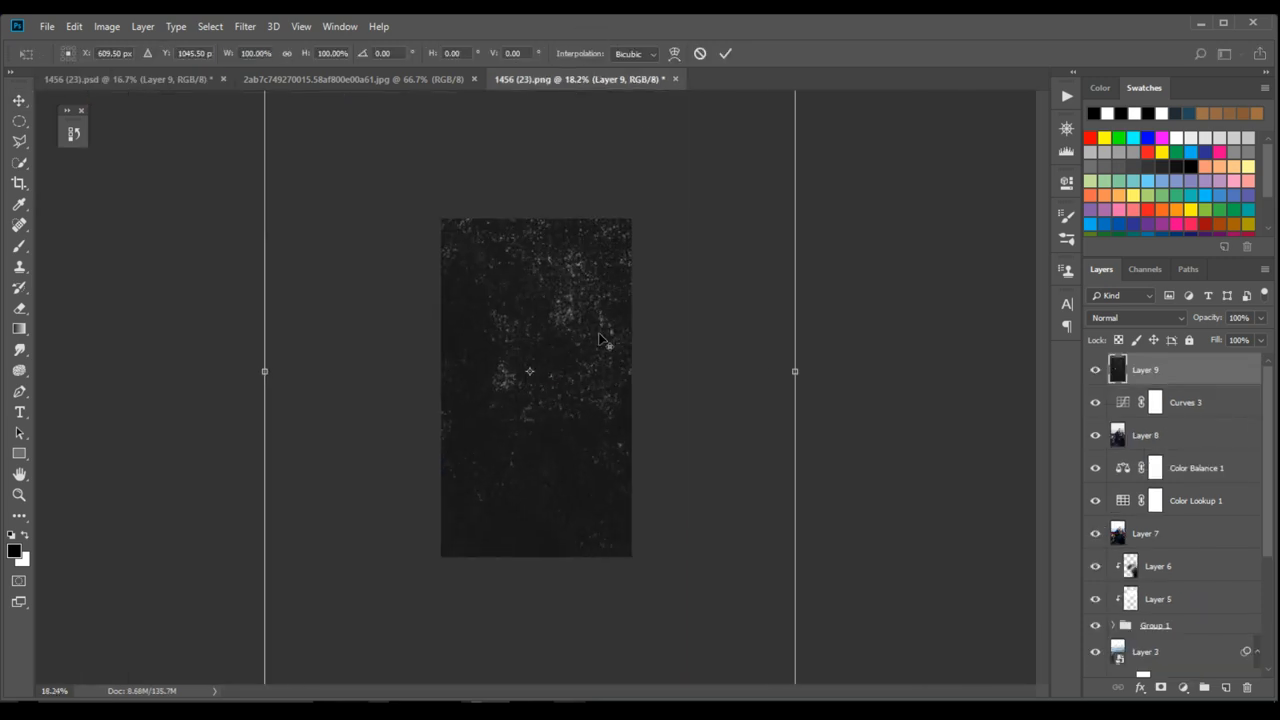
scroll(598, 333, "down", 2)
left_click_drag(634, 243, 608, 273)
scroll(608, 273, "up", 3)
left_click(725, 53)
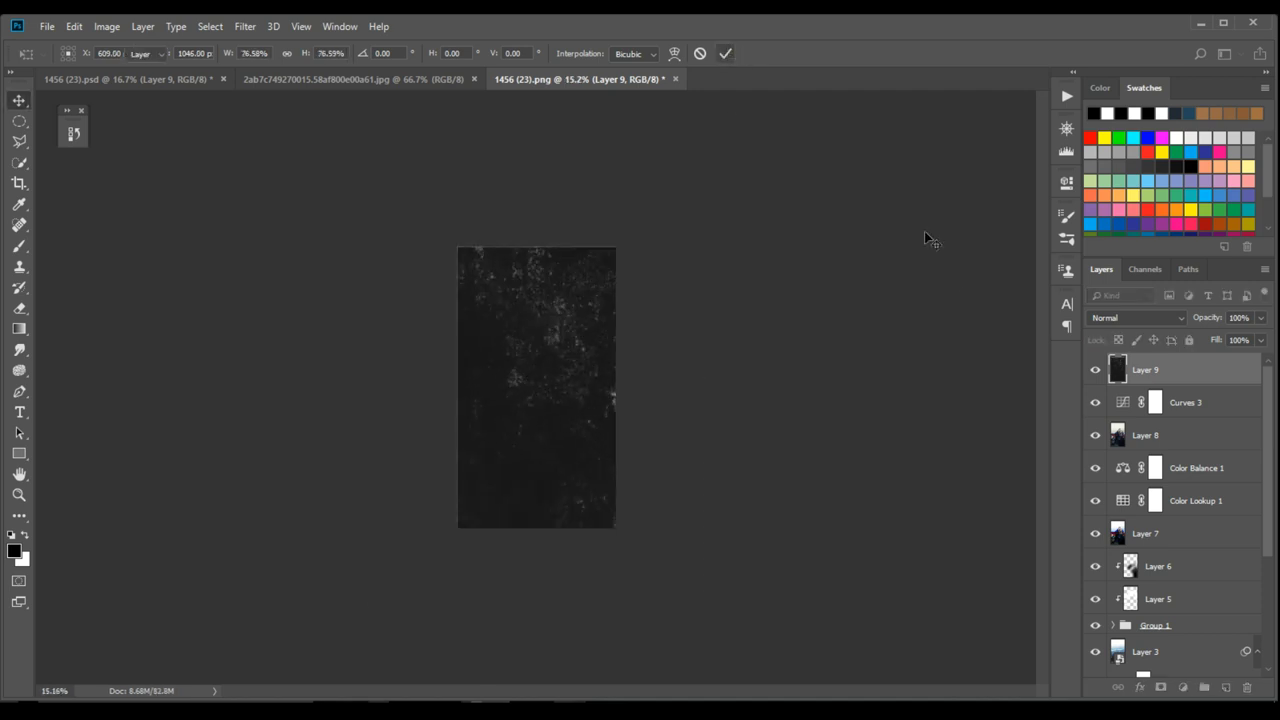
- Blend the dust texture in Screen mode with its fill lowered to 26%
scroll(622, 288, "up", 1)
left_click(1135, 317)
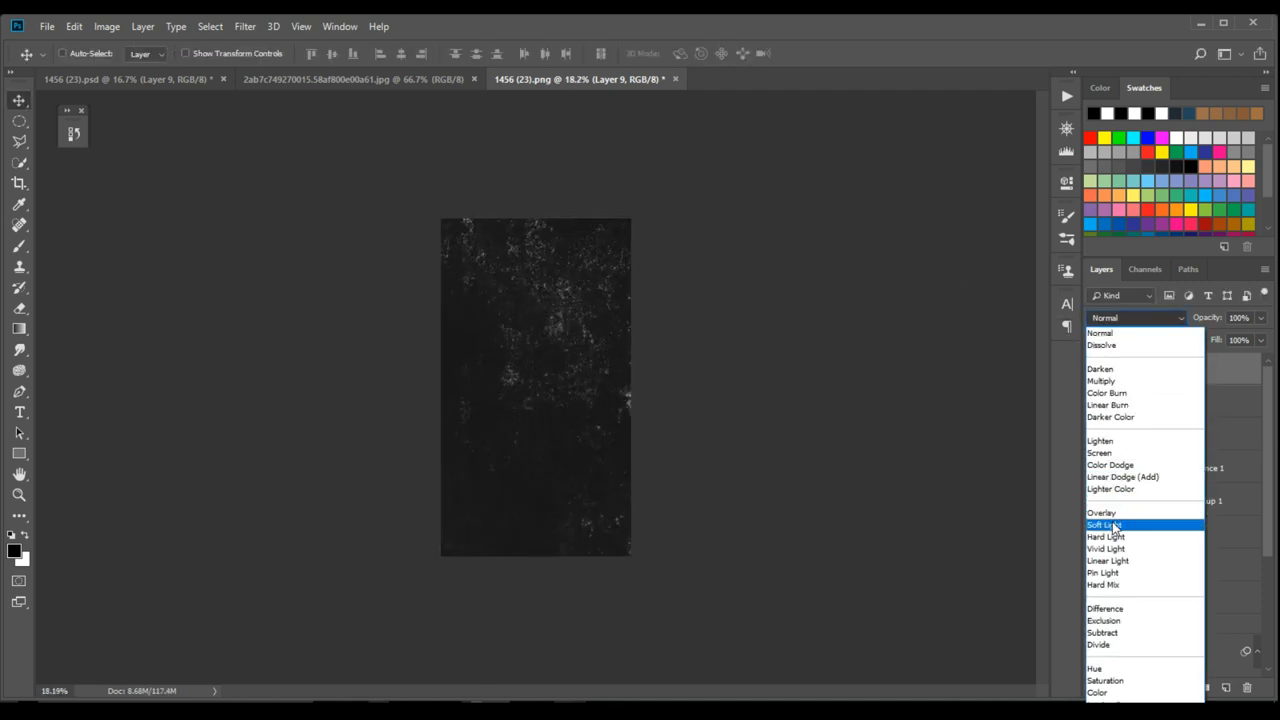
left_click(1120, 523)
left_click(1140, 317)
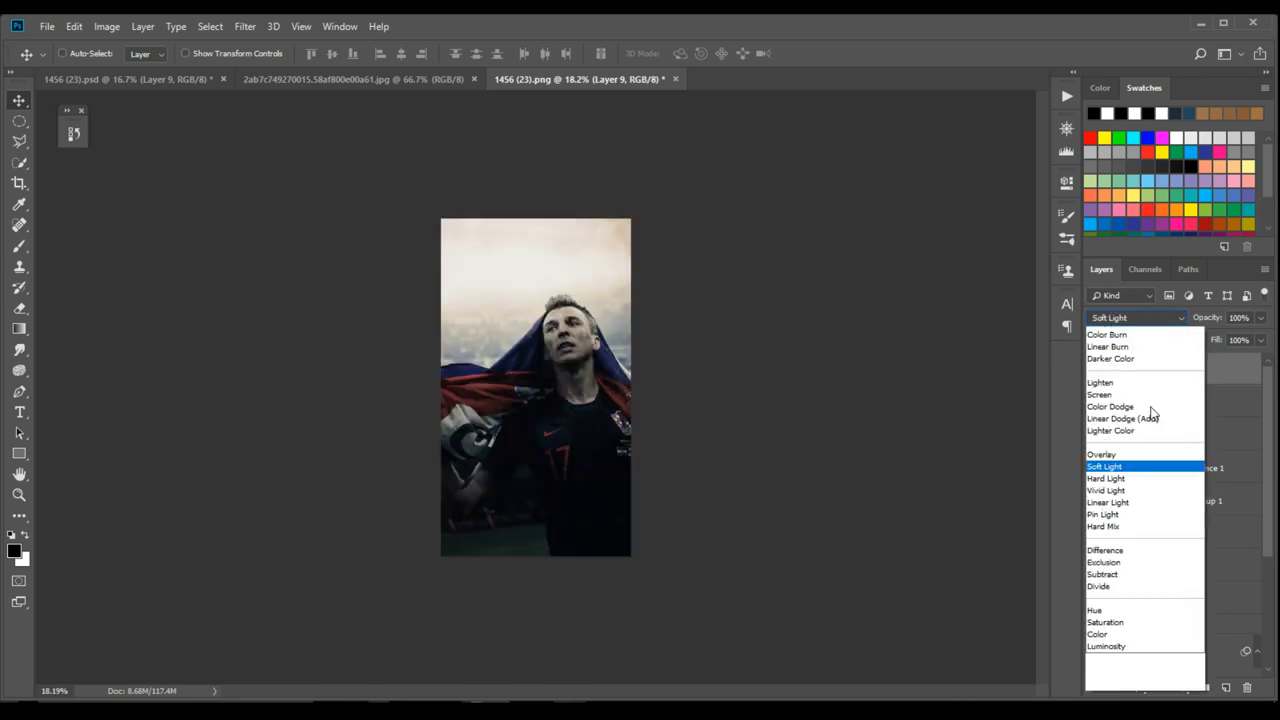
left_click(1100, 453)
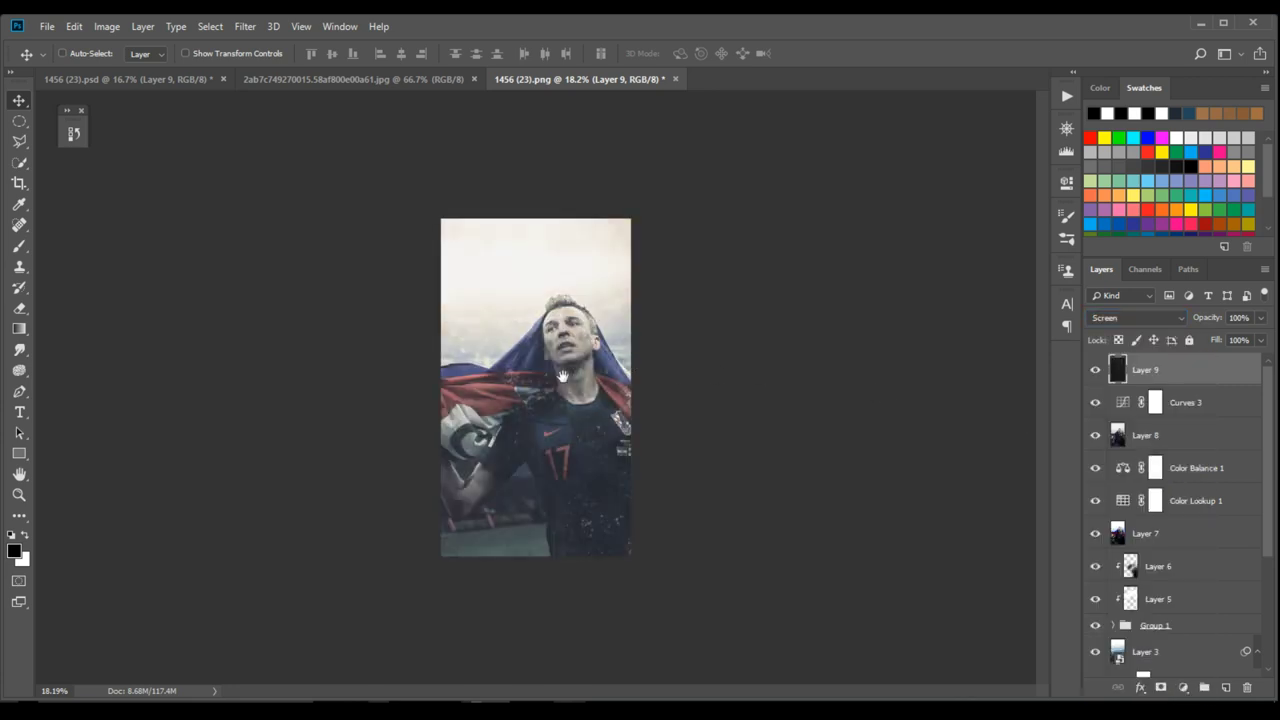
scroll(566, 385, "up", 1)
scroll(566, 385, "up", 2)
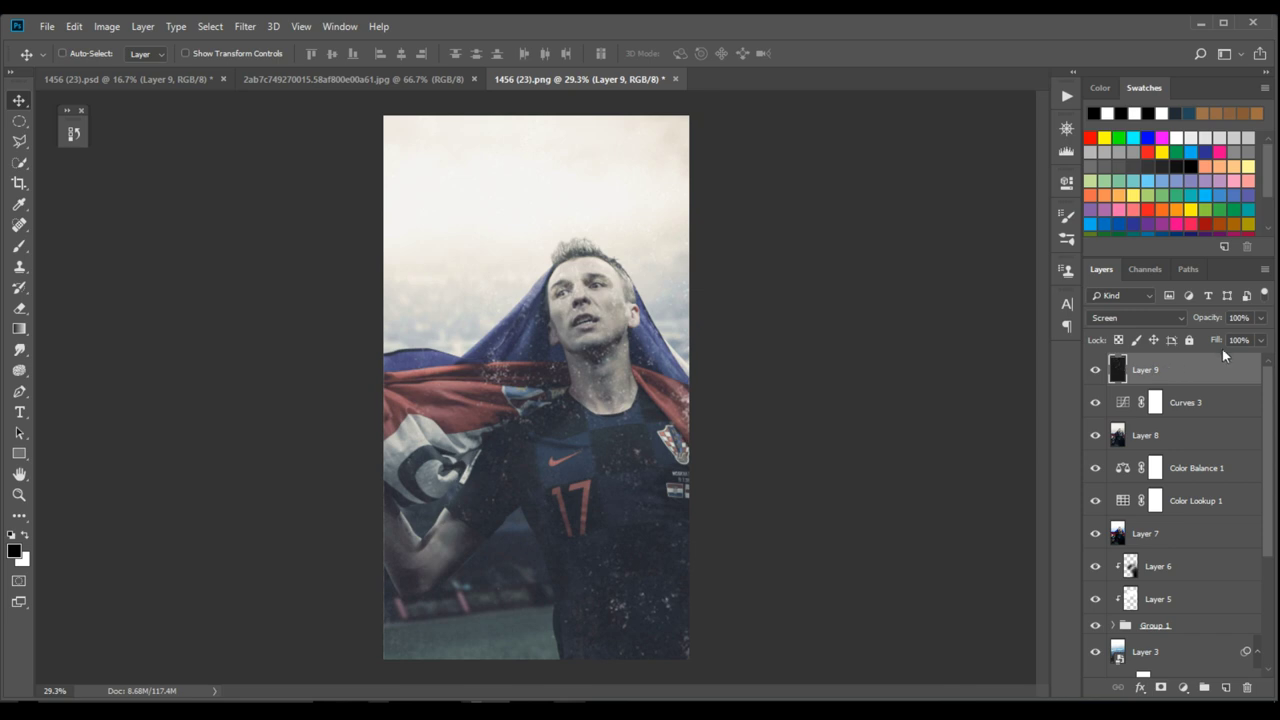
left_click_drag(1216, 345, 1120, 350)
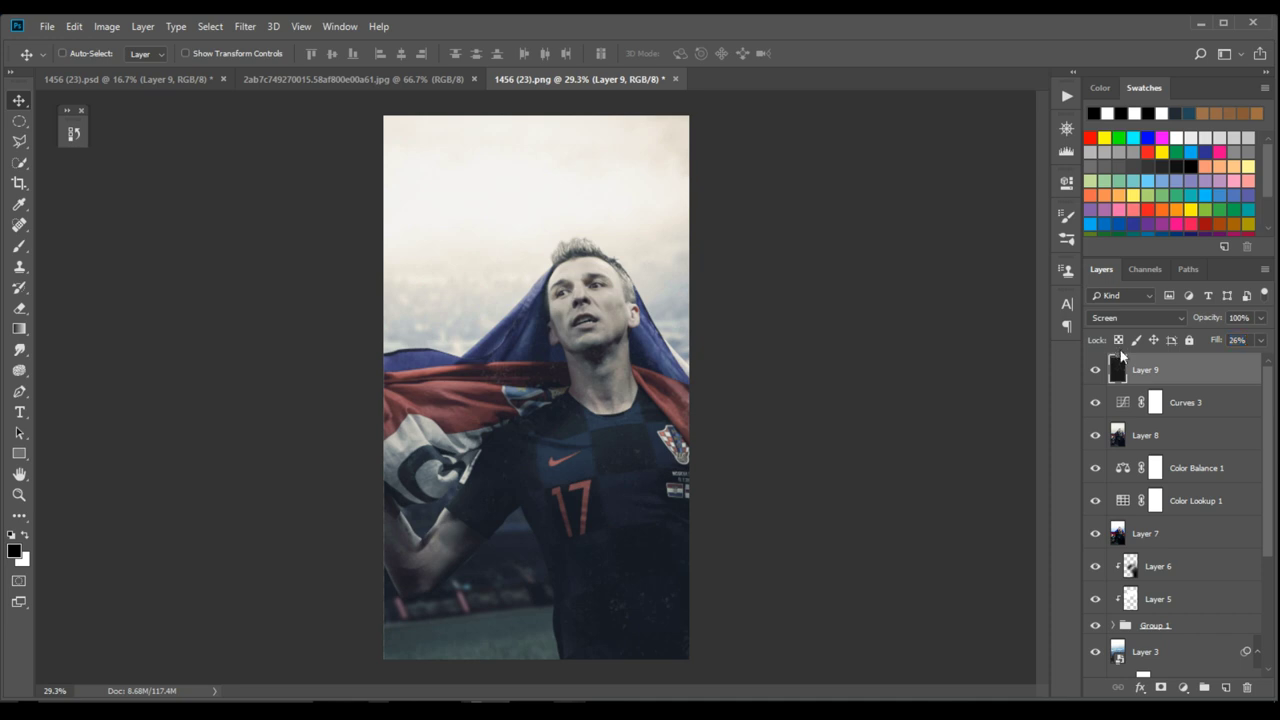
- Drag the MARIO MANDZUKIC text layer from the PSD document into the poster
key("t")
key("ctrl+Tab")
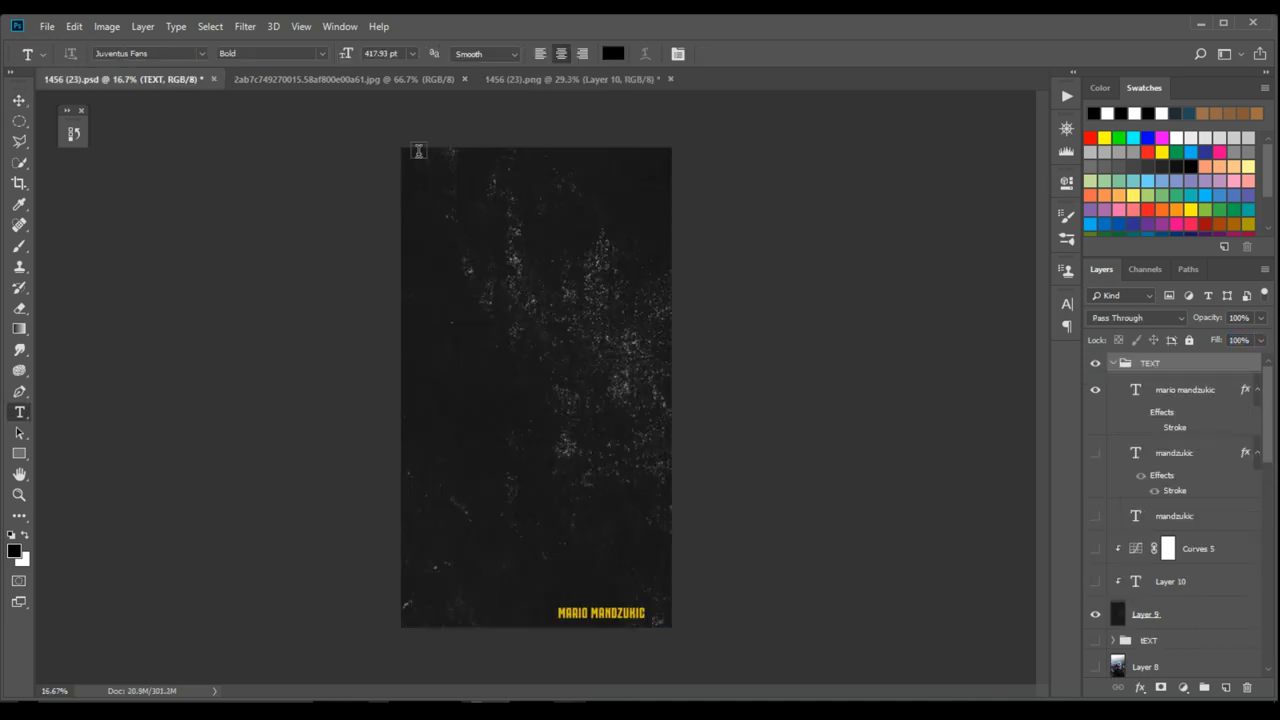
left_click(548, 78)
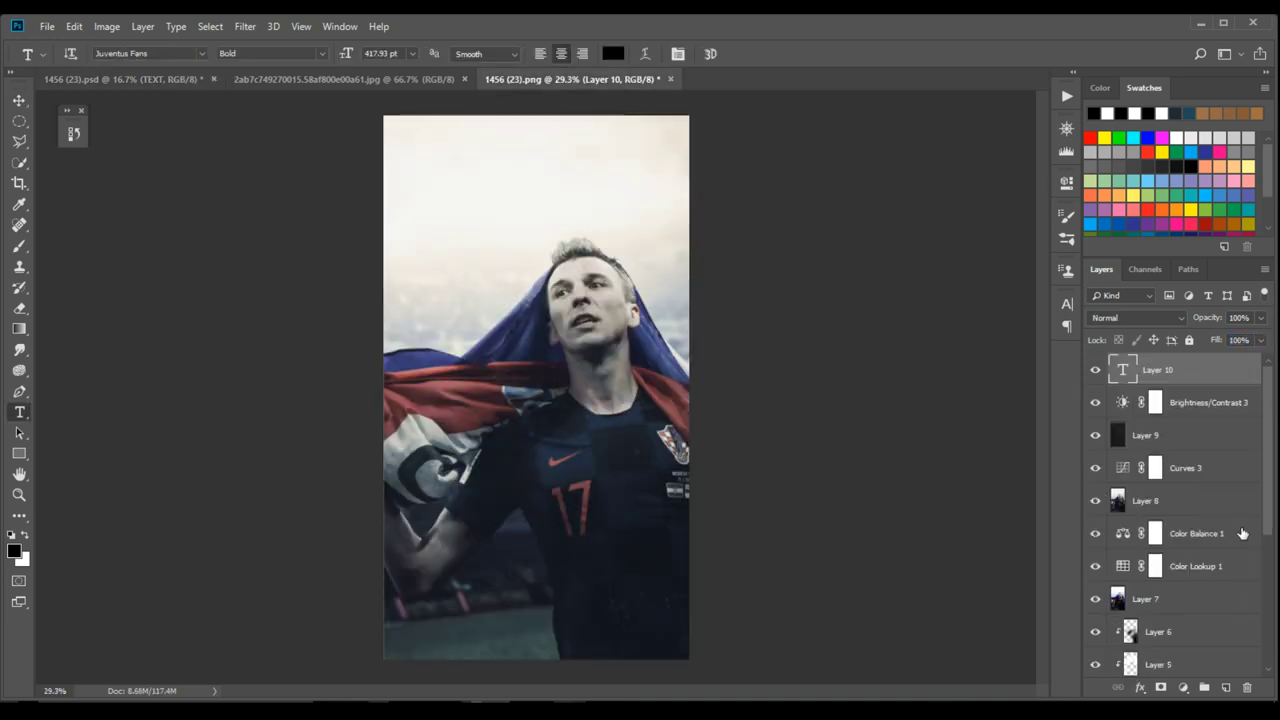
left_click(191, 92)
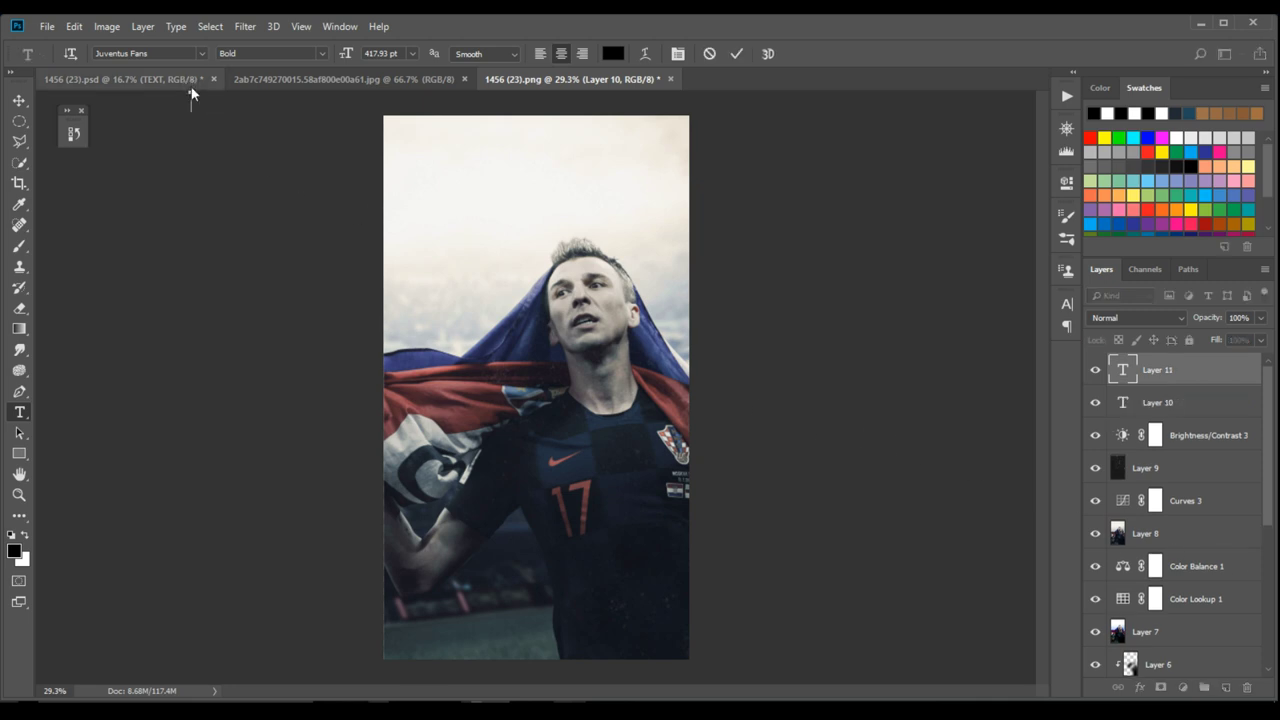
left_click(191, 80)
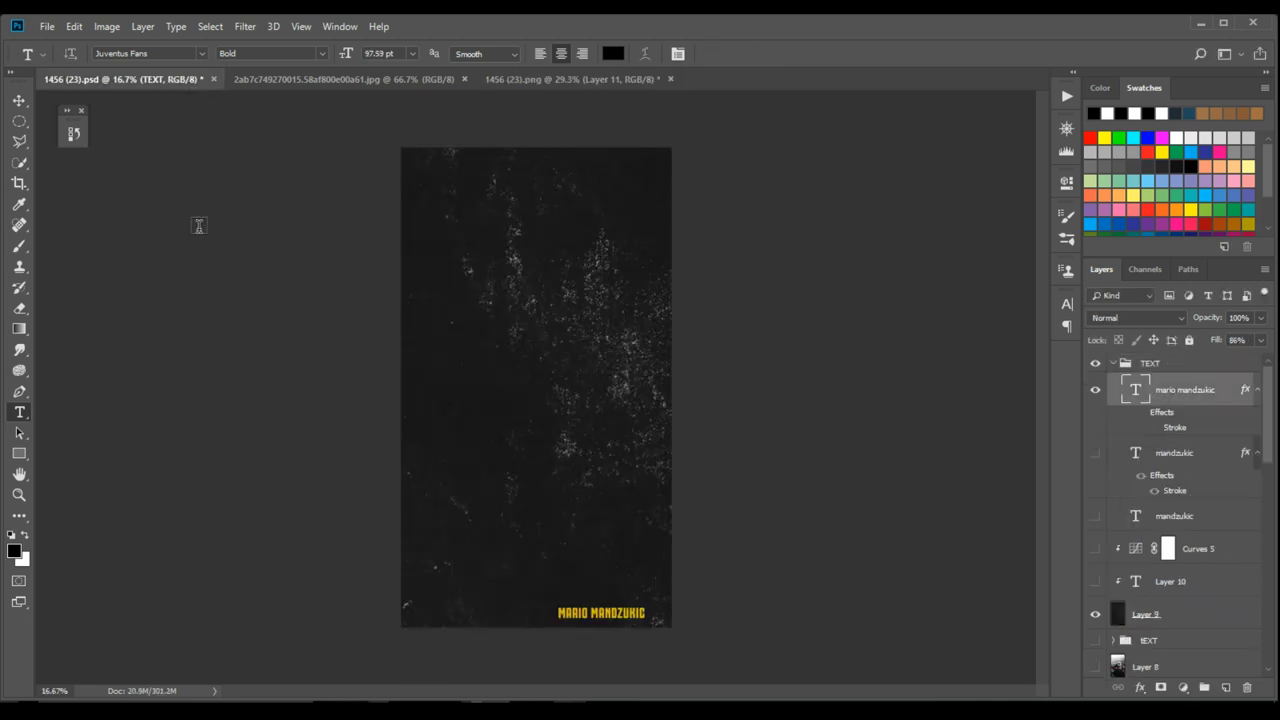
key("v")
left_click_drag(601, 612, 705, 515)
- Enlarge the yellow title and nudge it centred along the poster's bottom
key("ctrl+t")
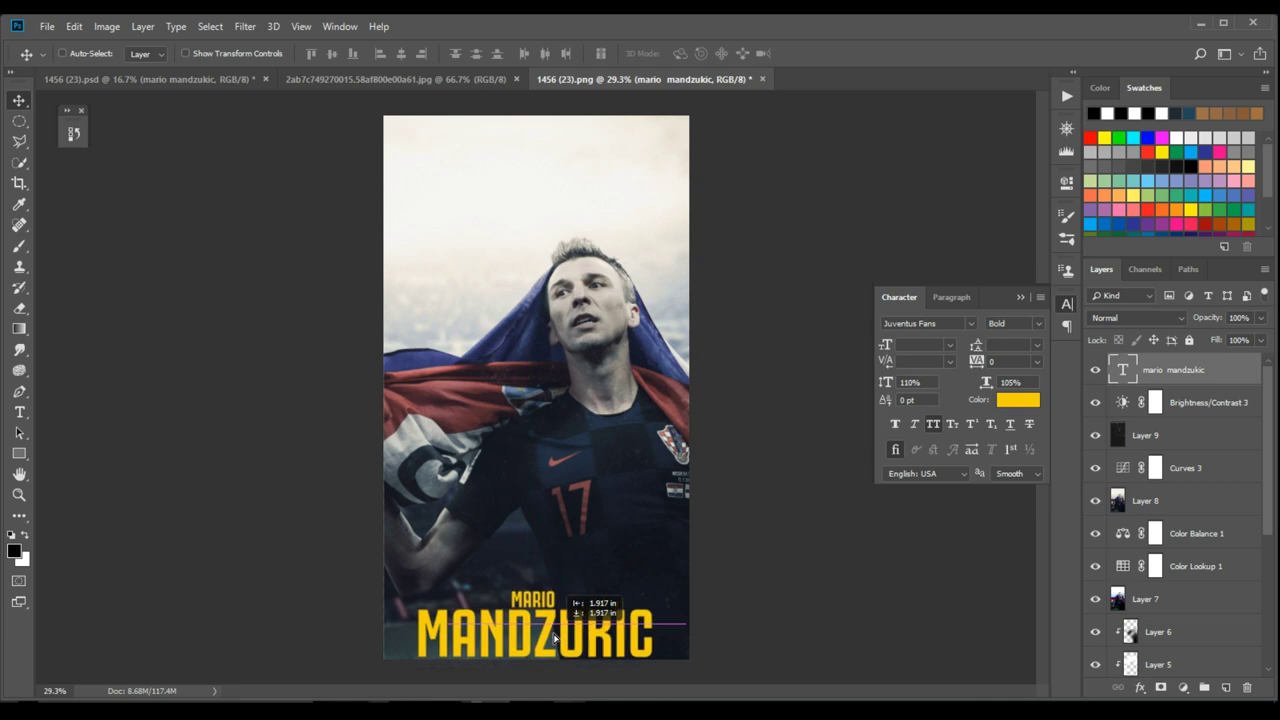
left_click_drag(541, 645, 559, 634)
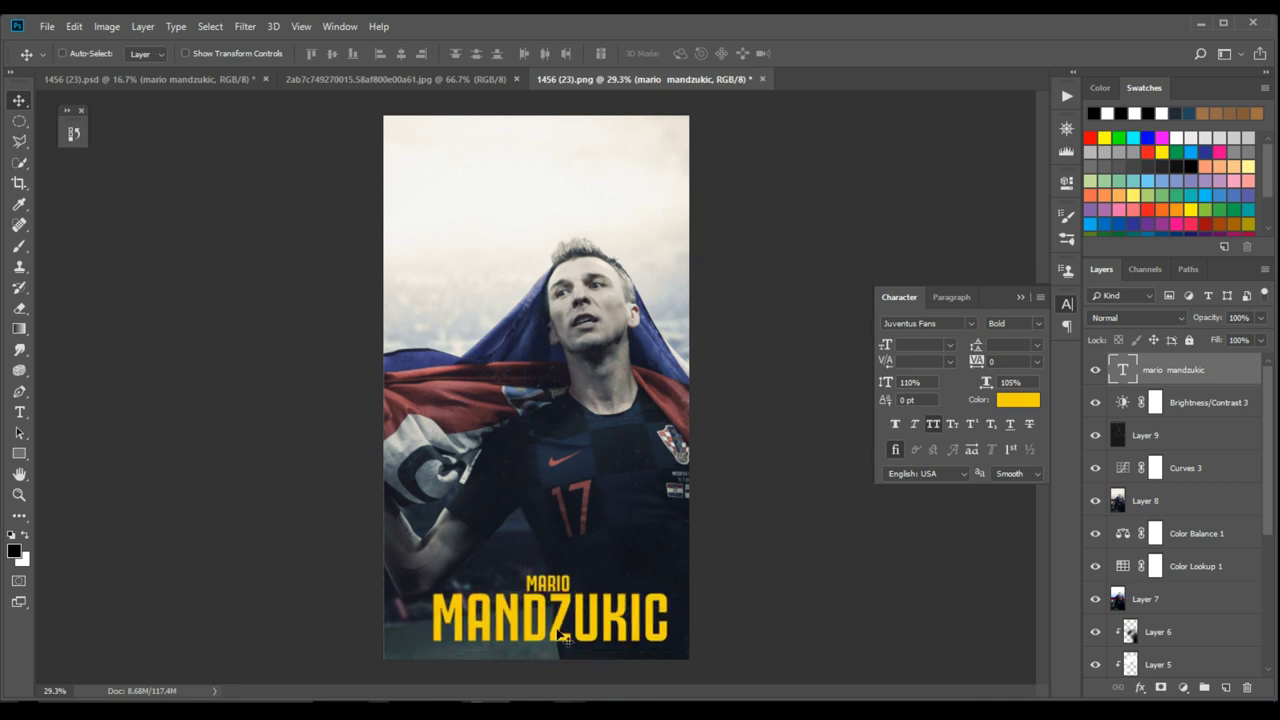
key("Left")
key("Left")
key("Left")
key("Left")
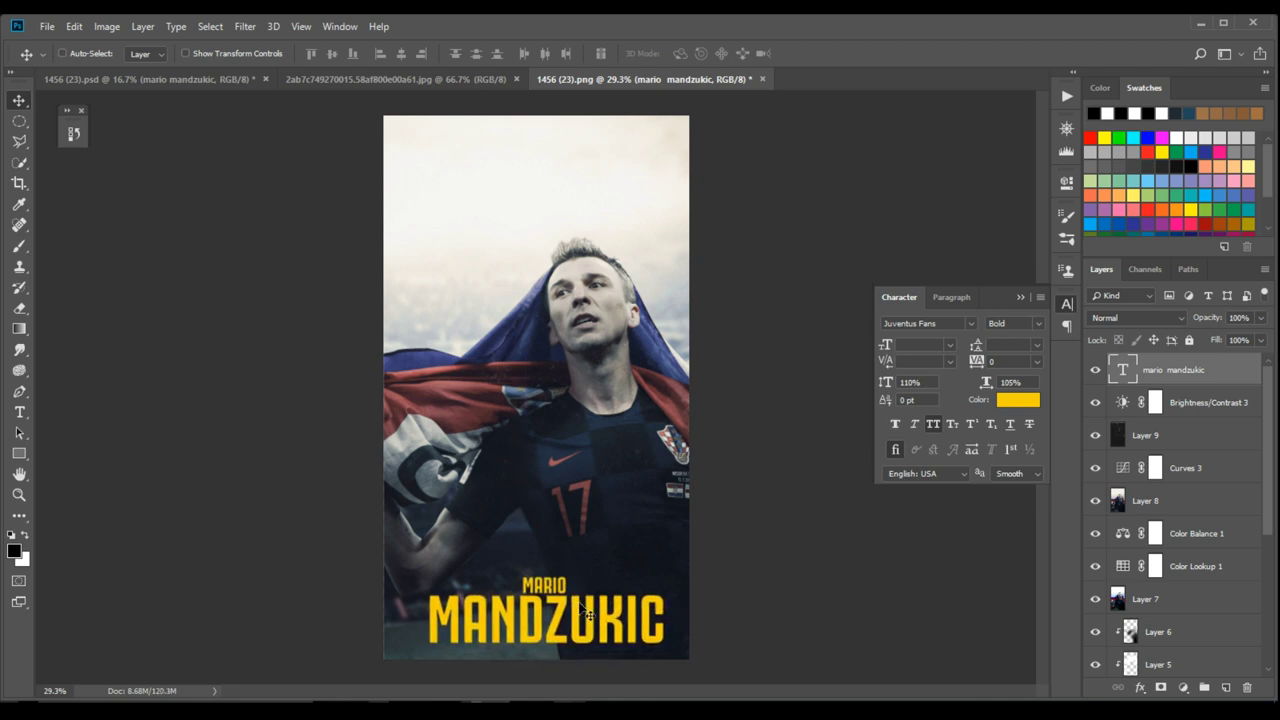
key("shift+Left")
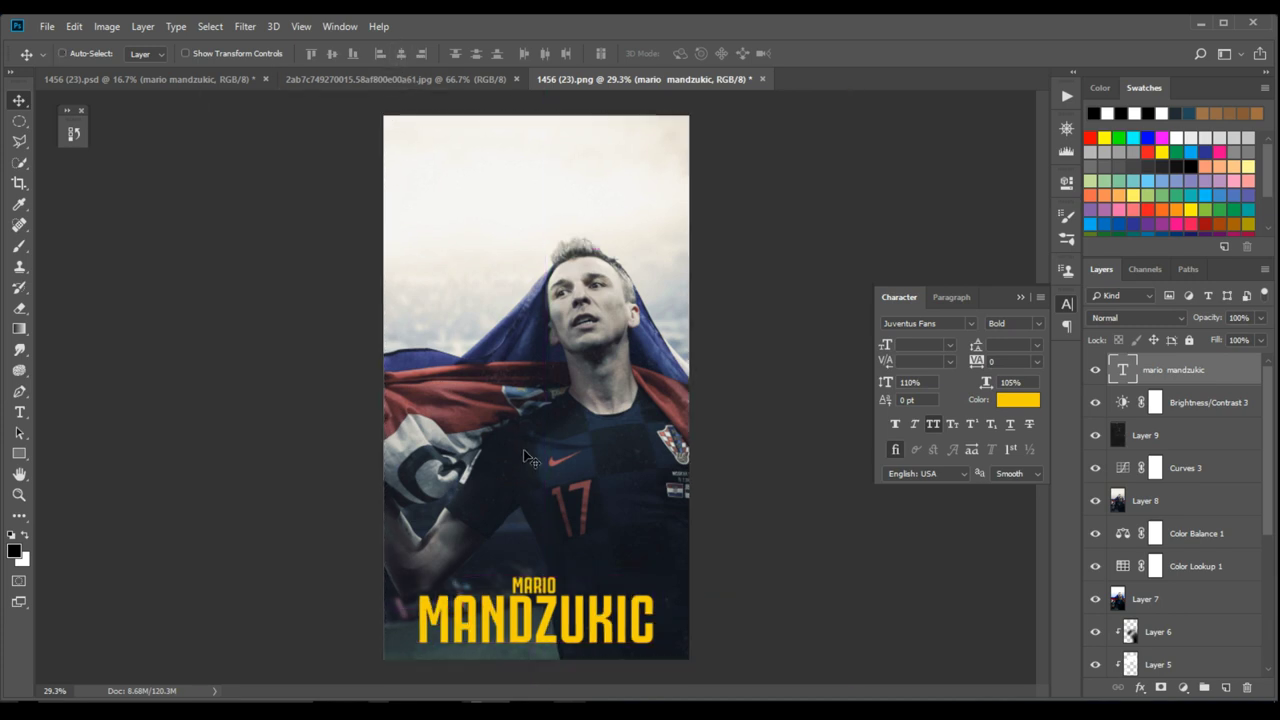
left_click_drag(538, 540, 545, 540)
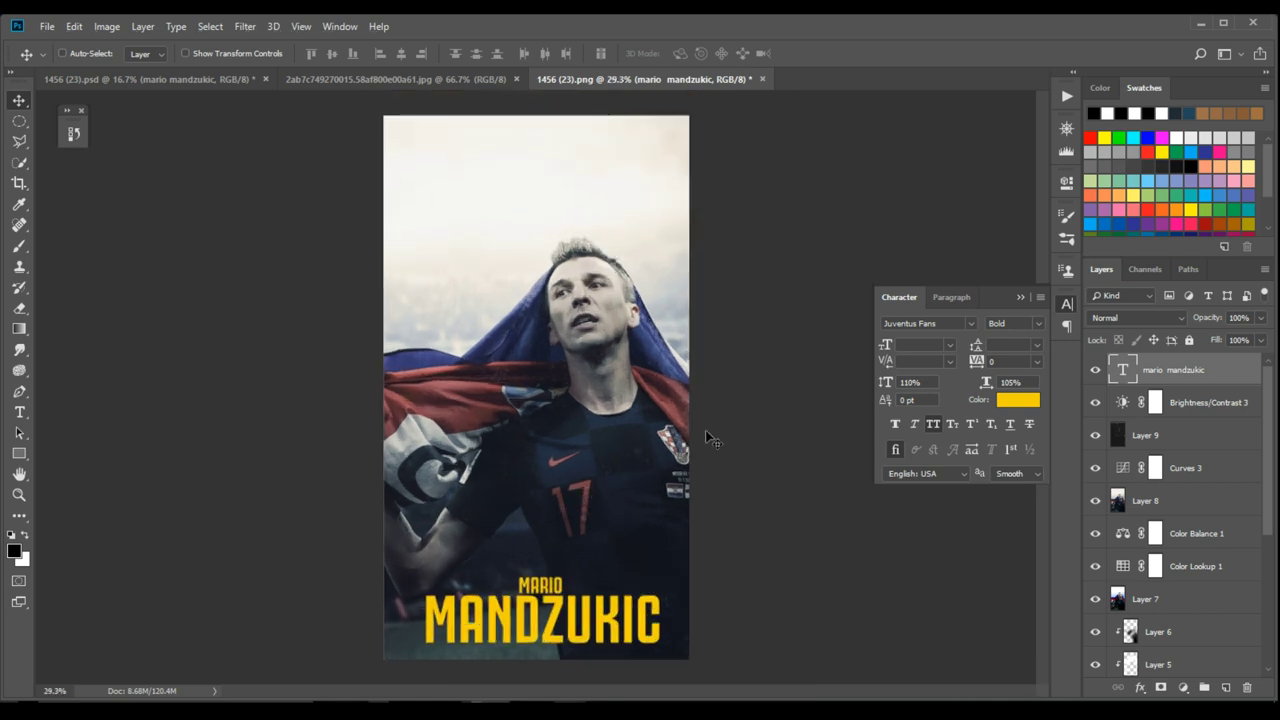
- Collapse the Character panel to leave just the finished poster in view
left_click(1020, 297)
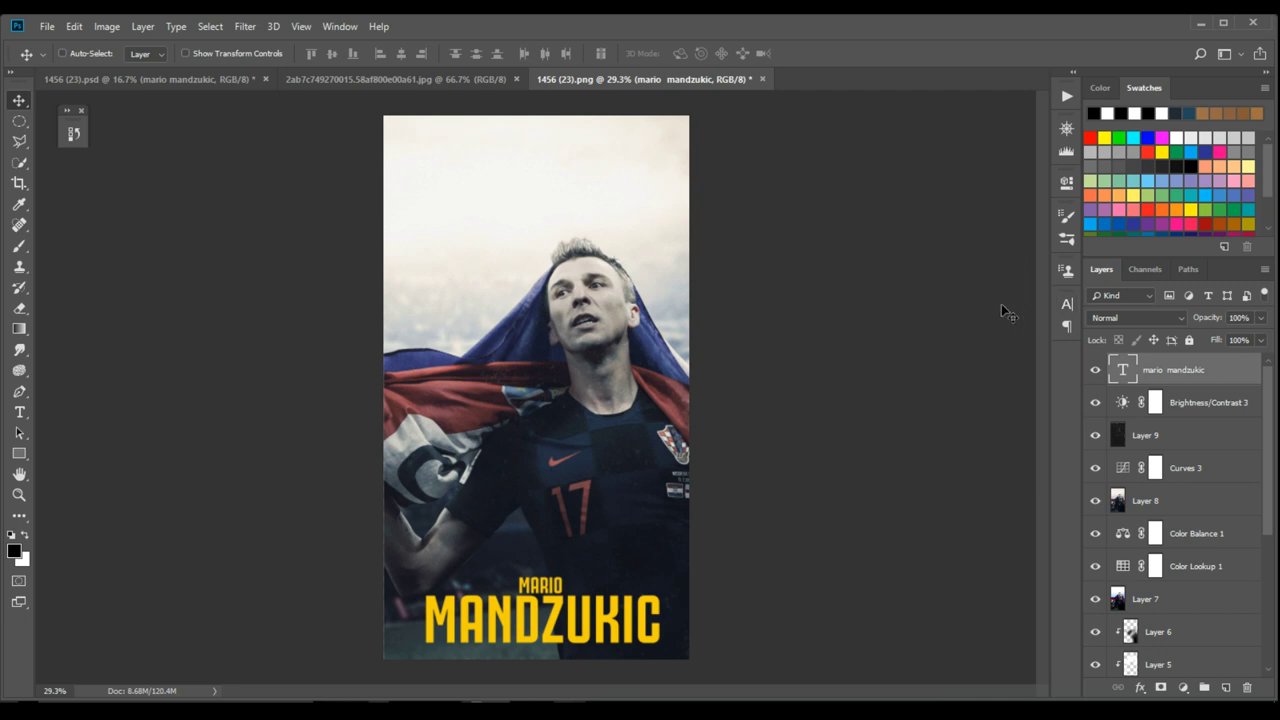